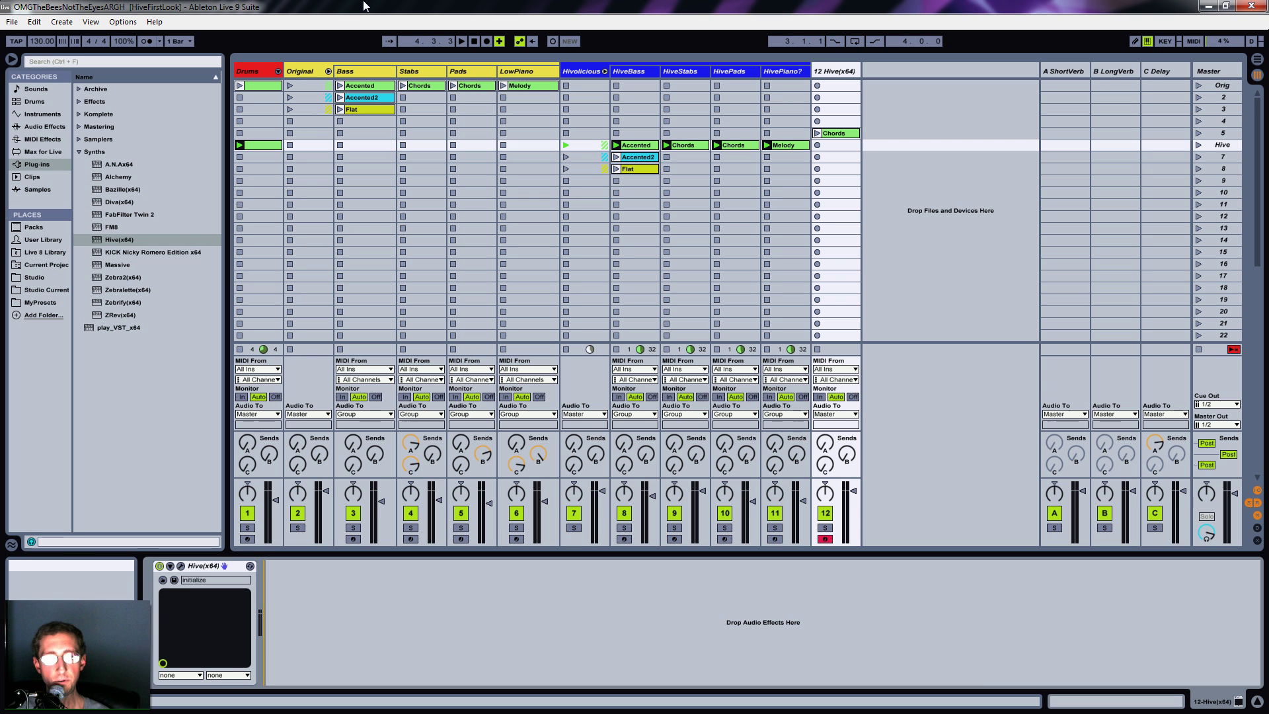
# Inspect the SubbyTranceBass patch in the HiveBass track's synth interface and close it.
pyautogui.click(640, 71)
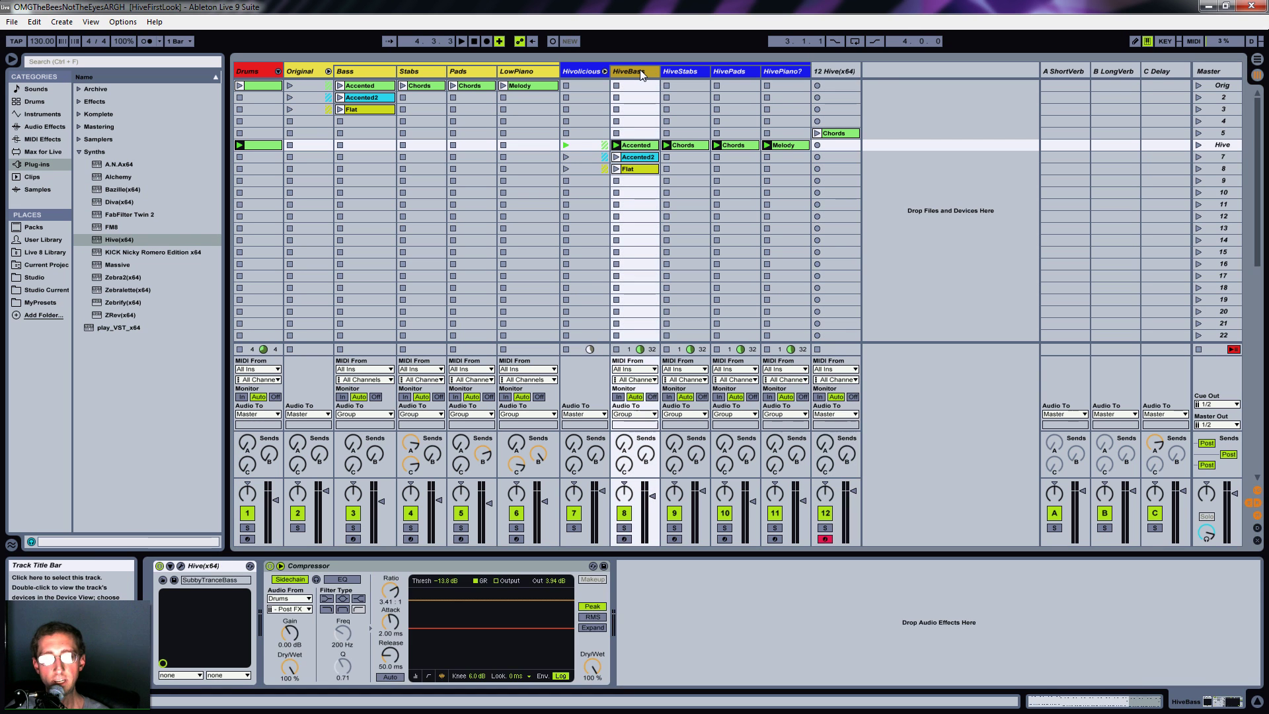
pyautogui.click(180, 566)
pyautogui.moveTo(474, 123); pyautogui.dragTo(518, 68)
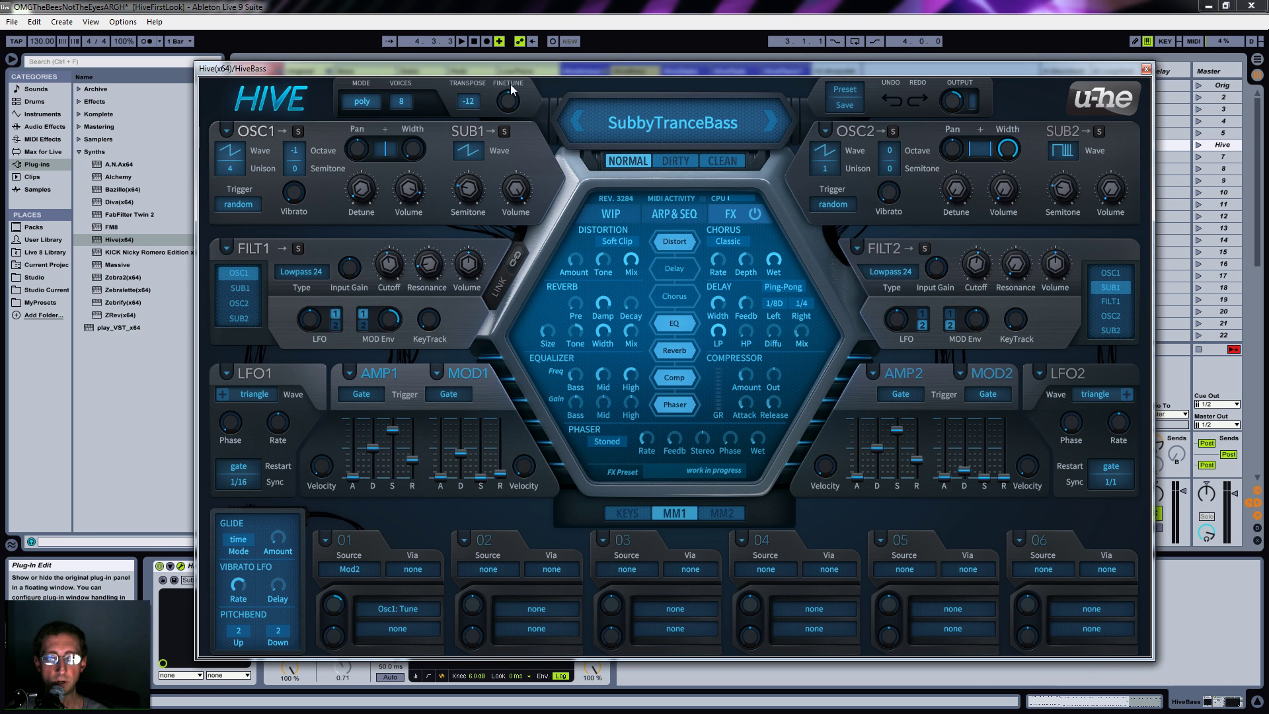
pyautogui.click(1147, 70)
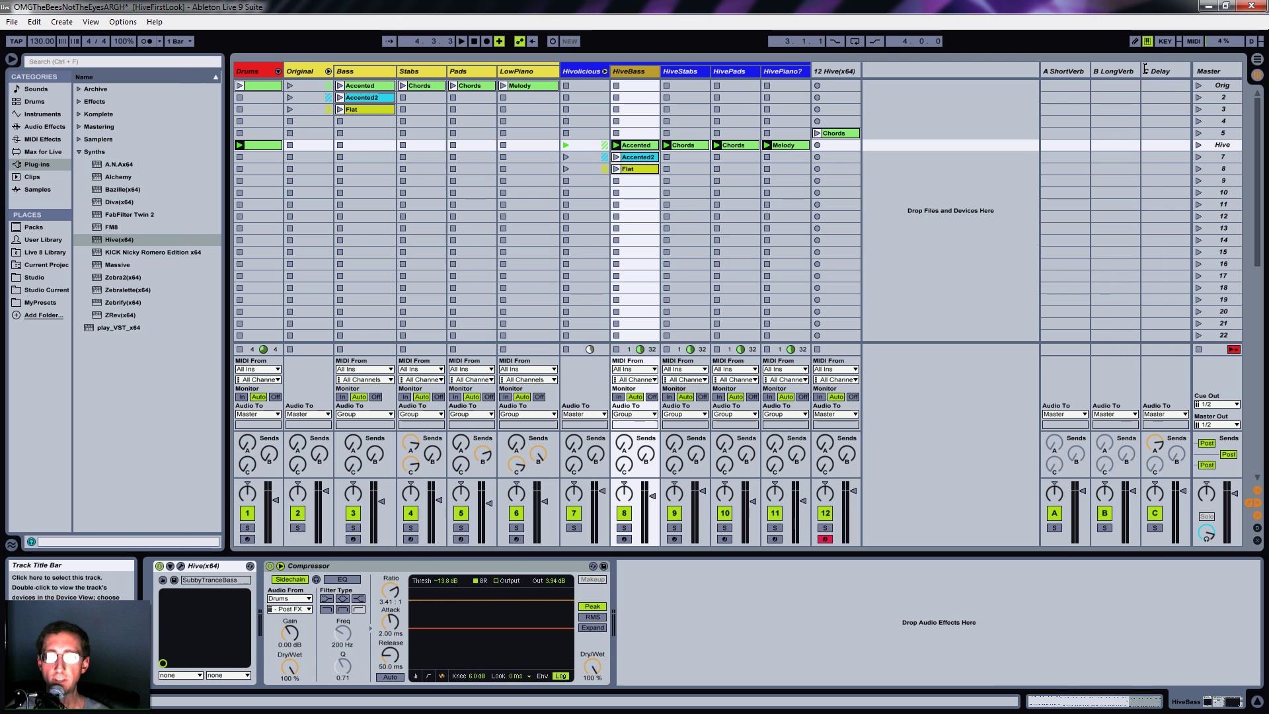
# Review the device chains on the original Bass, Stabs, Pads and LowPiano tracks.
pyautogui.click(368, 69)
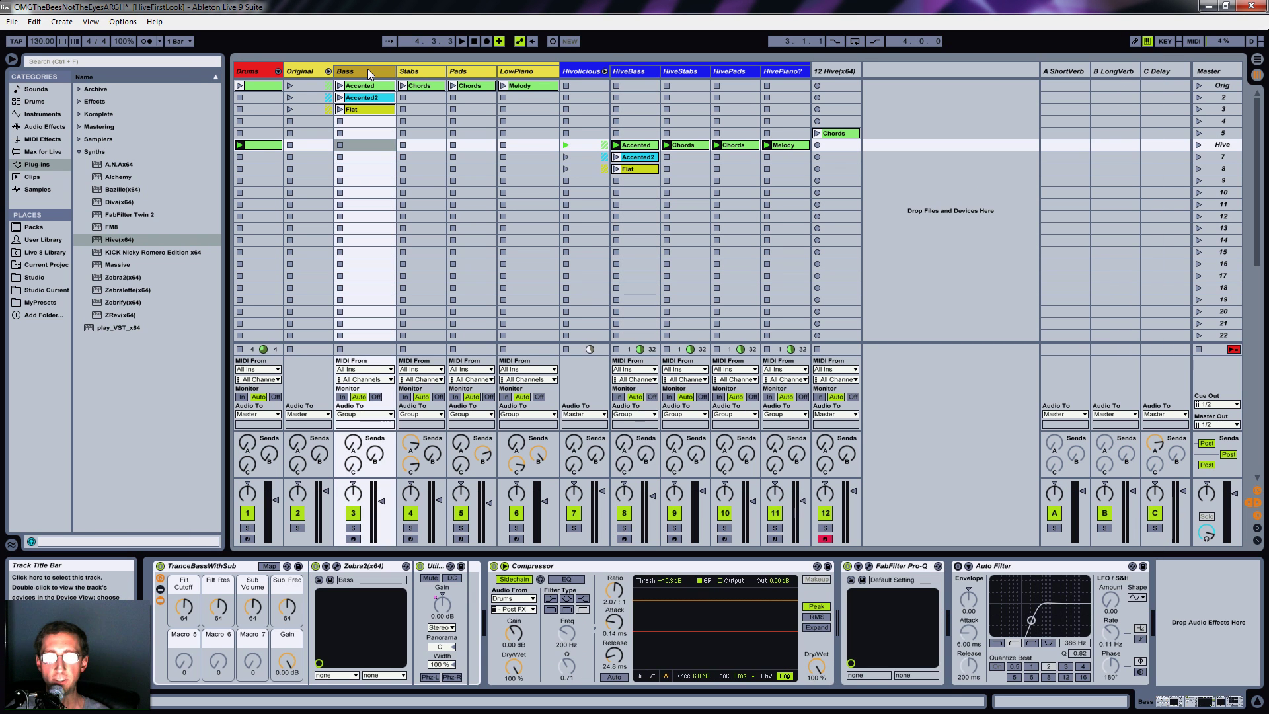
pyautogui.click(426, 70)
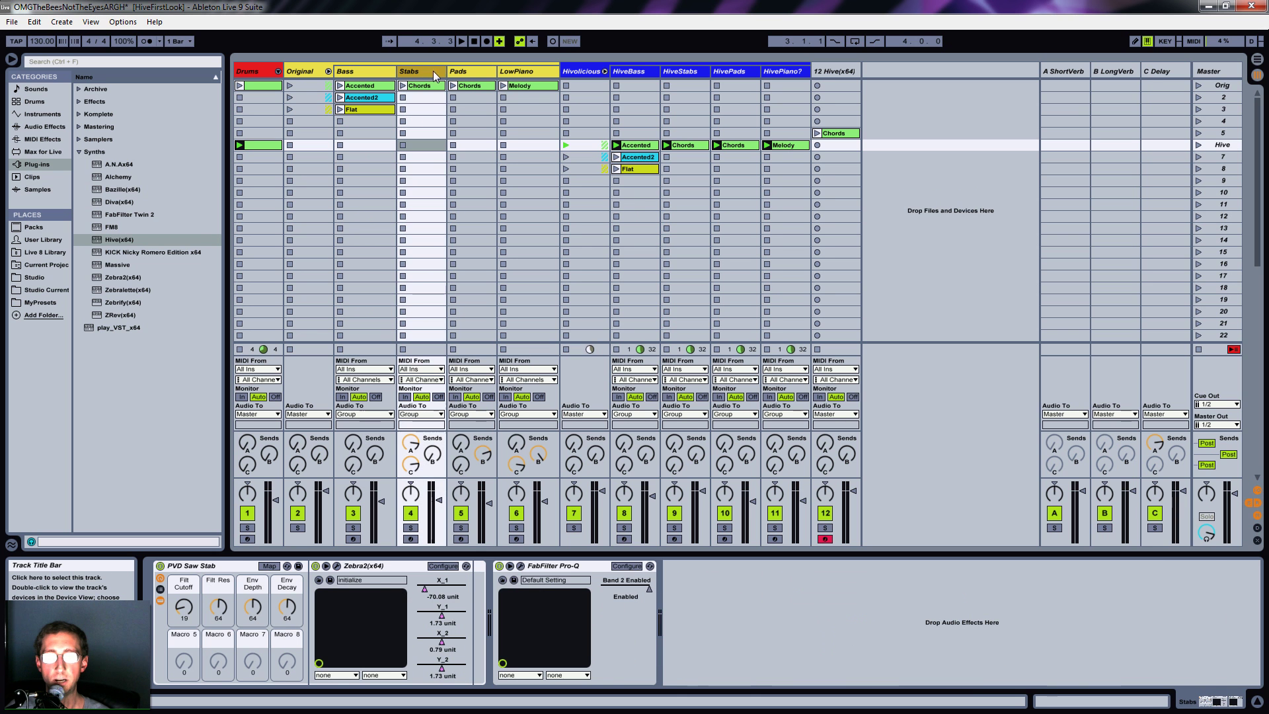
pyautogui.click(473, 70)
pyautogui.click(513, 70)
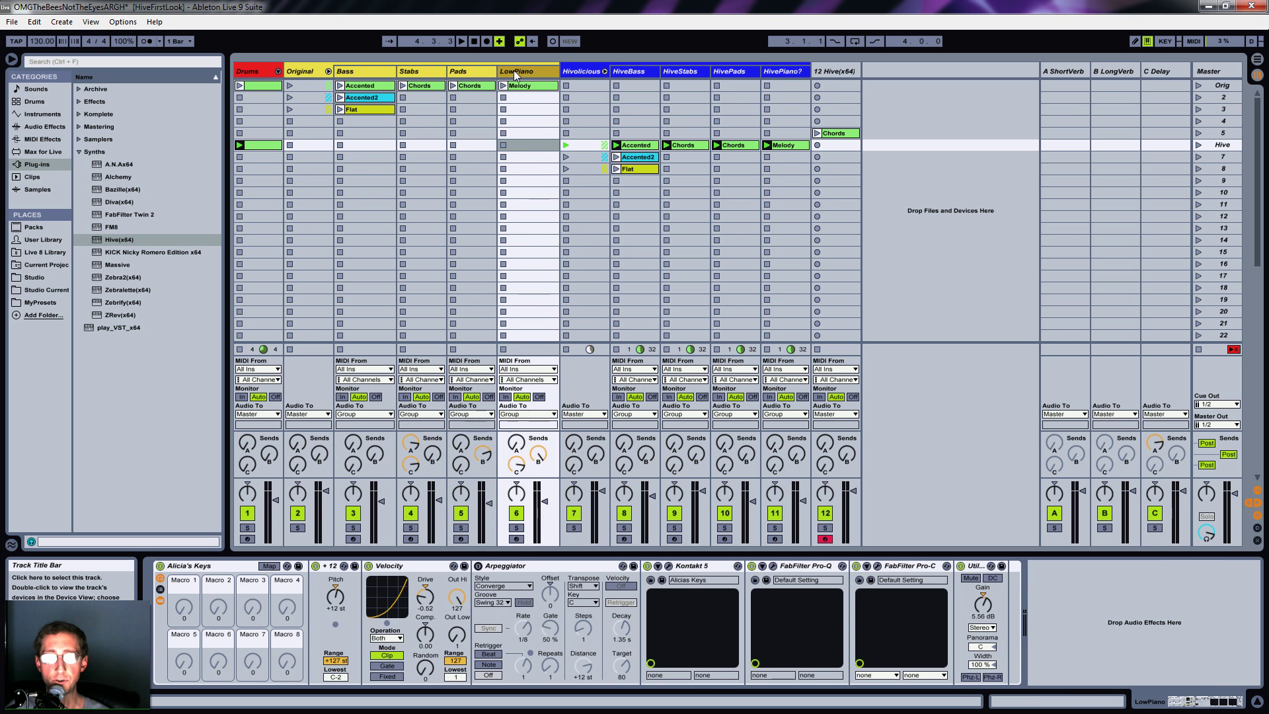
pyautogui.click(472, 73)
pyautogui.click(426, 71)
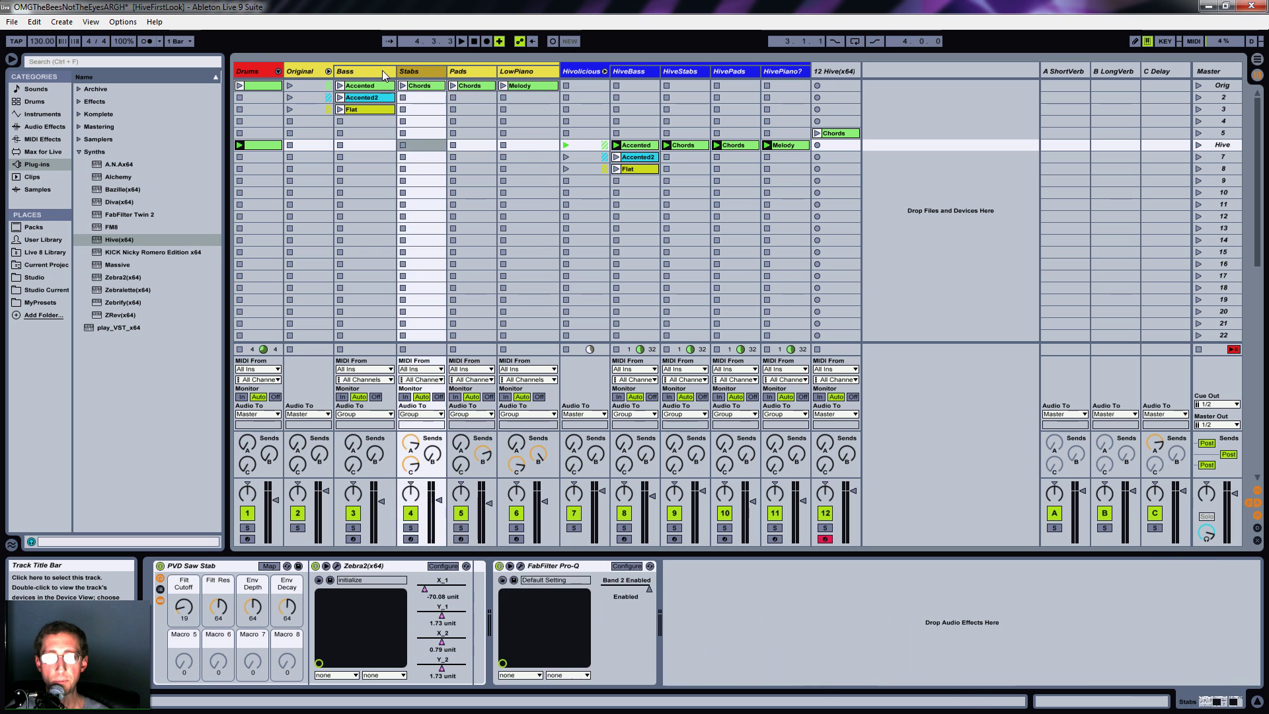
pyautogui.click(382, 70)
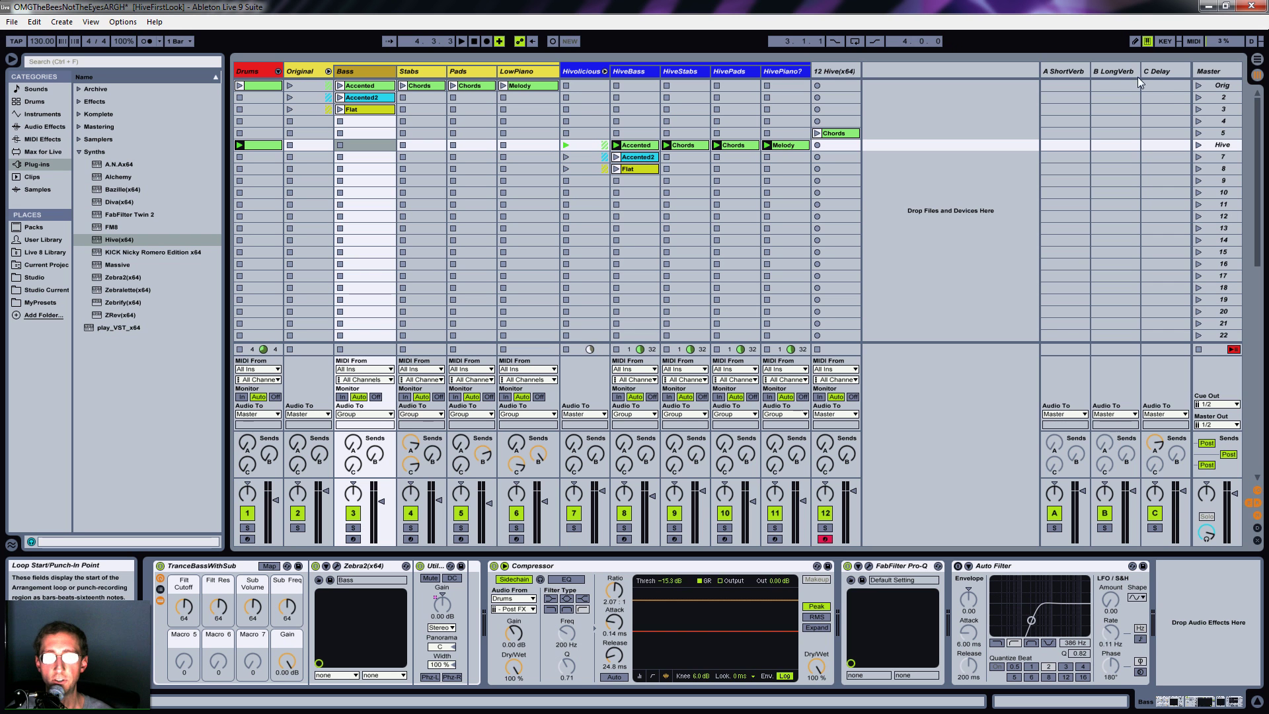
# Play the Orig scene while viewing the LowPiano track's devices, and stop playback.
pyautogui.click(1199, 86)
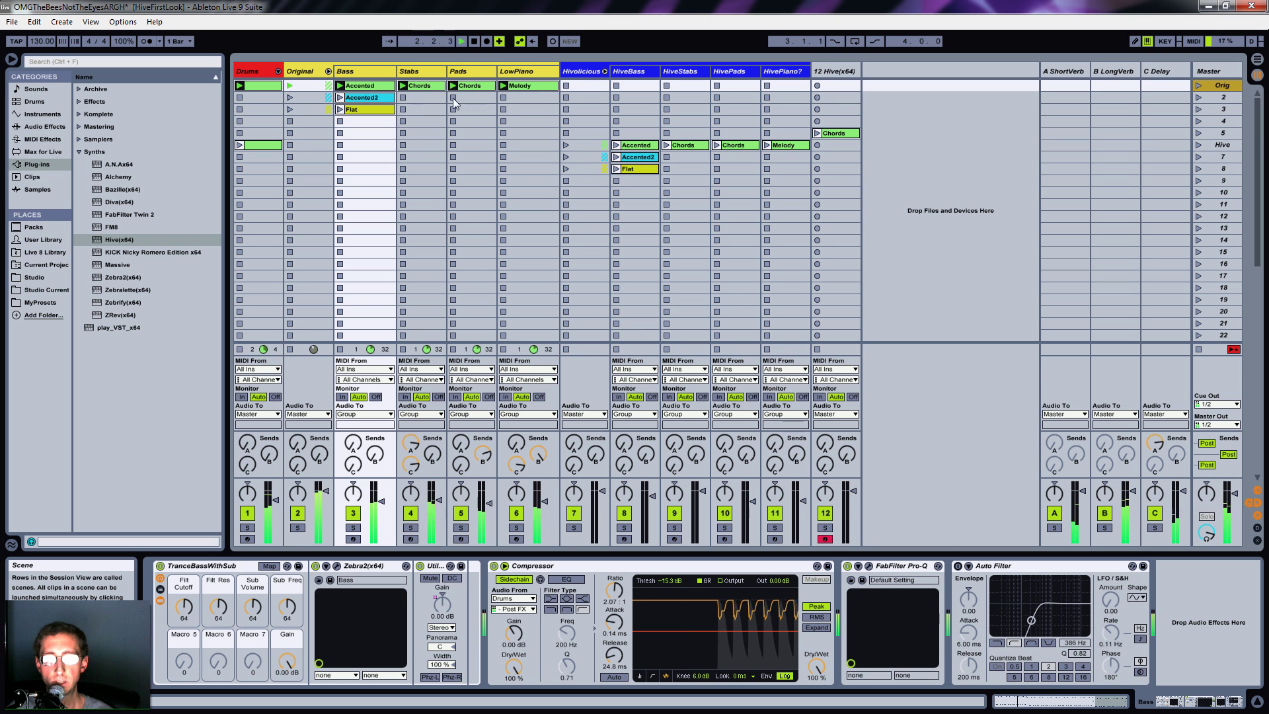
pyautogui.click(521, 71)
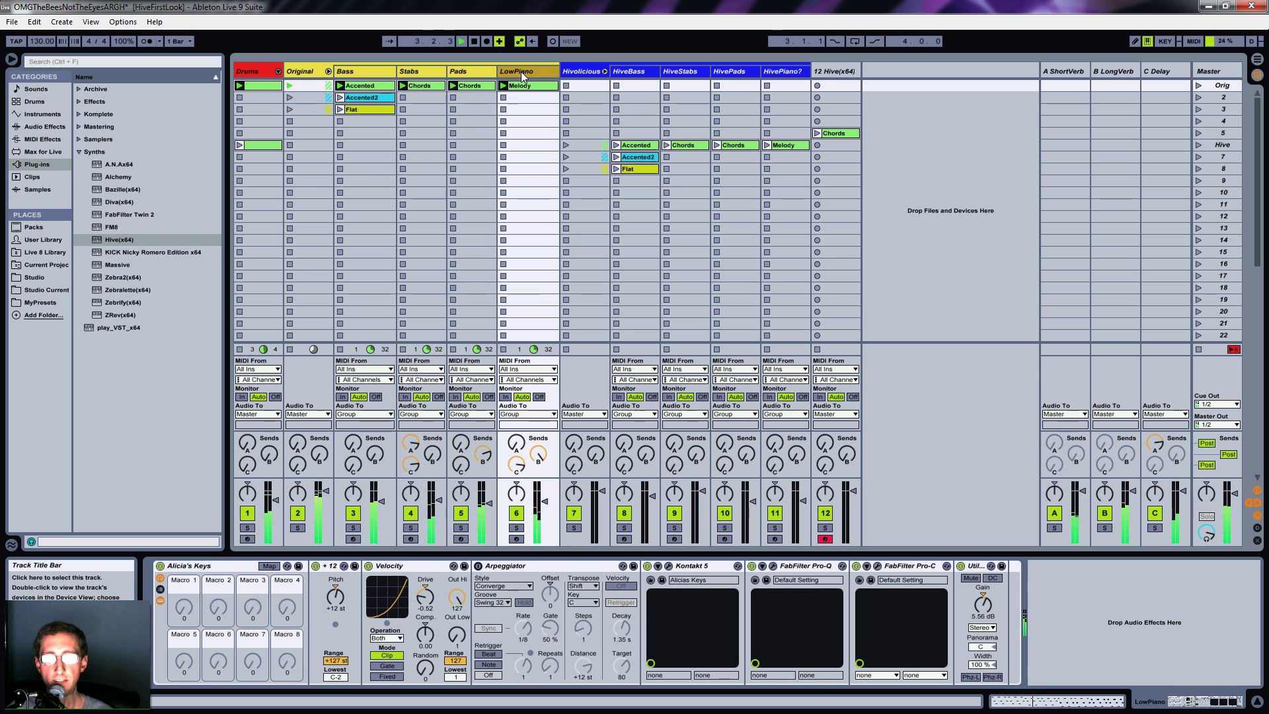
pyautogui.press('space')
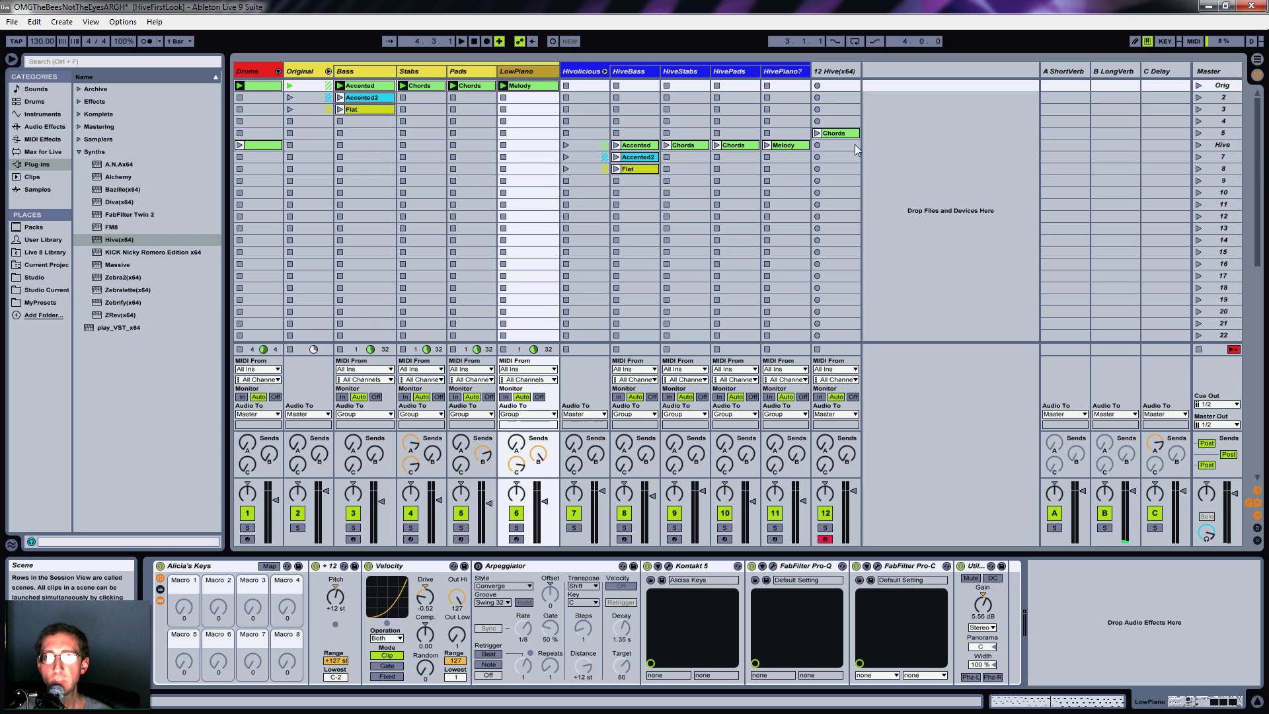
# Add Hive(x64) on a new track after track 12 and scale its interface to 120%.
pyautogui.click(836, 85)
pyautogui.moveTo(114, 239); pyautogui.dragTo(912, 239)
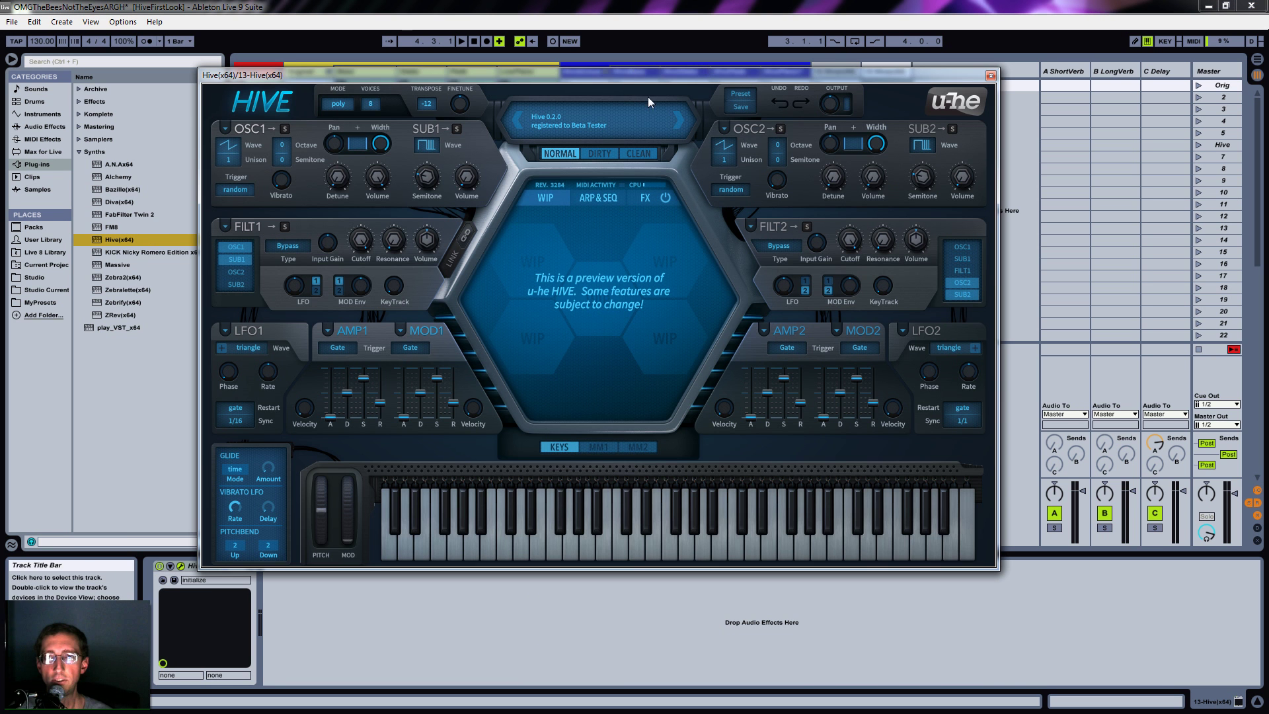
pyautogui.rightClick(509, 169)
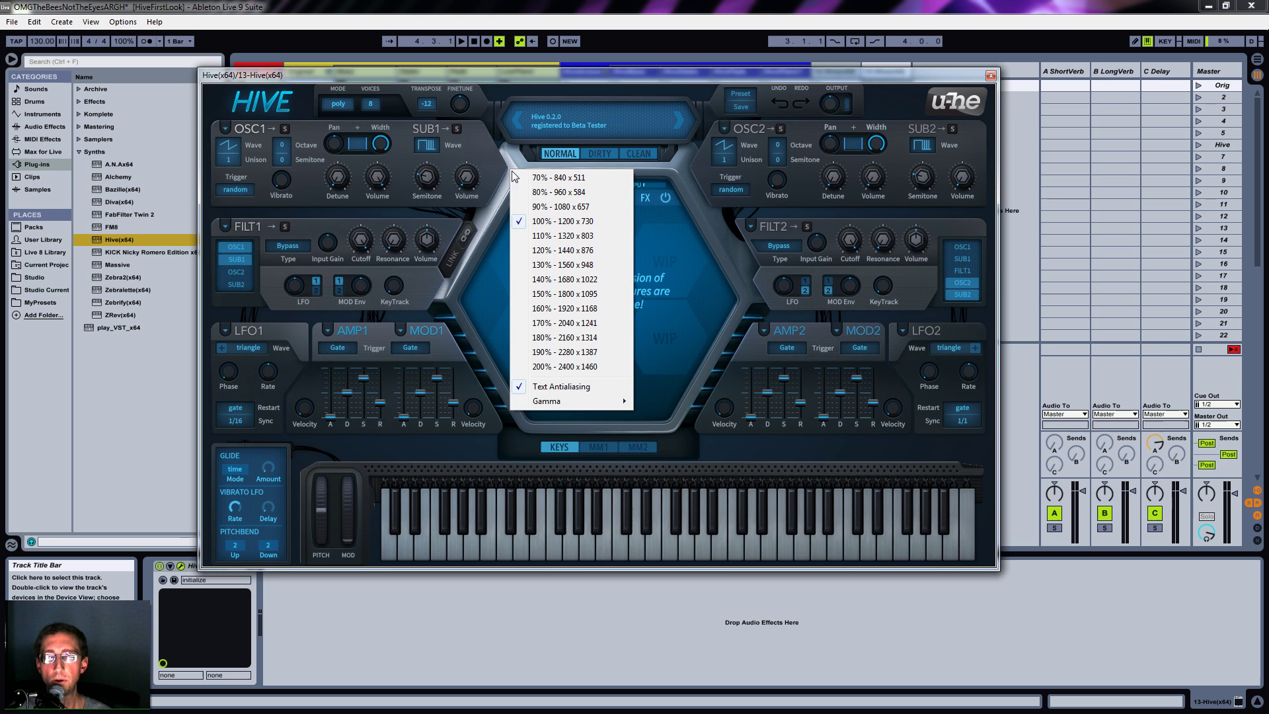
pyautogui.click(554, 251)
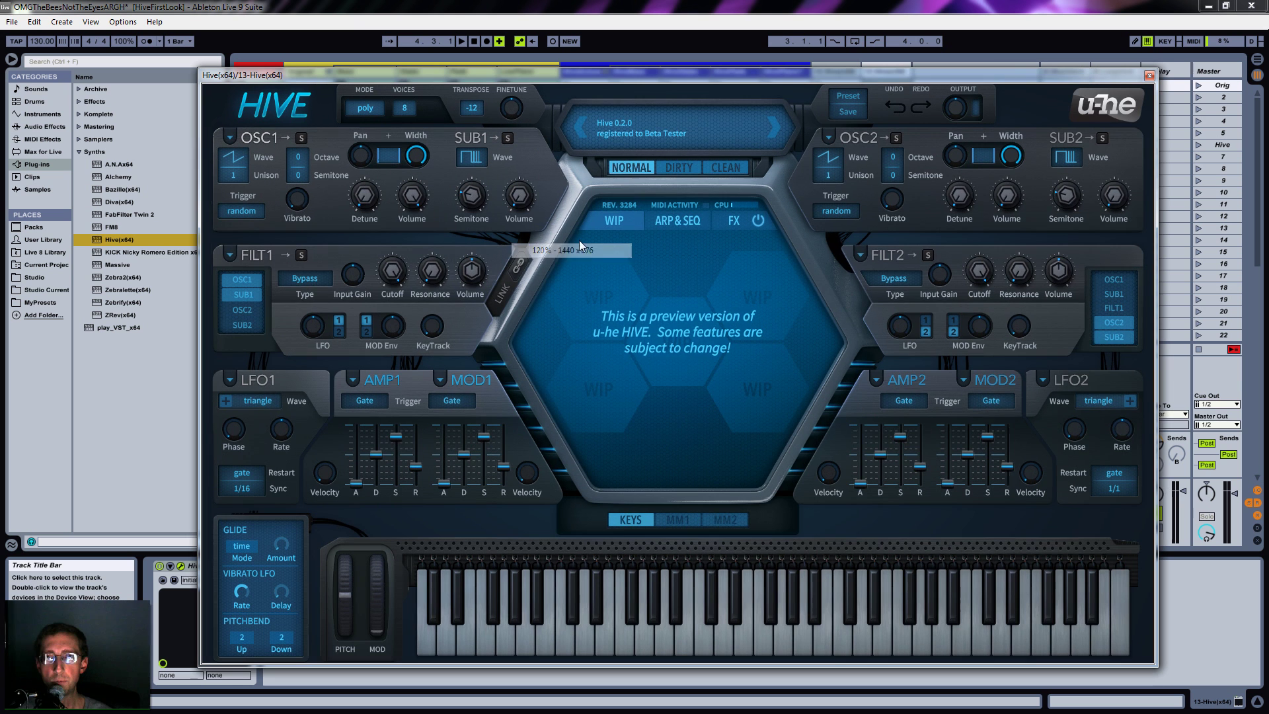
# View Hive's list of local presets and close the preset browser.
pyautogui.click(849, 98)
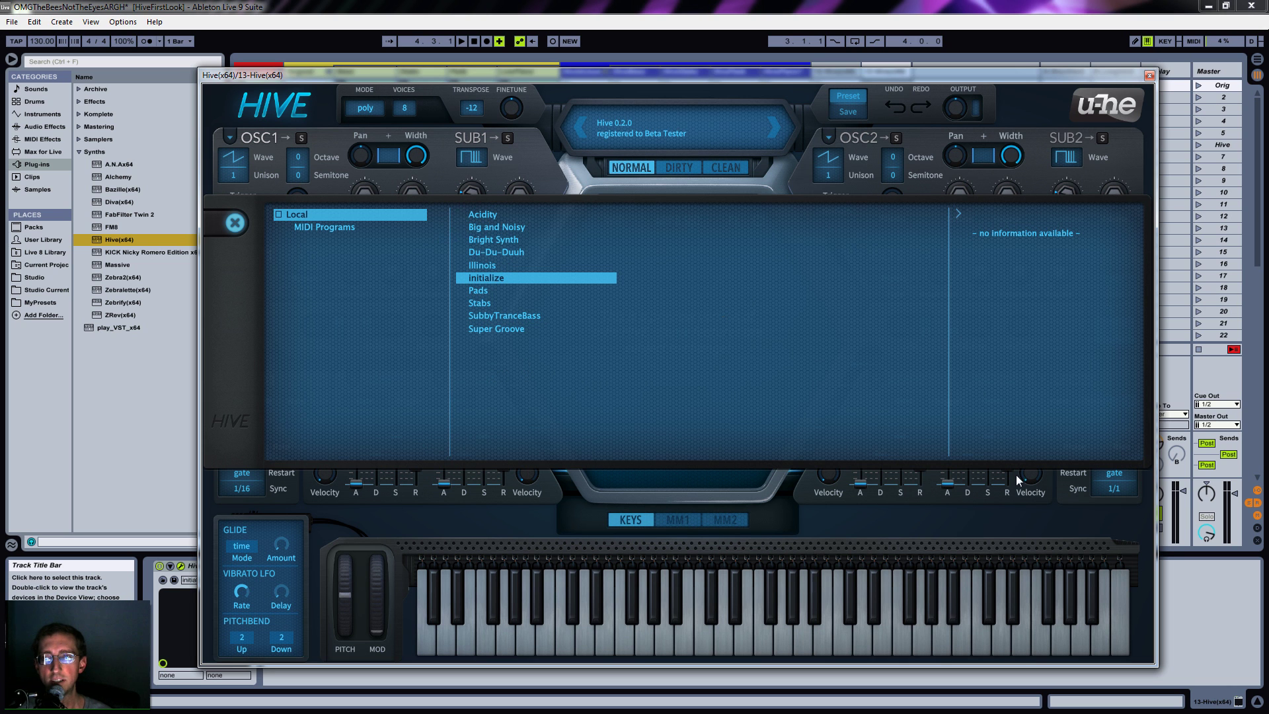
pyautogui.click(847, 96)
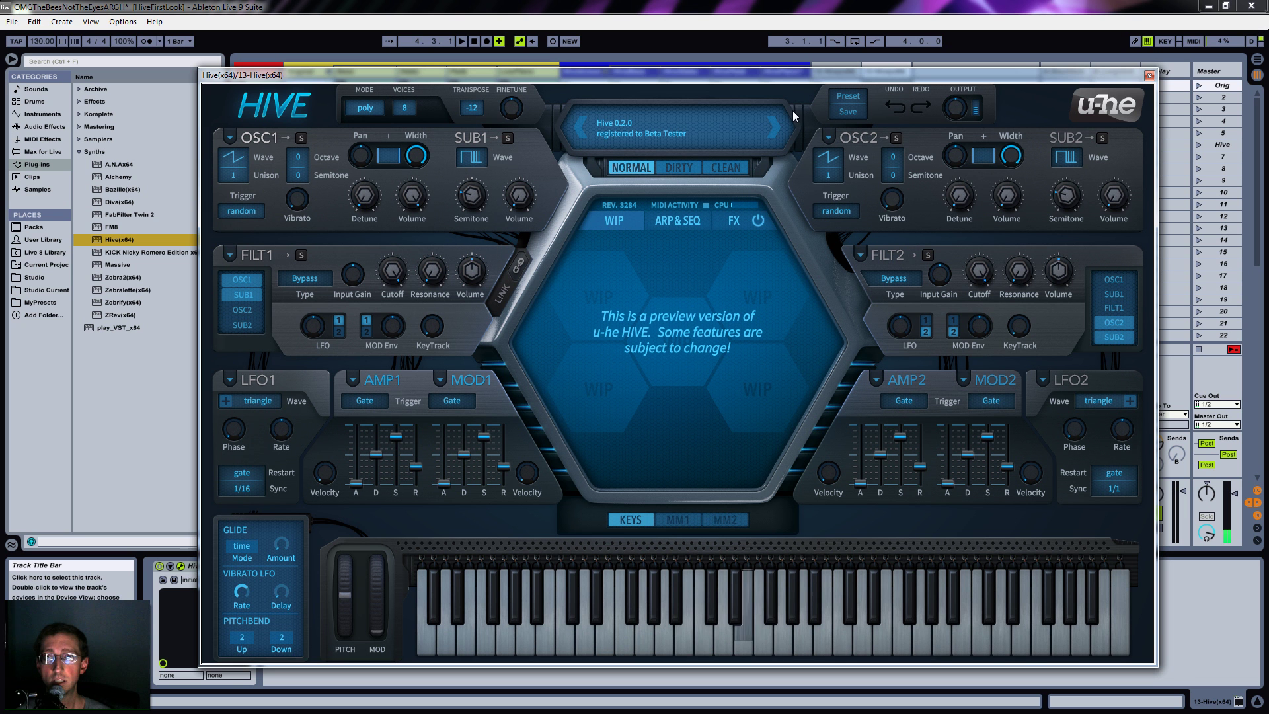
# Copy the Chords clip from track 12 into scene 4 of the new Hive track and launch it.
pyautogui.moveTo(762, 74); pyautogui.dragTo(809, 340)
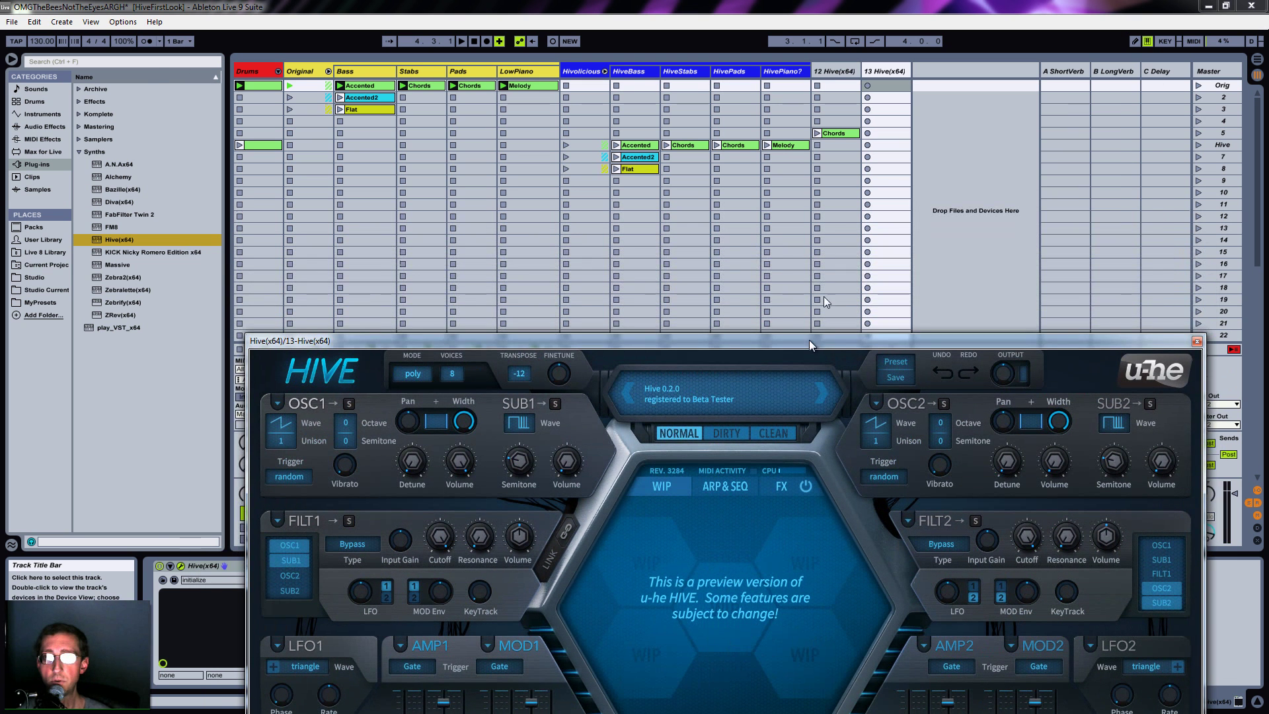
pyautogui.moveTo(830, 129); pyautogui.dragTo(871, 126)
pyautogui.click(868, 122)
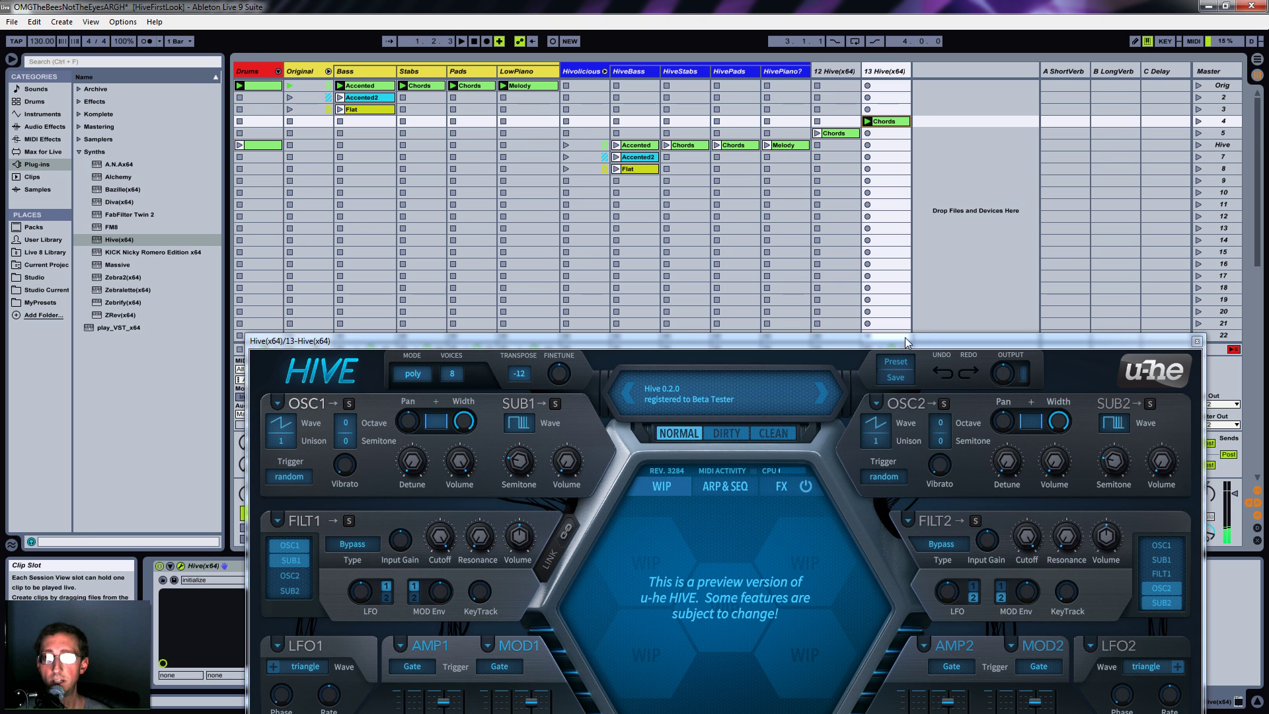
pyautogui.click(1197, 341)
# Solo the new Hive track, start playback of its Chords clip, and bring back its device chain.
pyautogui.click(889, 122)
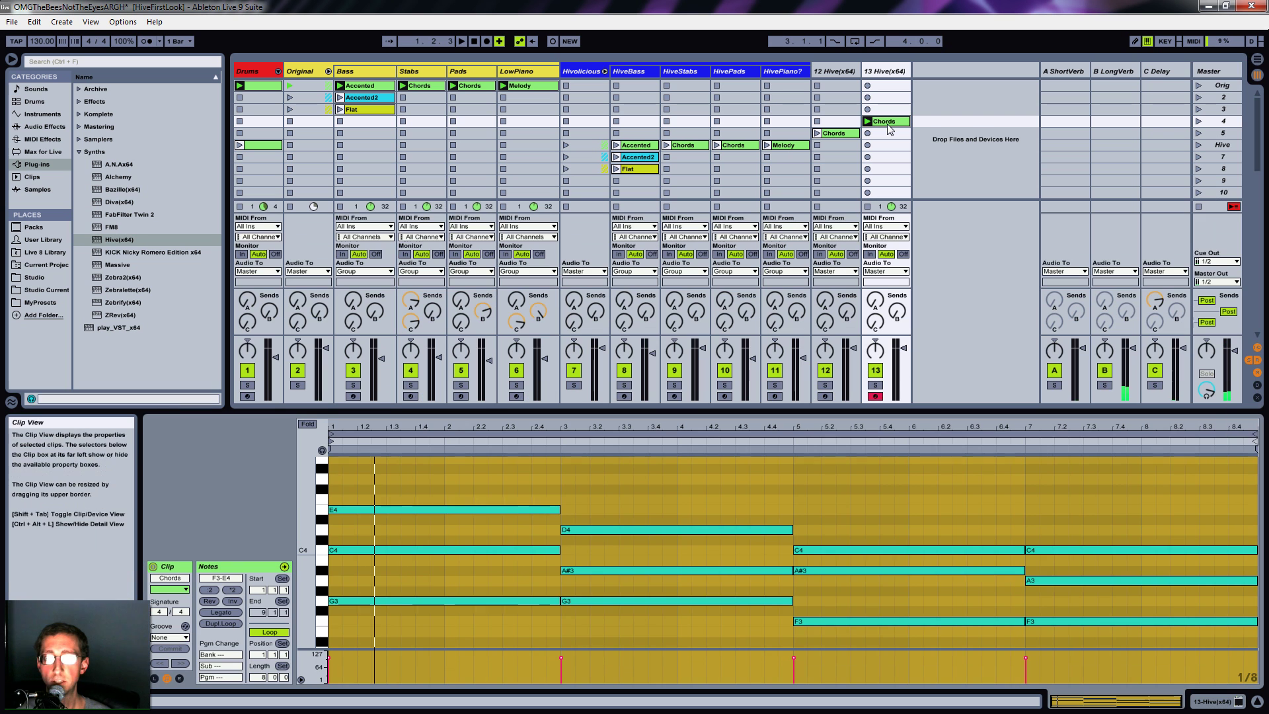
pyautogui.click(875, 385)
pyautogui.press('space')
pyautogui.hotkey('shift', 'Tab')
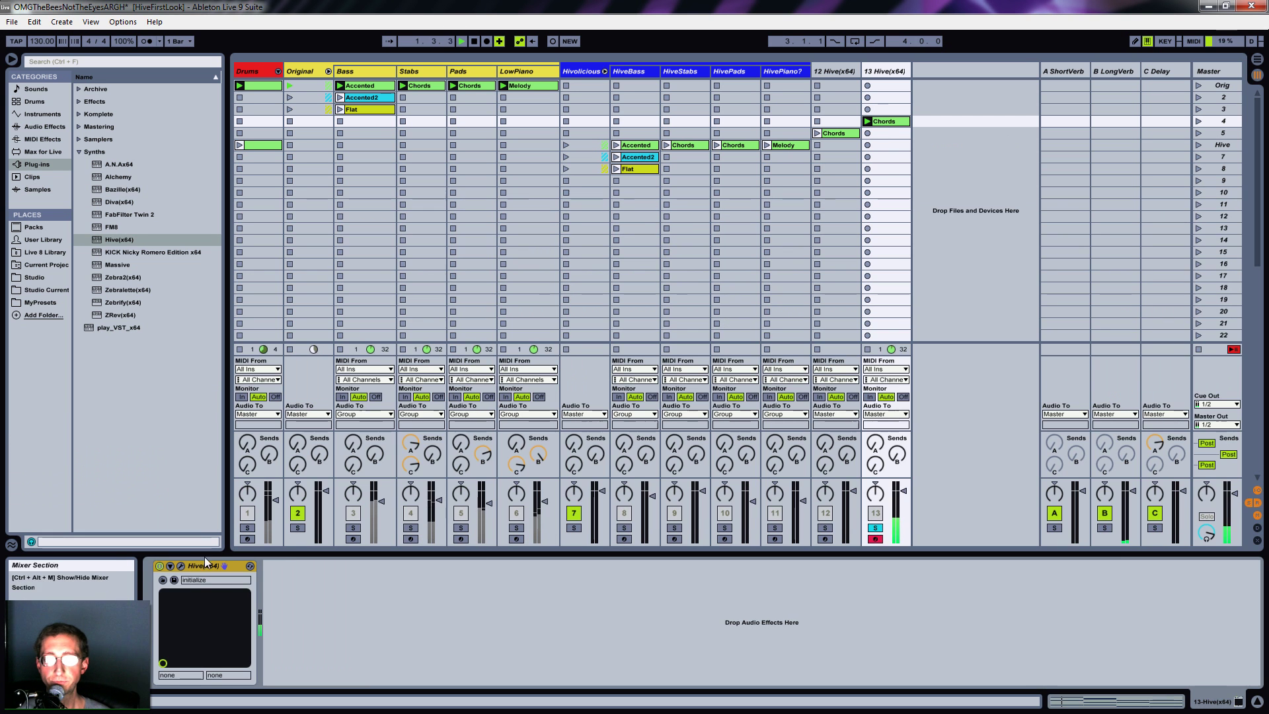
# Reopen the new track's Hive interface, scale it to 130%, and reposition it so it fits the screen.
pyautogui.click(180, 566)
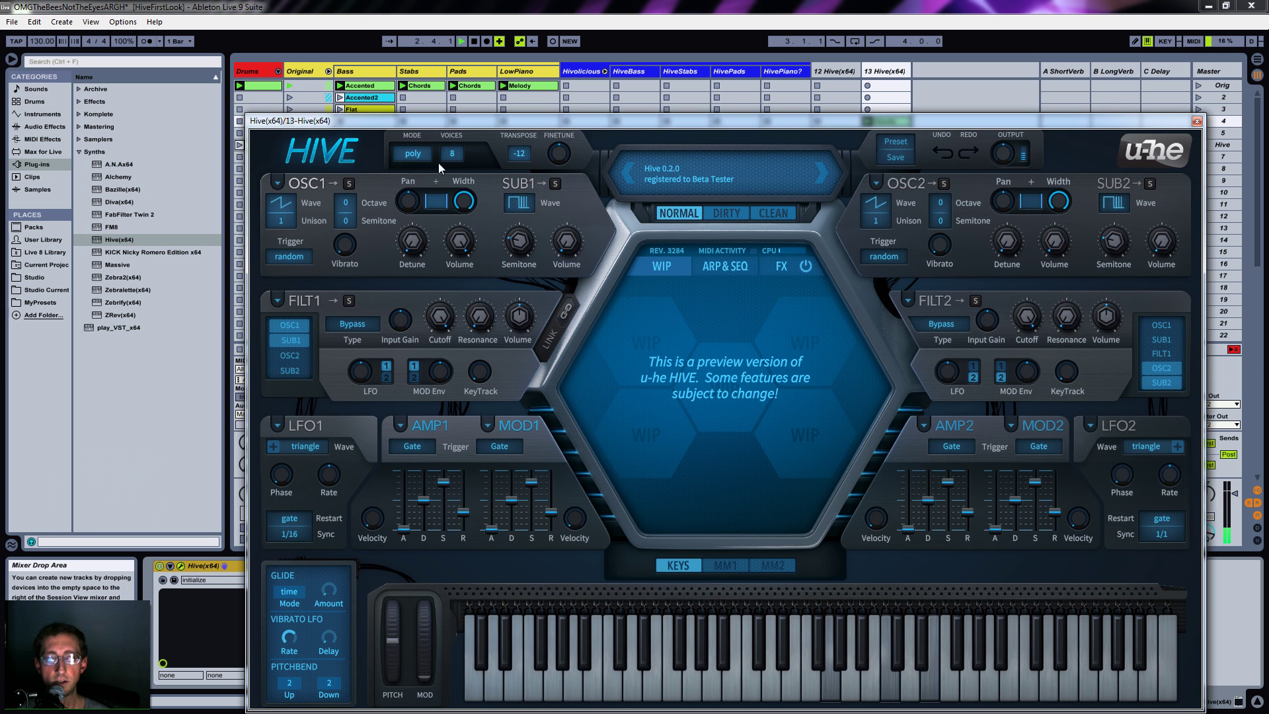
pyautogui.moveTo(430, 101); pyautogui.dragTo(382, 43)
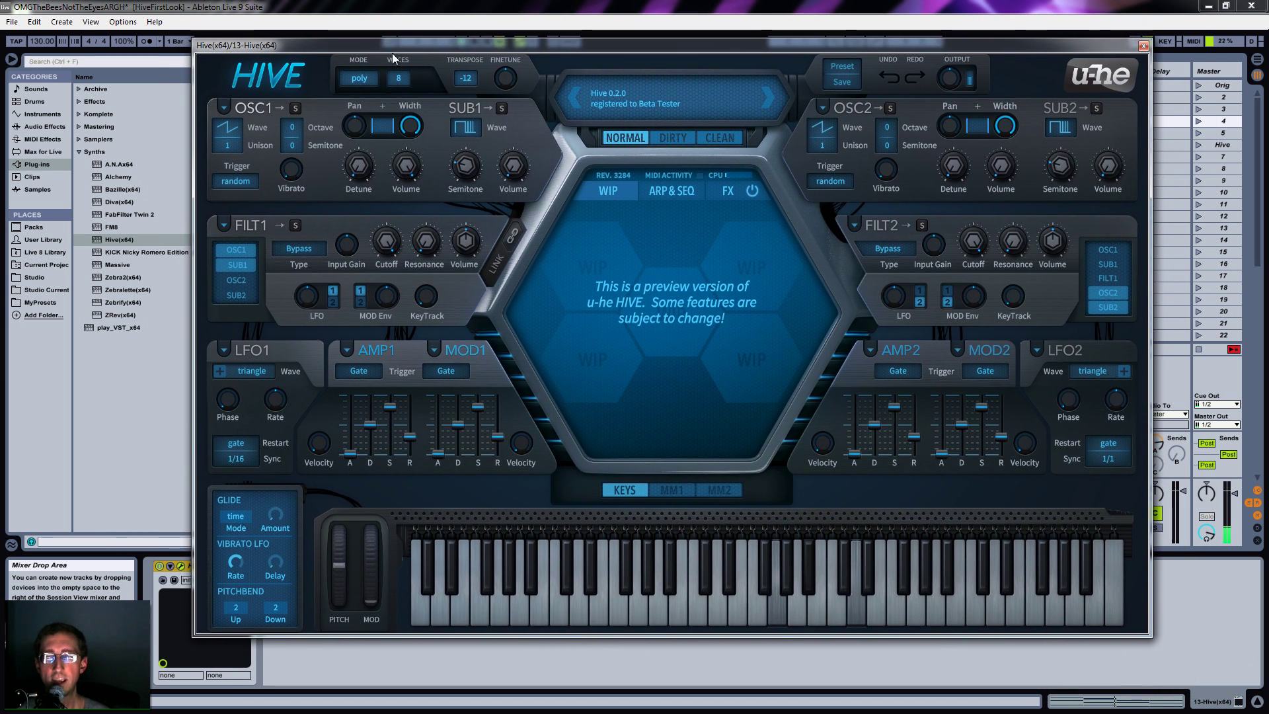
pyautogui.rightClick(532, 107)
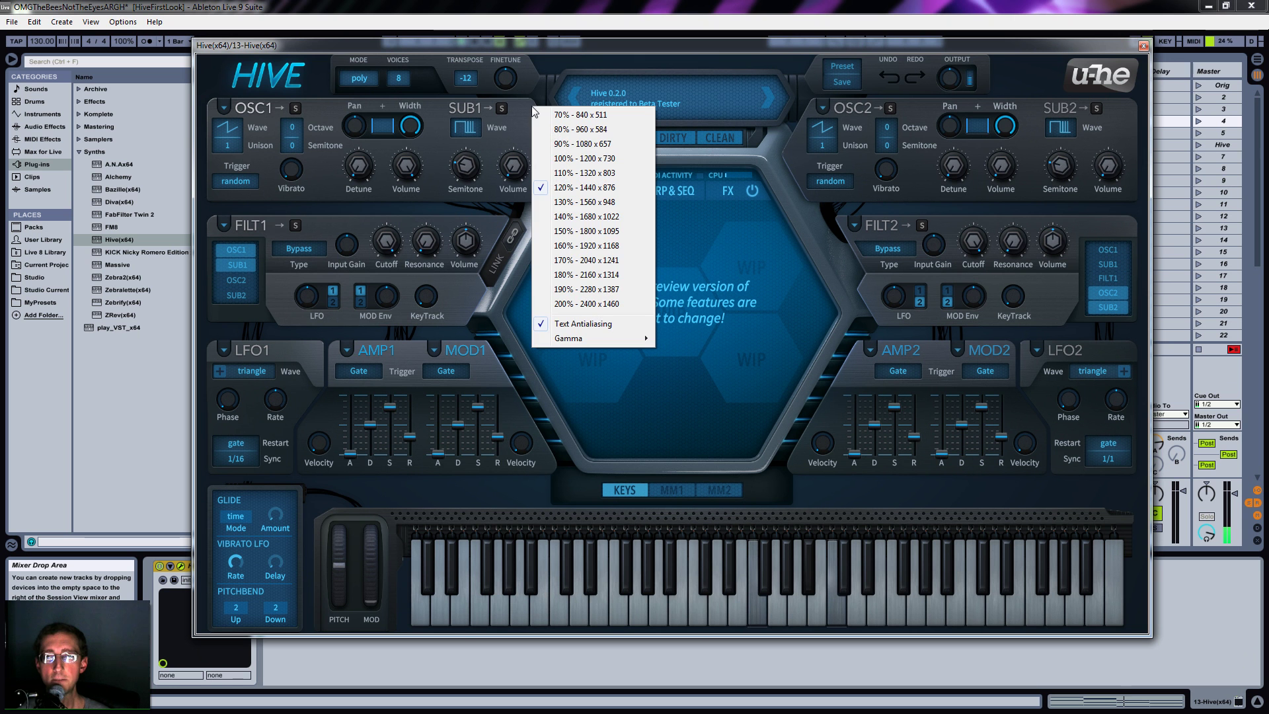
pyautogui.click(579, 219)
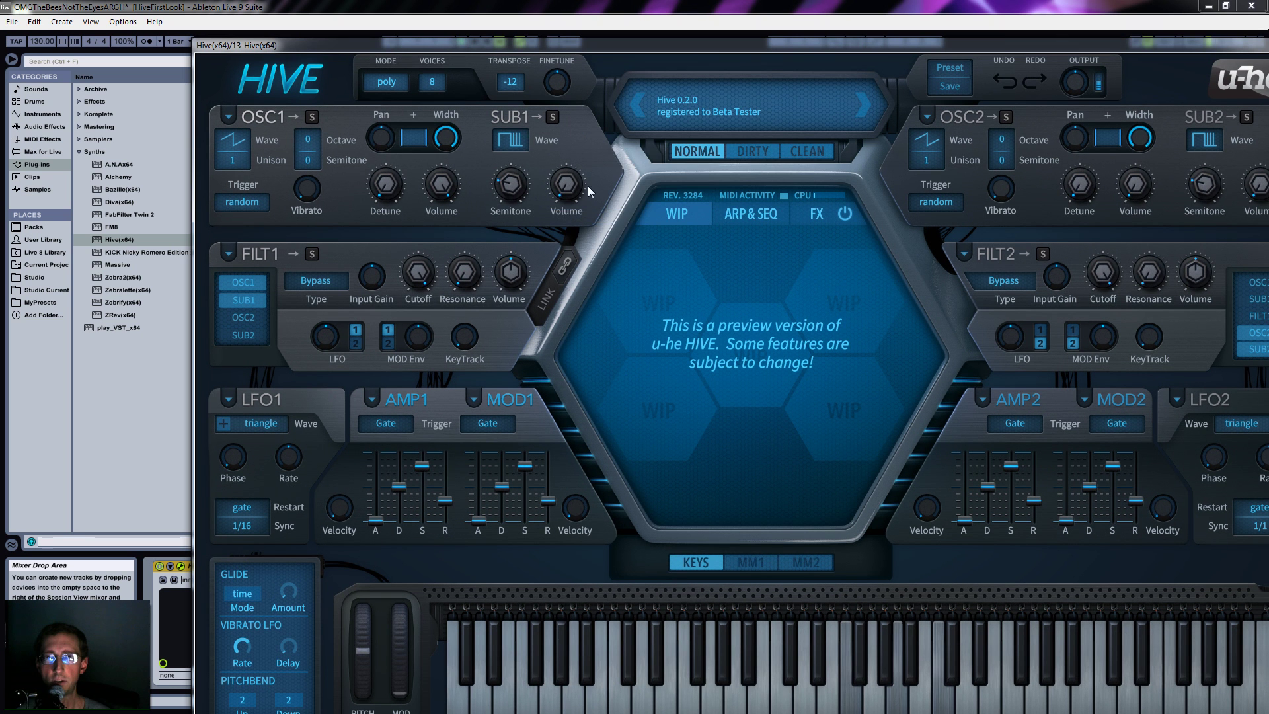
pyautogui.rightClick(608, 154)
pyautogui.click(661, 252)
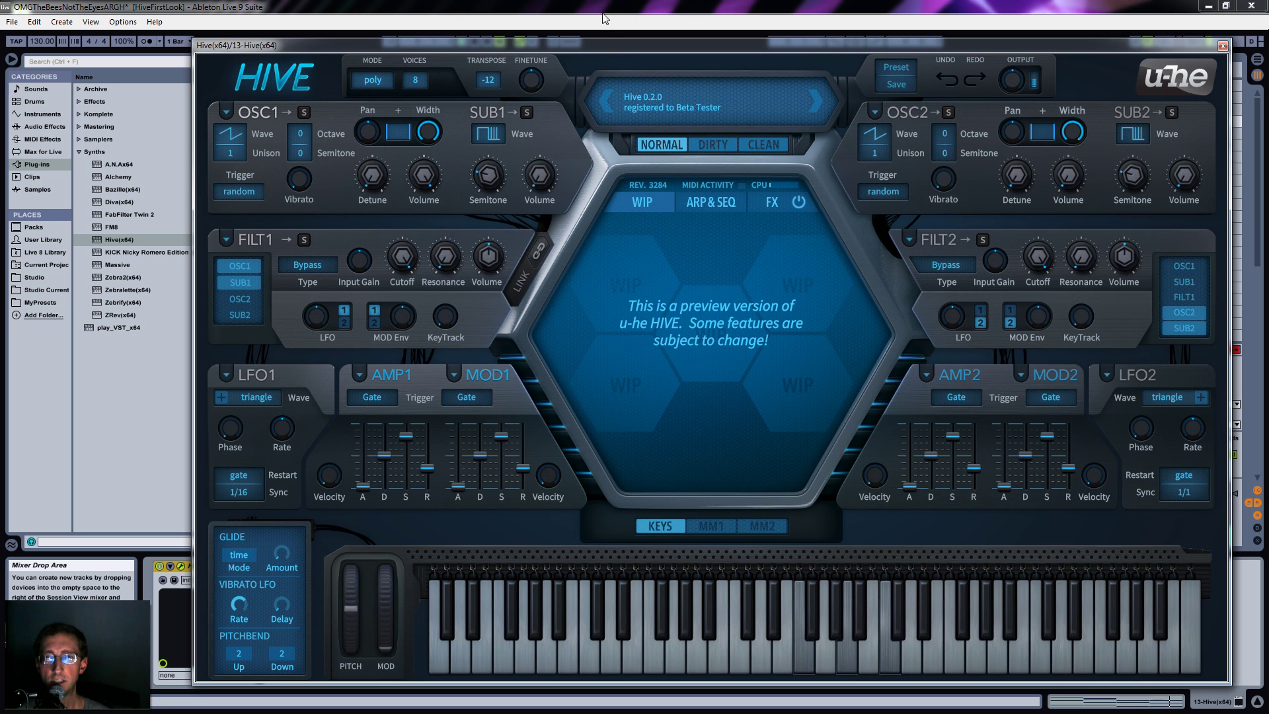
pyautogui.moveTo(597, 46); pyautogui.dragTo(602, 37)
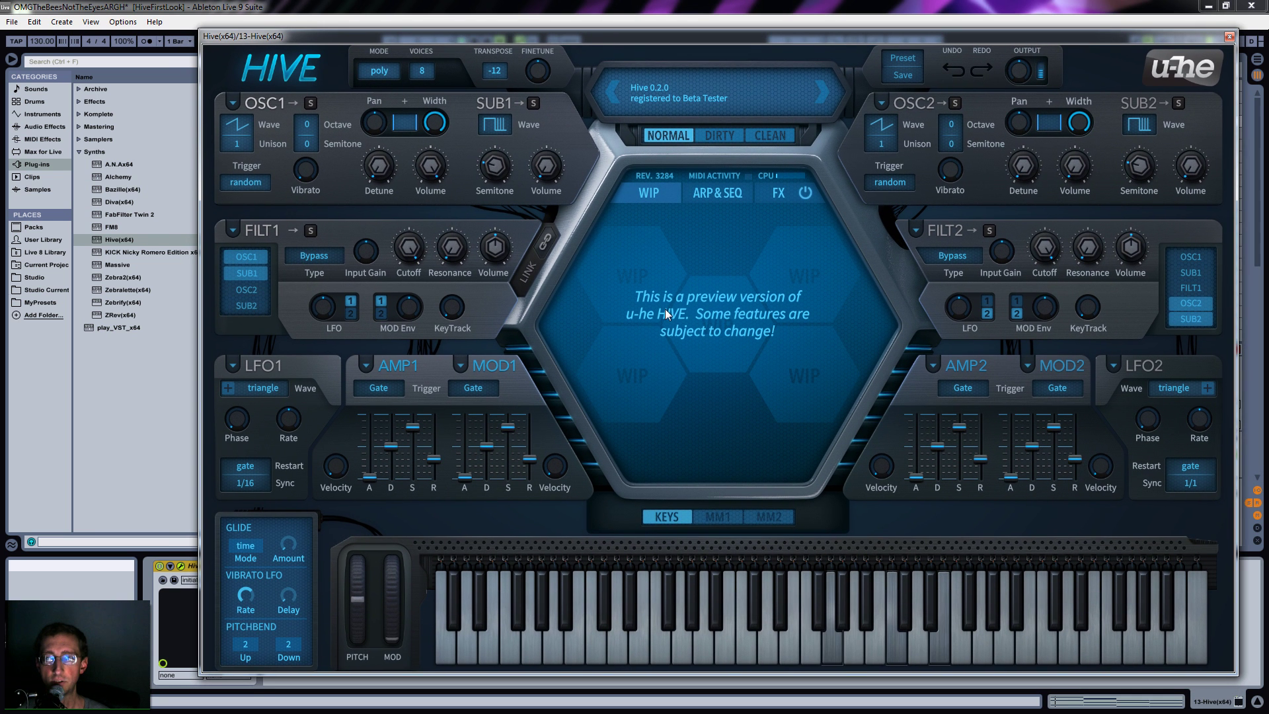
# Set oscillator 1 to 16 unison voices with detune at 11.00, and try out its width and volume.
pyautogui.click(232, 144)
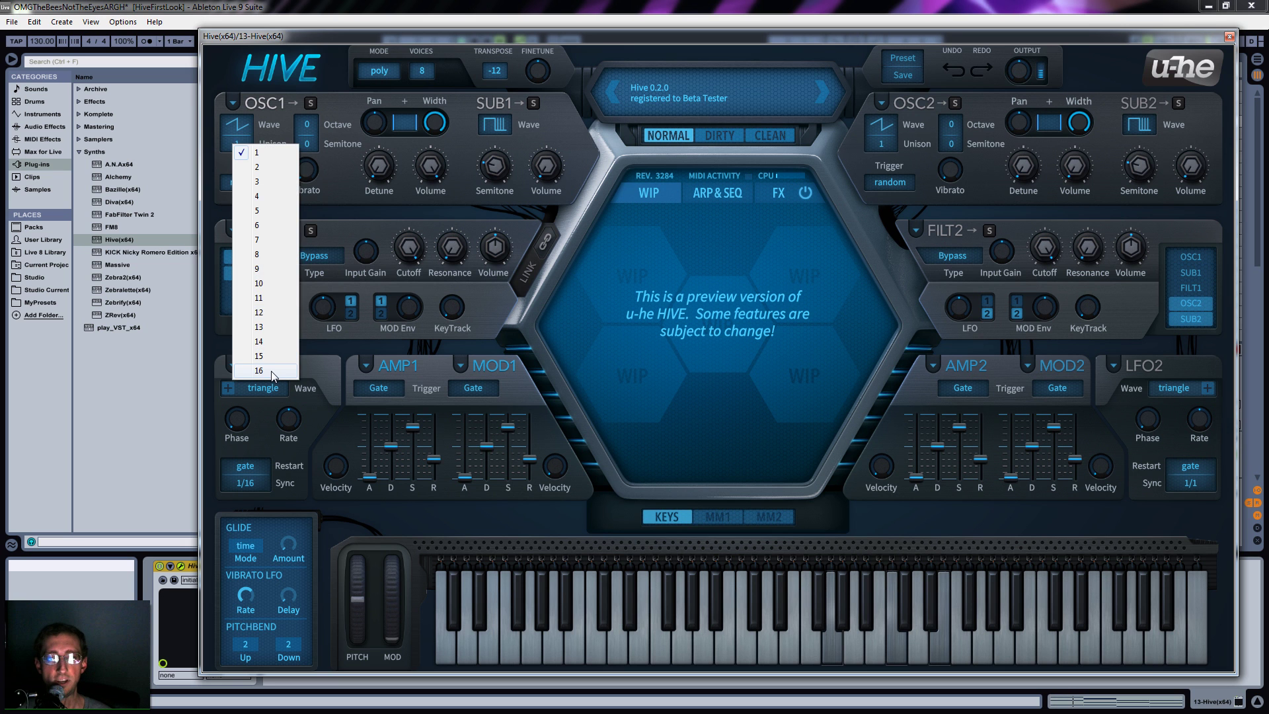
pyautogui.click(258, 371)
pyautogui.moveTo(379, 166); pyautogui.dragTo(378, 147)
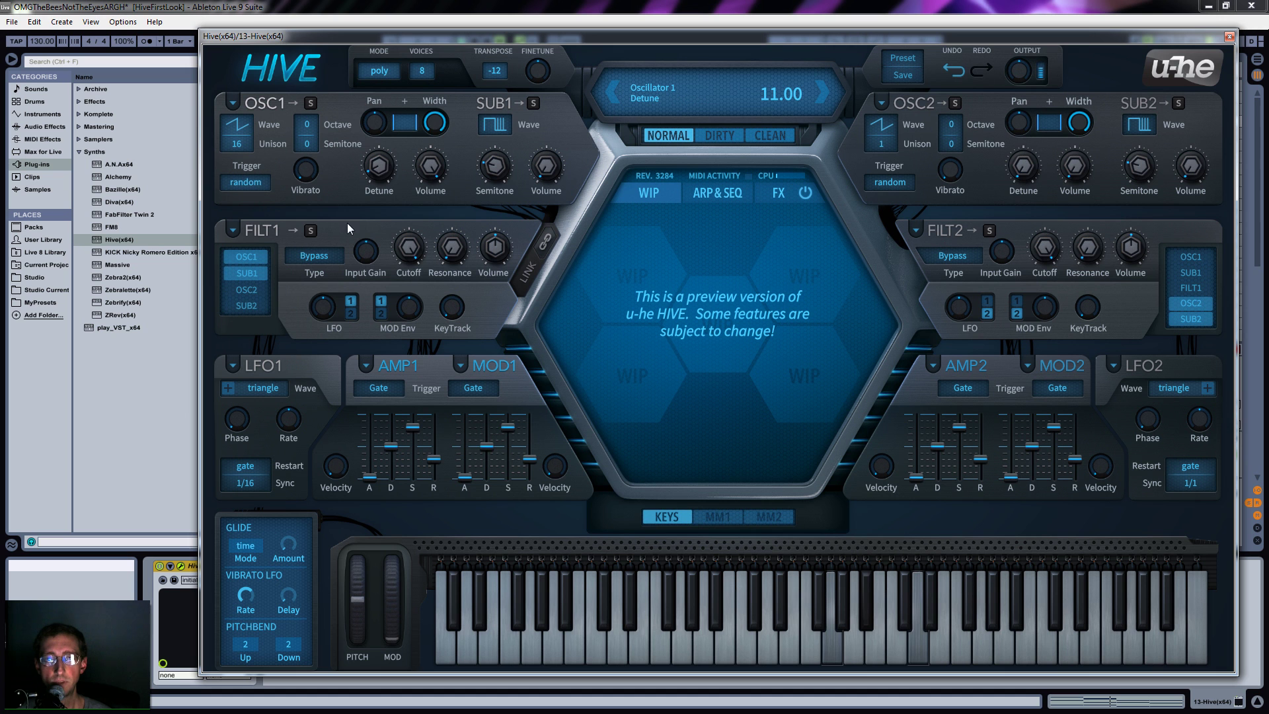
pyautogui.moveTo(435, 124)
pyautogui.mouseDown()
pyautogui.moveTo(436, 158)
pyautogui.moveTo(436, 99)
pyautogui.mouseUp()
pyautogui.moveTo(433, 192); pyautogui.dragTo(480, 54)
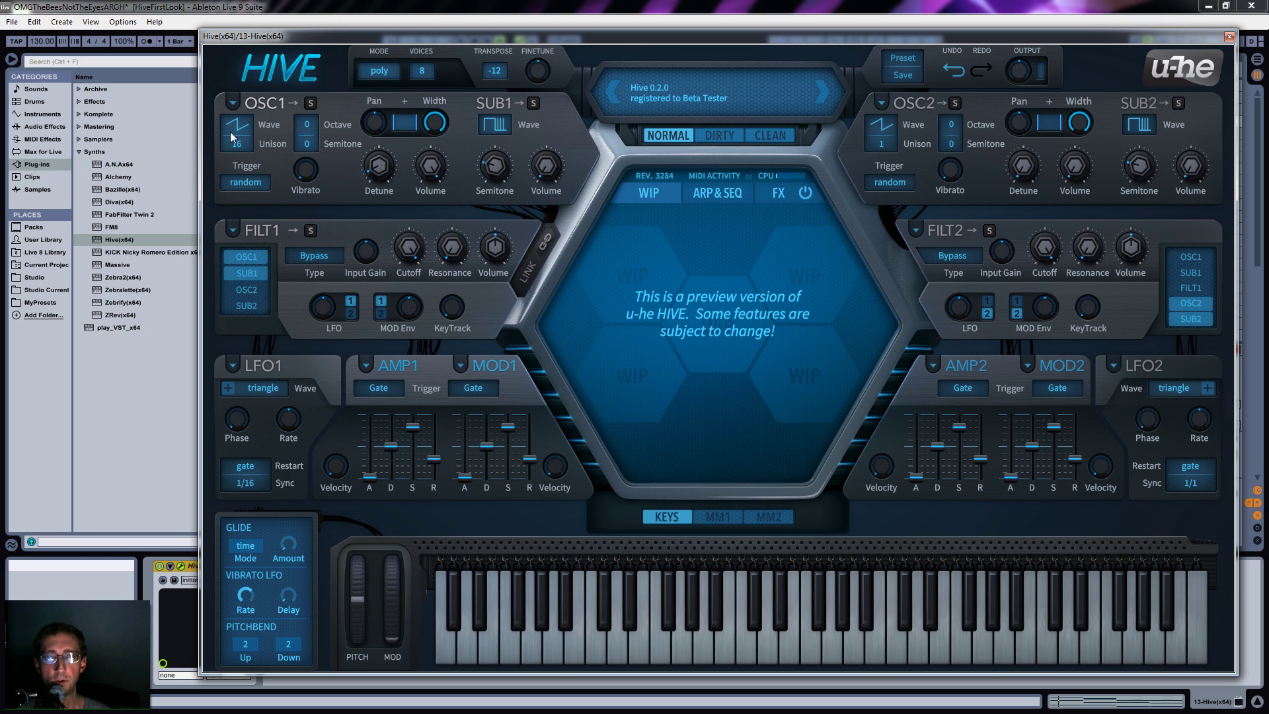
# Solo sub-oscillator 1, try out its volume, and set its semitone tuning to 0.00.
pyautogui.click(533, 102)
pyautogui.moveTo(546, 153); pyautogui.dragTo(562, 80)
pyautogui.moveTo(498, 168)
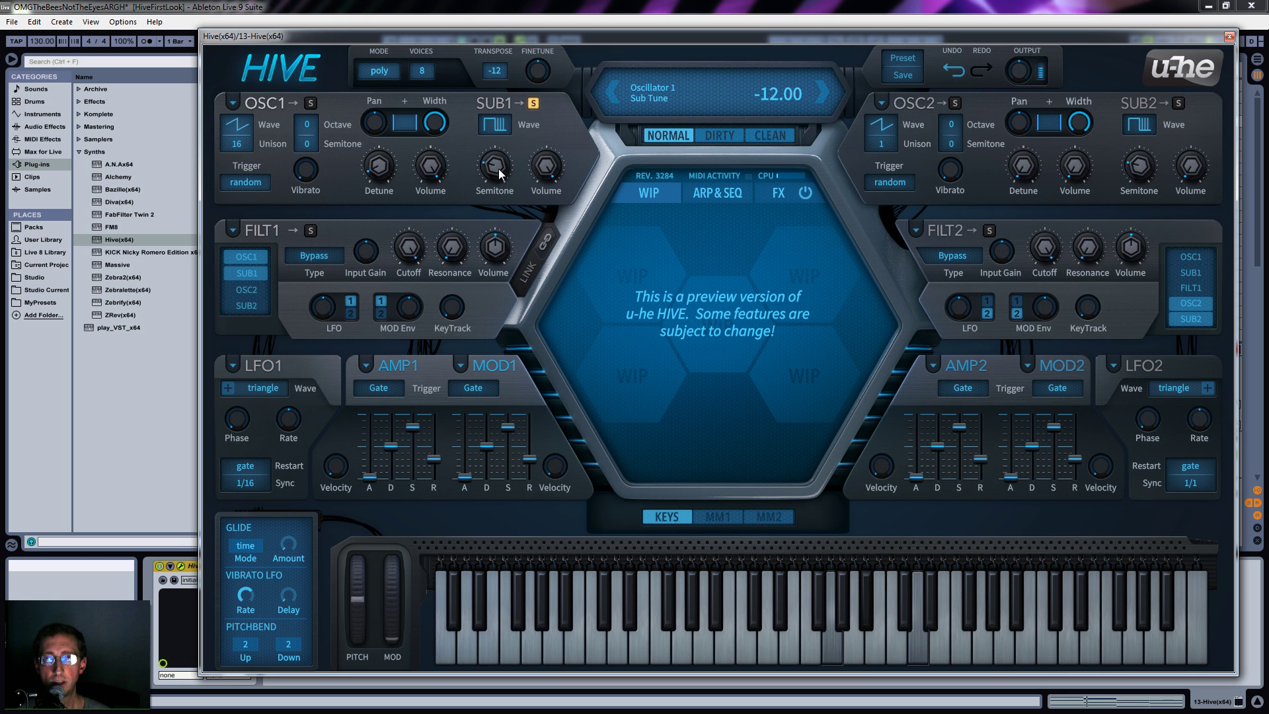
pyautogui.moveTo(492, 169); pyautogui.dragTo(510, 111)
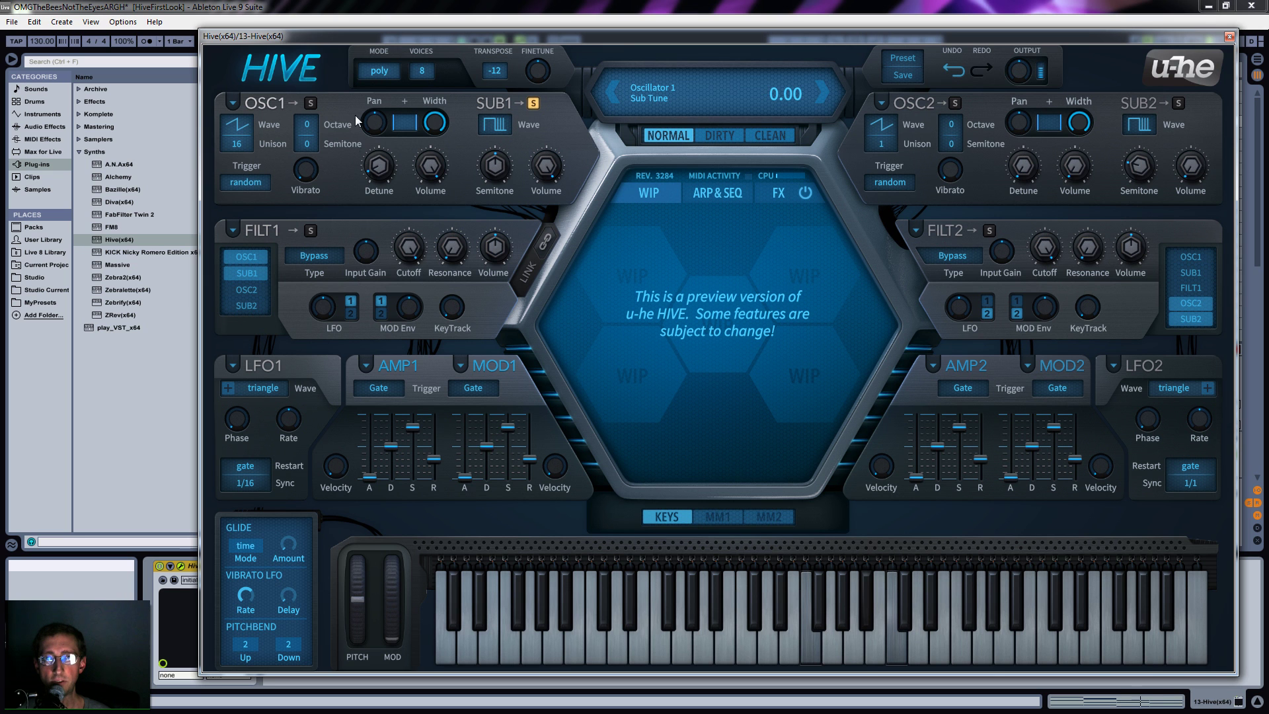
# Audition sub-oscillator 1's waveforms one after another, from Sine through to Pink.
pyautogui.click(506, 132)
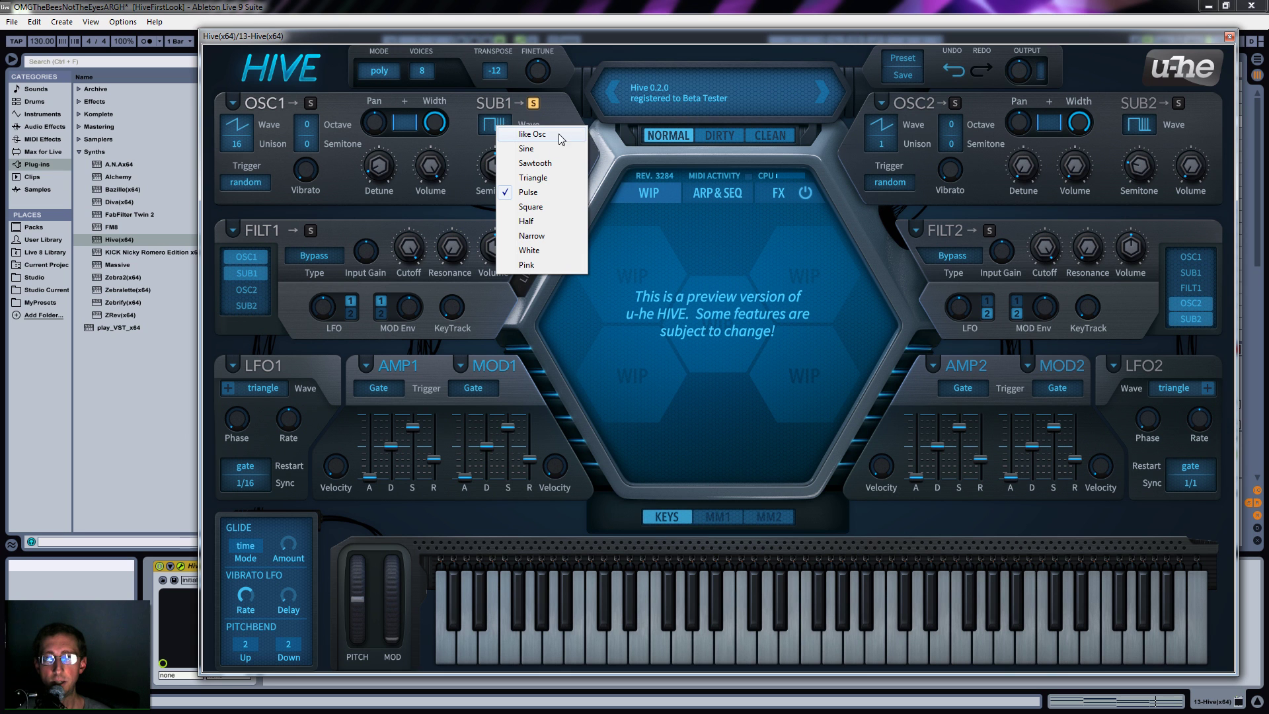
pyautogui.click(553, 149)
pyautogui.scroll(-1, 505, 131)
pyautogui.scroll(1, 505, 131)
pyautogui.scroll(-1, 505, 131)
pyautogui.scroll(-1, 503, 133)
pyautogui.scroll(-1, 504, 133)
pyautogui.scroll(-1, 502, 137)
pyautogui.scroll(-1, 502, 137)
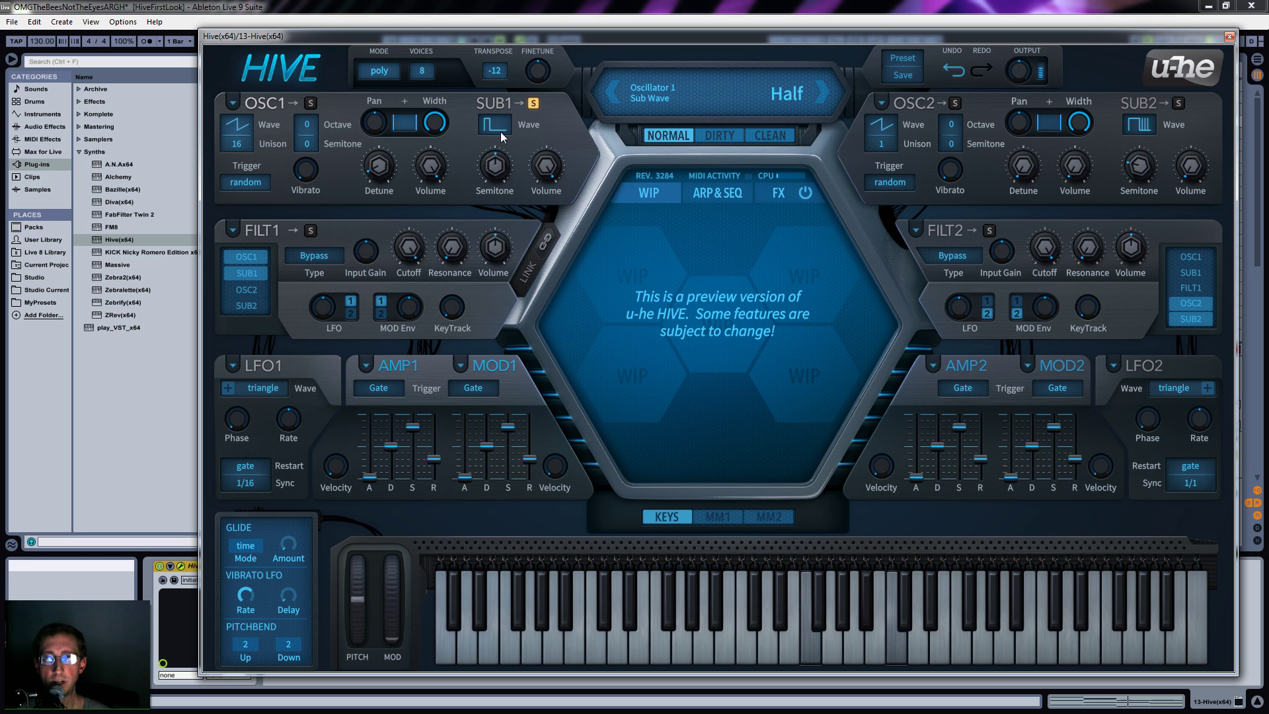
pyautogui.scroll(-1, 503, 137)
pyautogui.scroll(-1, 502, 137)
pyautogui.scroll(-1, 502, 135)
pyautogui.scroll(1, 503, 133)
pyautogui.scroll(-1, 503, 134)
# Try Sawtooth on sub-oscillator 1, and set both sub-oscillator 1 and oscillator 1 to the Pulse waveform.
pyautogui.click(504, 134)
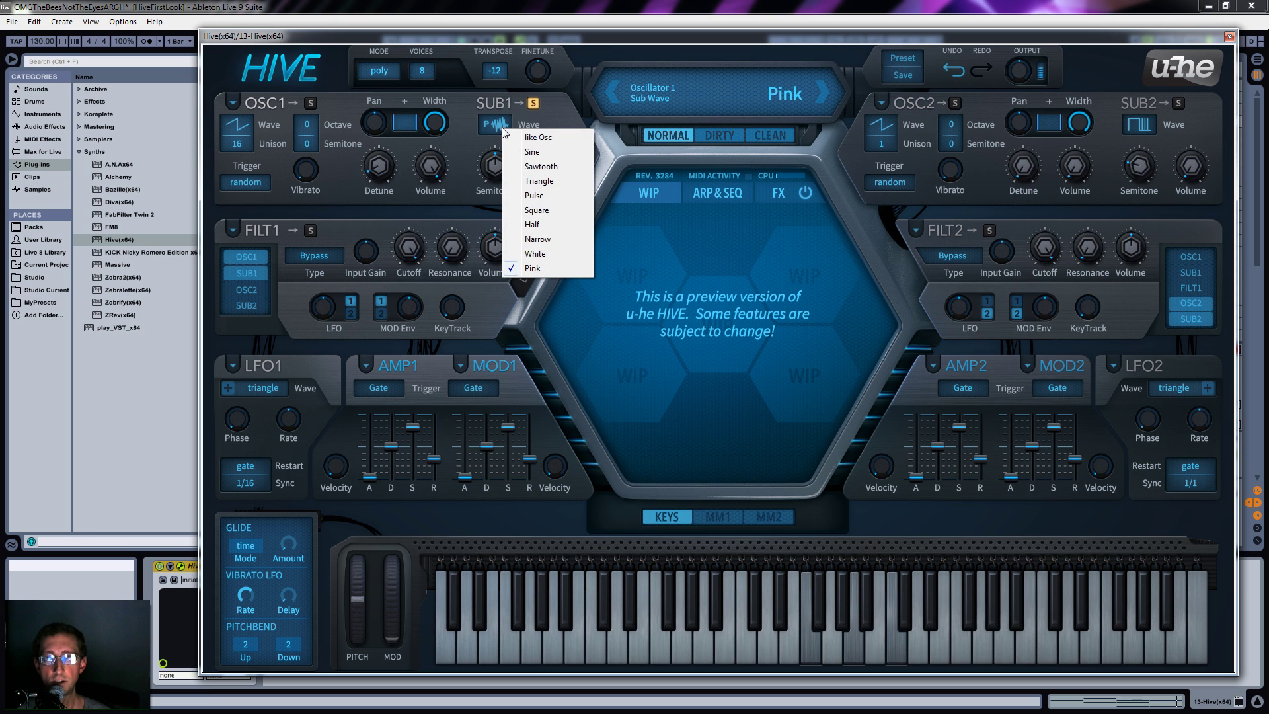
pyautogui.click(541, 166)
pyautogui.click(521, 127)
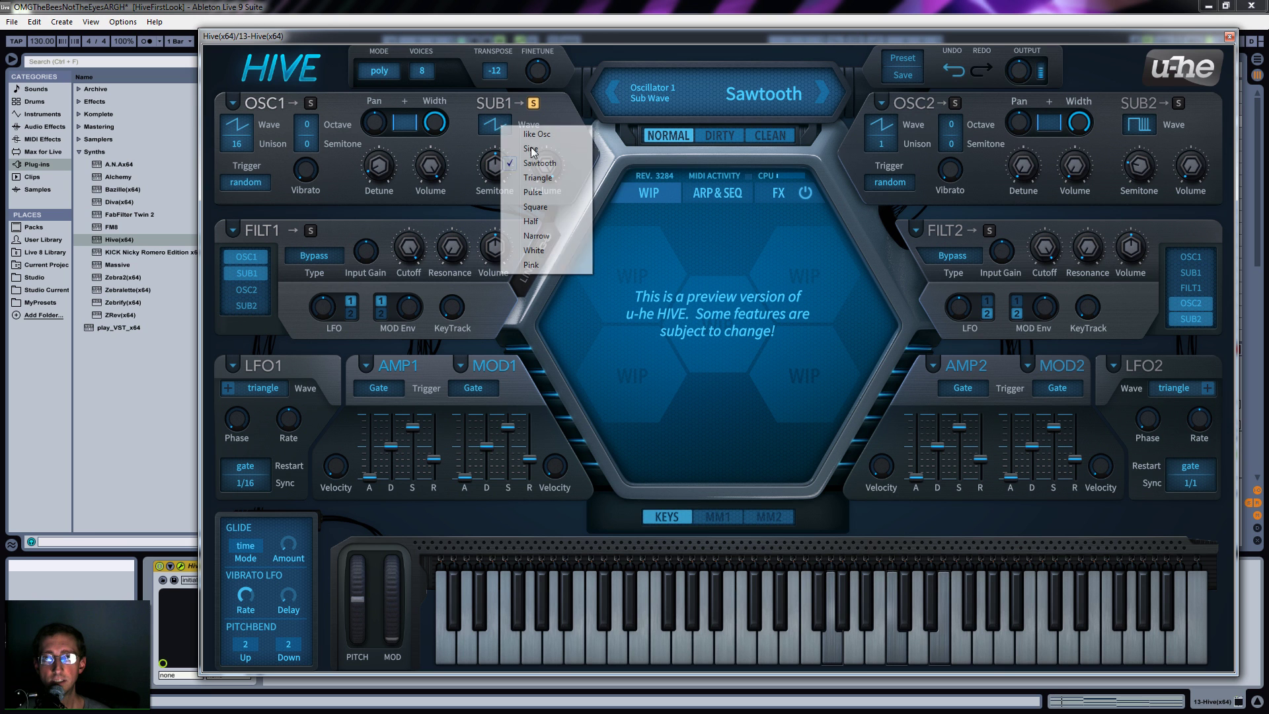
pyautogui.click(549, 191)
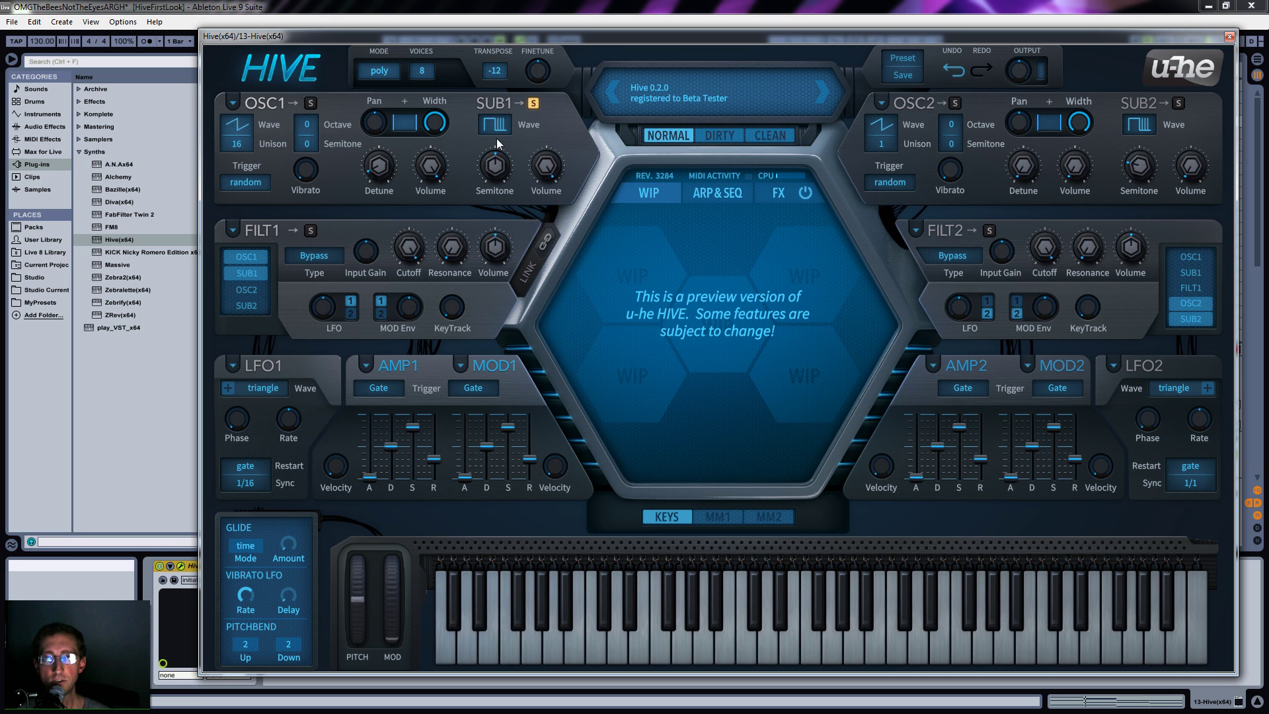
pyautogui.click(243, 127)
pyautogui.click(275, 180)
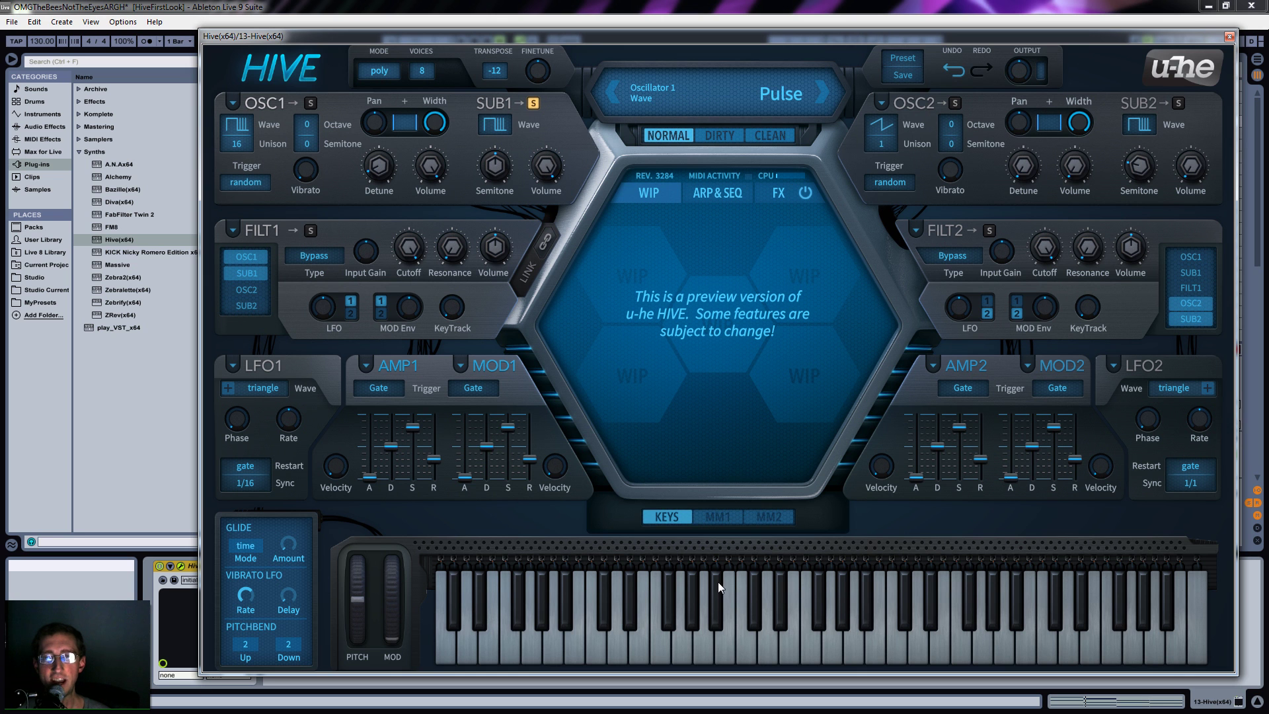
# Target oscillator 1's PulseWidth in modulation matrix slot 1 with a depth of 68.00.
pyautogui.click(723, 517)
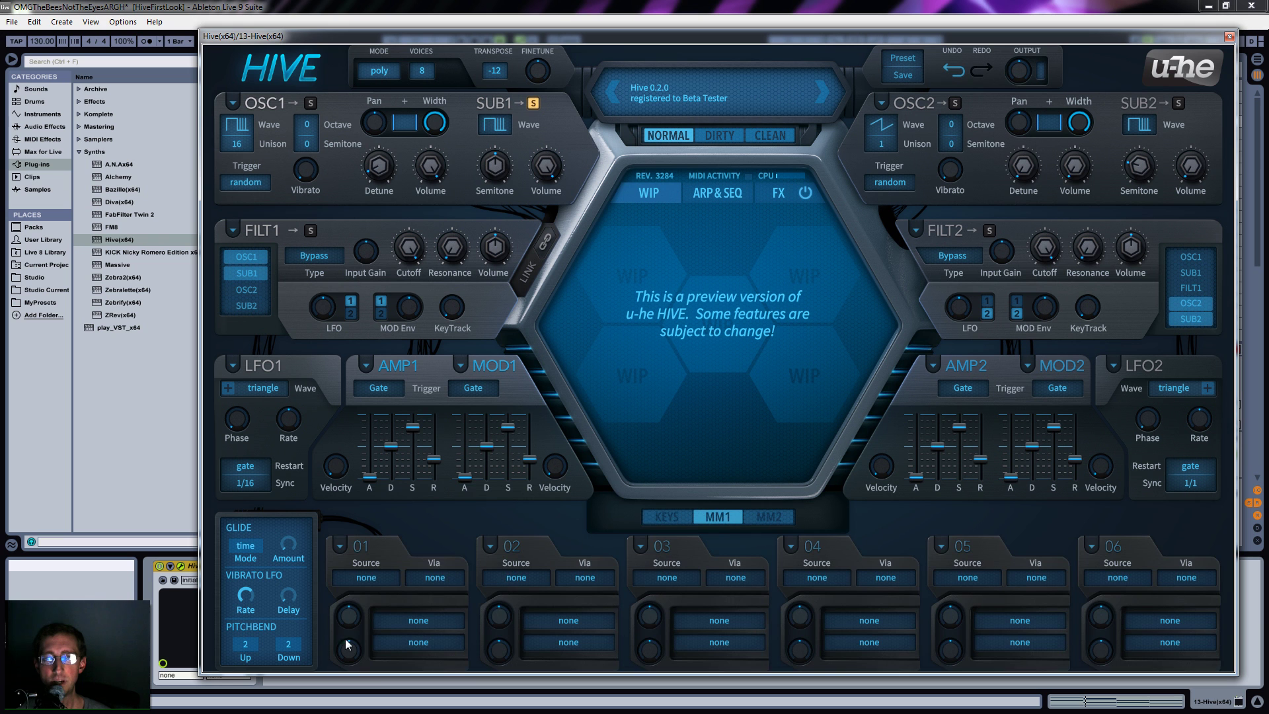
pyautogui.click(405, 622)
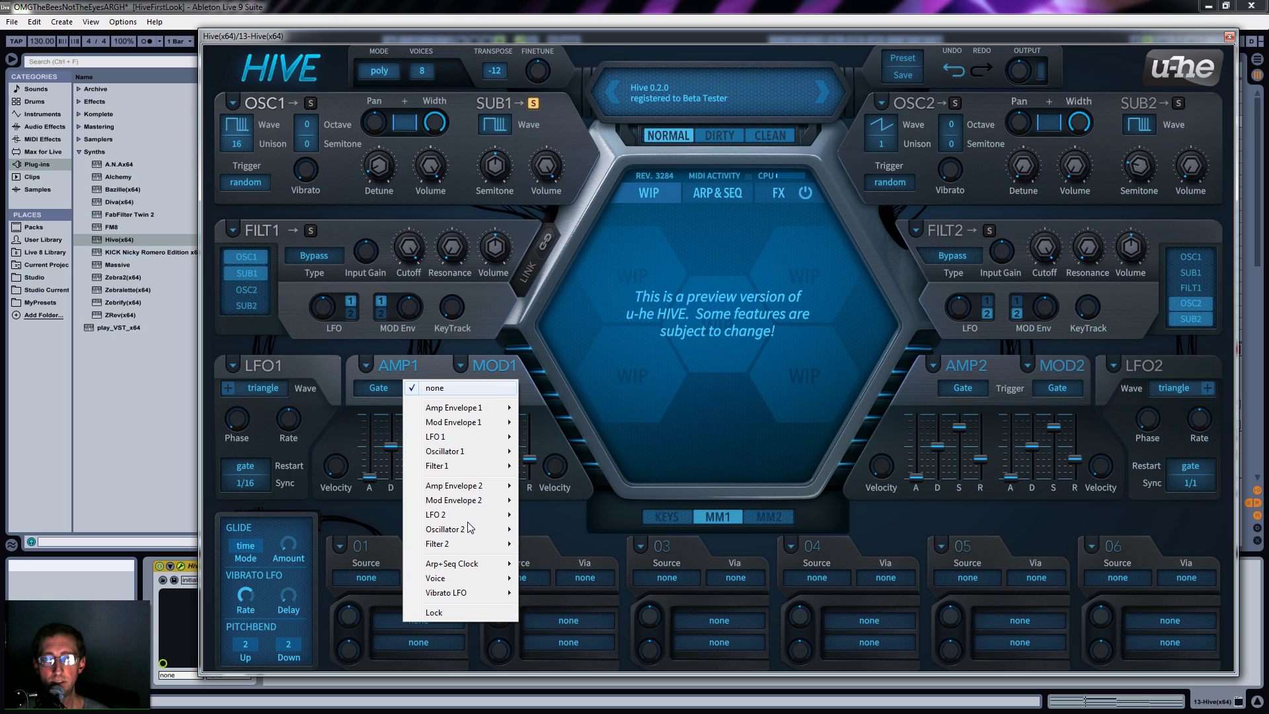
pyautogui.moveTo(464, 456)
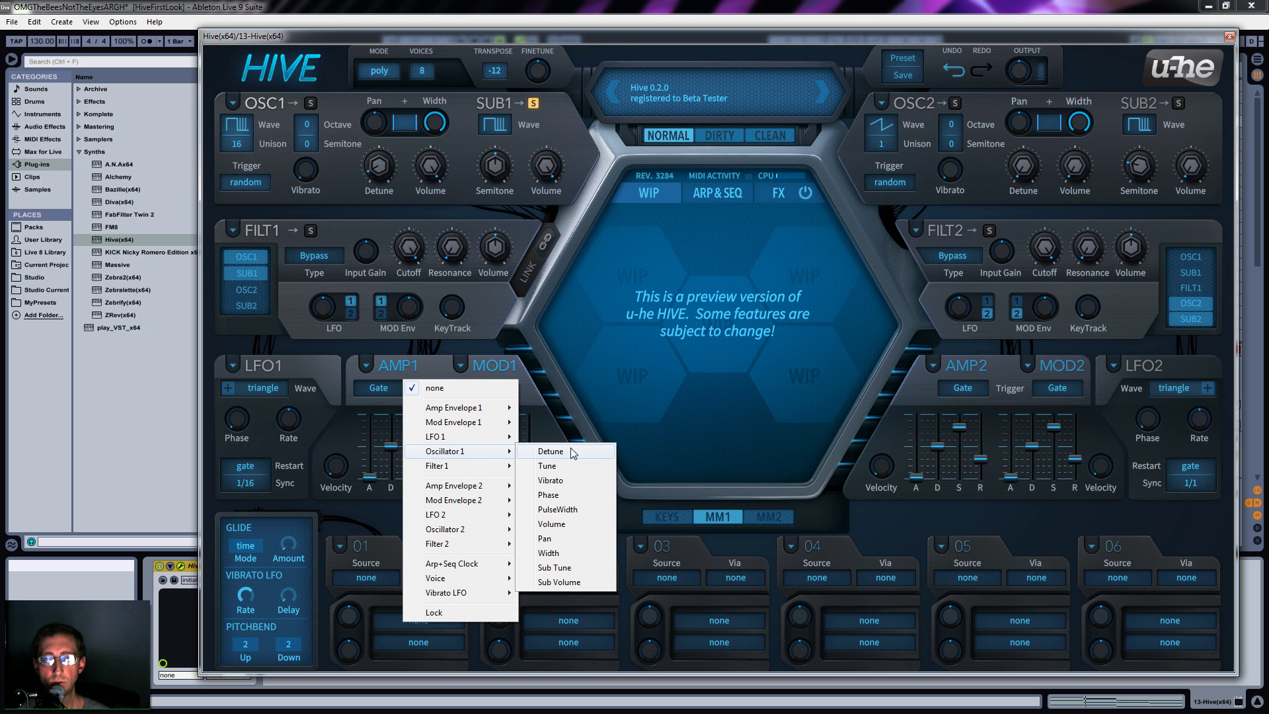
pyautogui.click(568, 512)
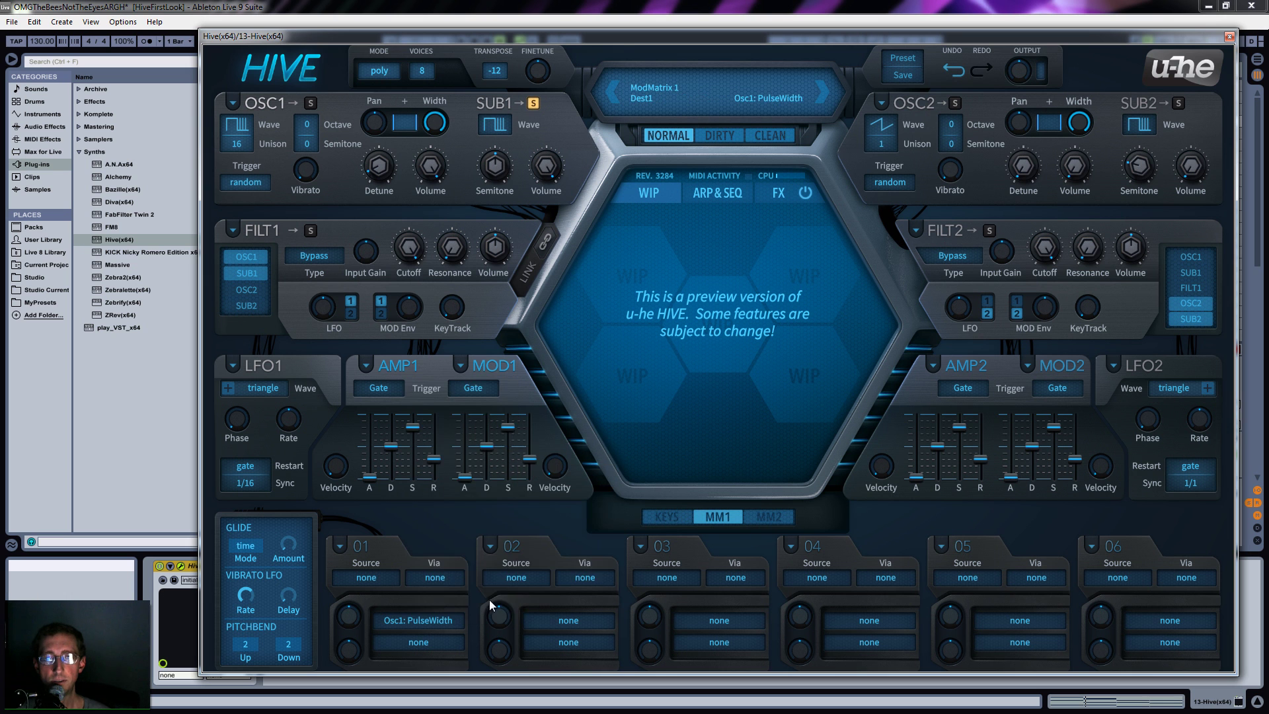
pyautogui.moveTo(360, 604)
pyautogui.mouseDown()
pyautogui.moveTo(372, 588)
pyautogui.moveTo(351, 593)
pyautogui.moveTo(356, 704)
pyautogui.moveTo(363, 579)
pyautogui.mouseUp()
# Use Constant as the source of modulation matrix slot 1 and try out the pulse width depth.
pyautogui.click(363, 579)
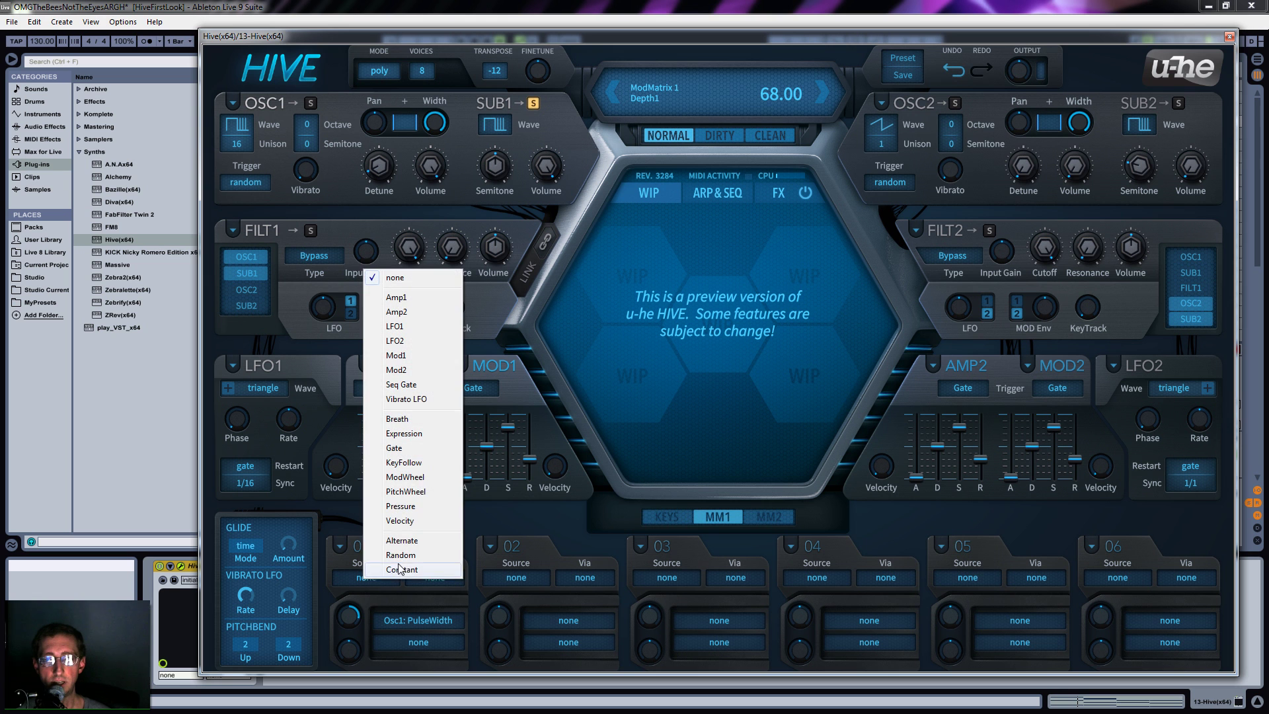
pyautogui.click(408, 571)
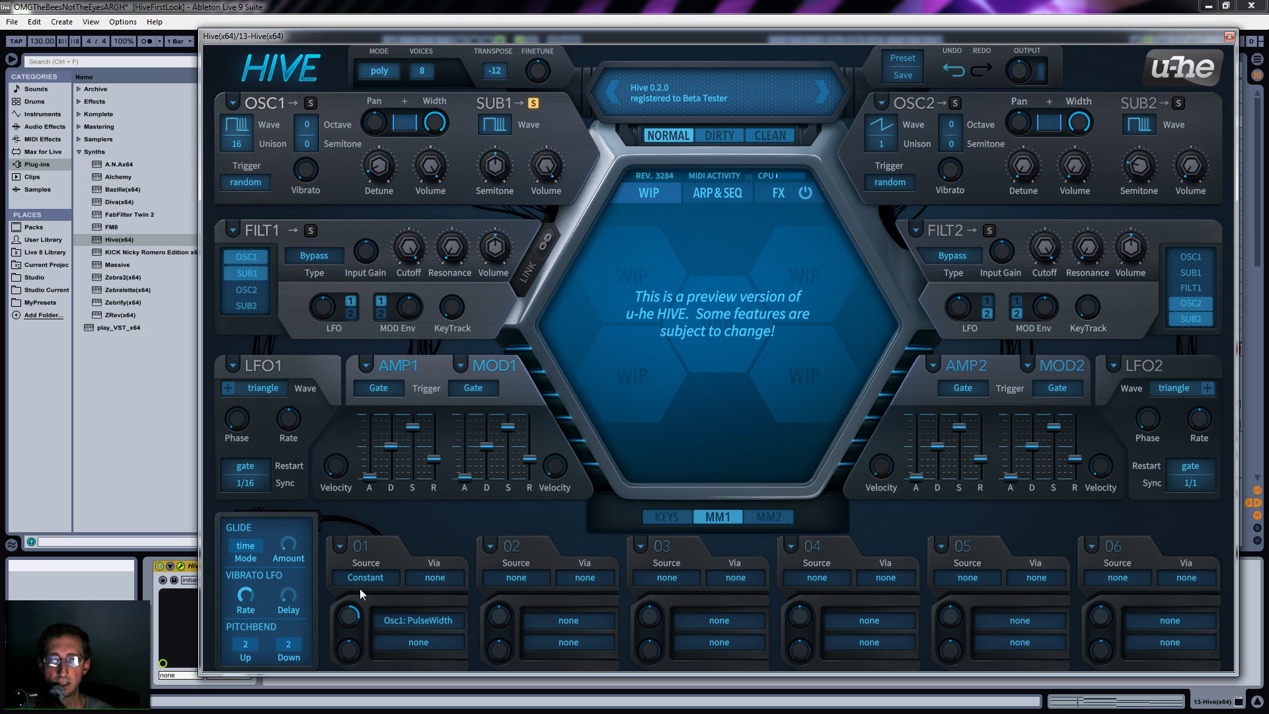
pyautogui.moveTo(349, 622)
pyautogui.mouseDown()
pyautogui.moveTo(354, 604)
pyautogui.moveTo(342, 680)
pyautogui.moveTo(358, 625)
pyautogui.mouseUp()
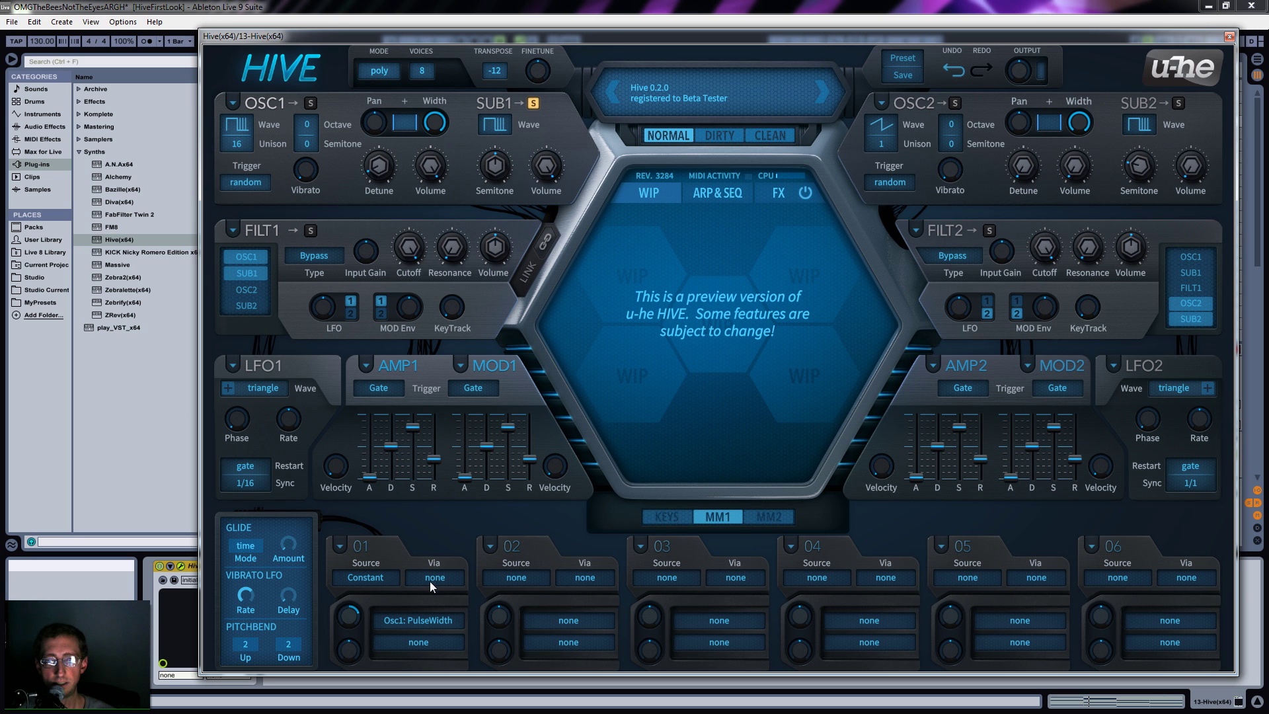
# Change matrix slot 1's source to LFO1 and set LFO1's sync rate to 4/1.
pyautogui.click(395, 579)
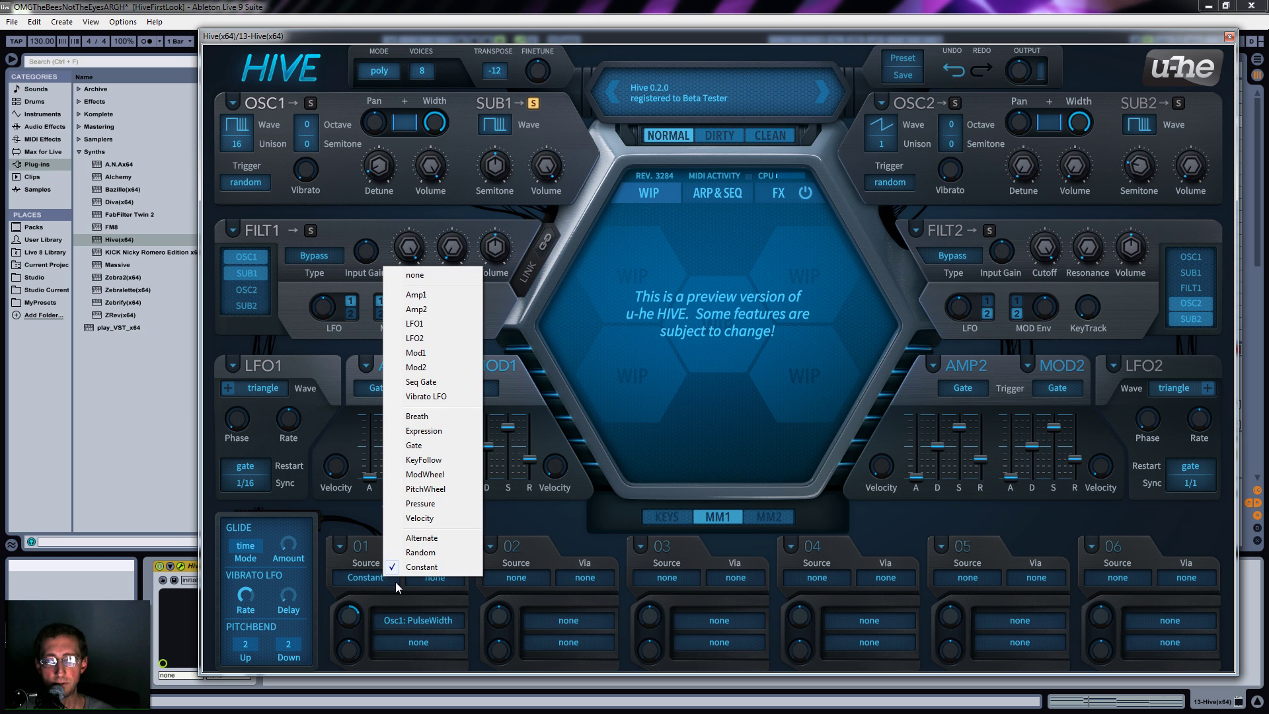
pyautogui.click(440, 324)
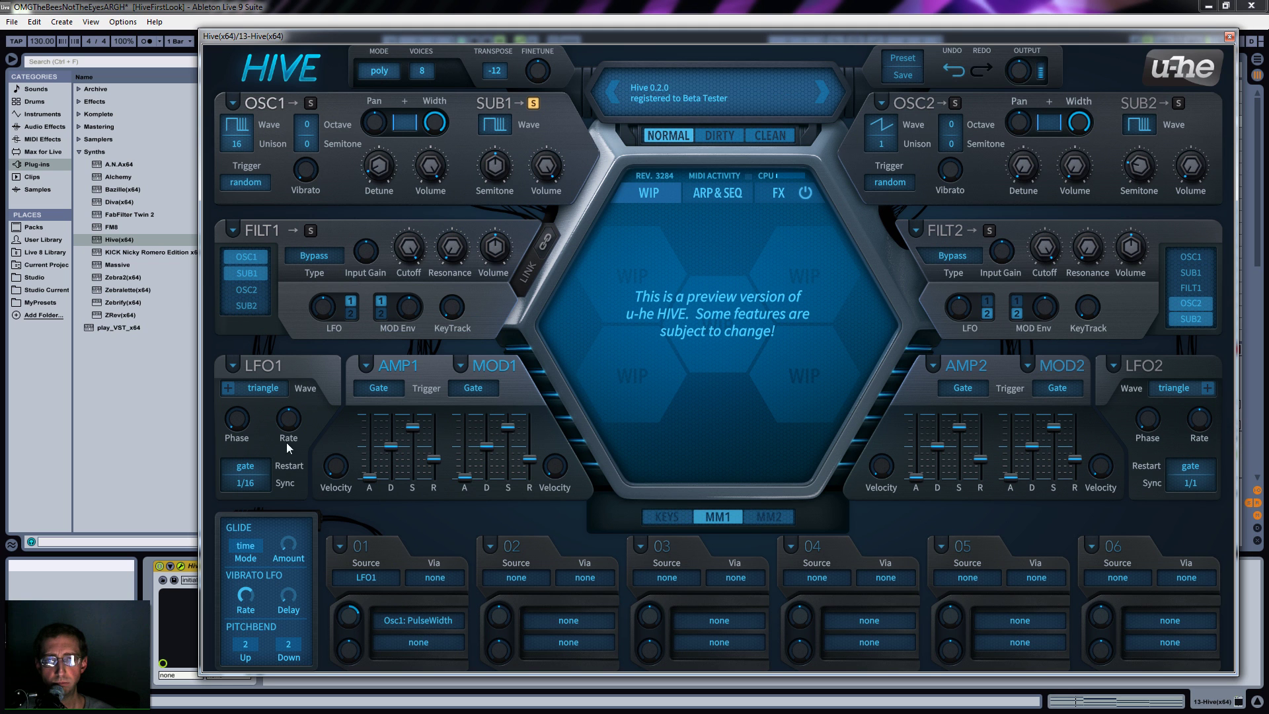
pyautogui.moveTo(283, 433); pyautogui.dragTo(280, 440)
pyautogui.click(261, 491)
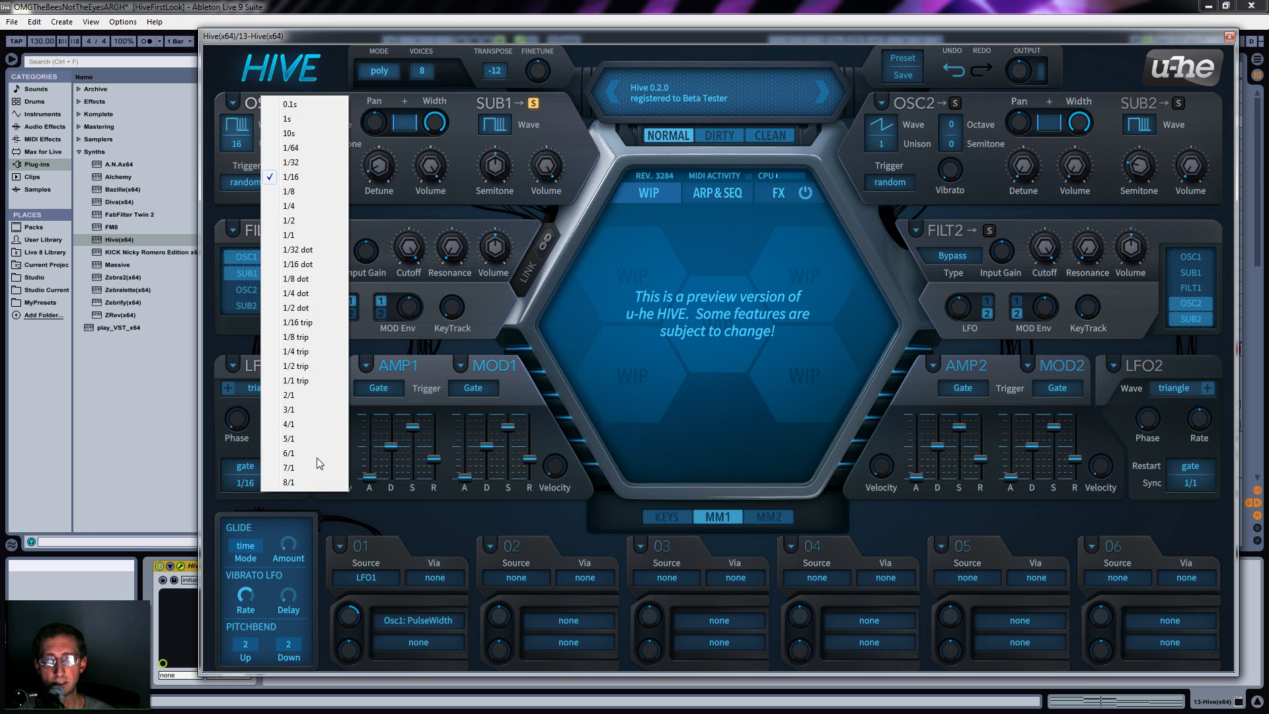
pyautogui.click(291, 424)
pyautogui.moveTo(292, 423)
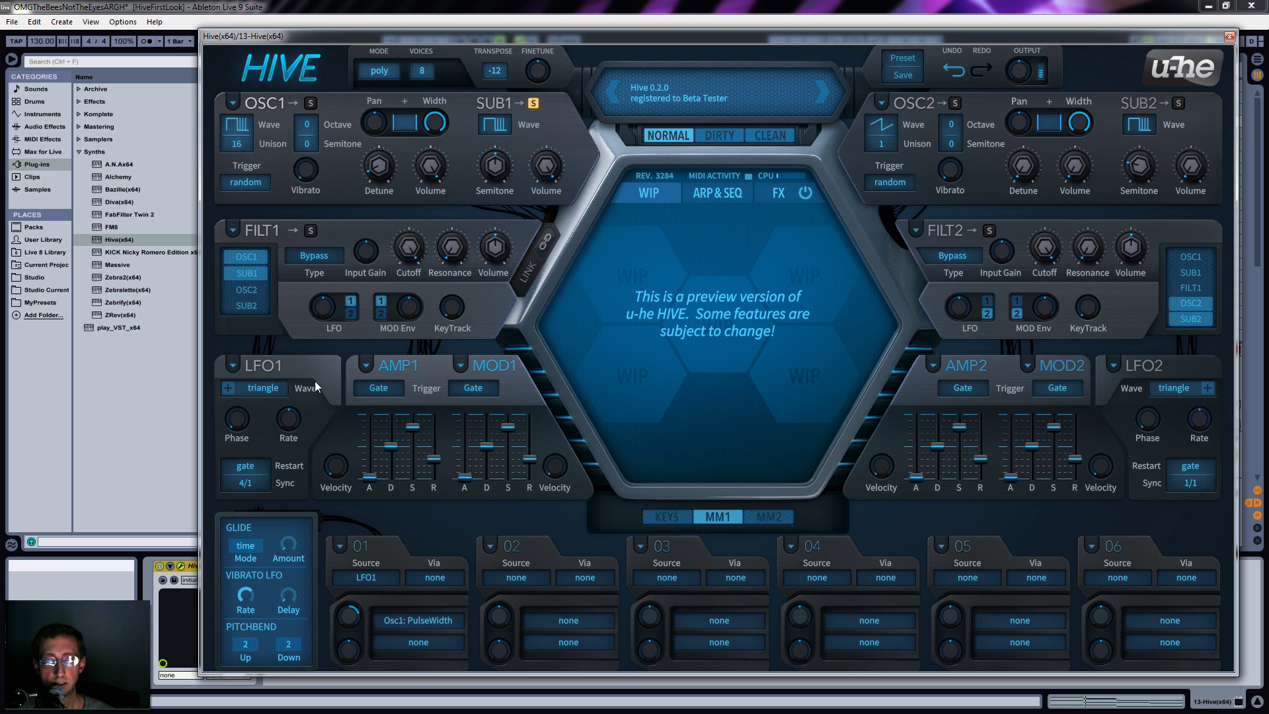
# Try out oscillator 1's vibrato at 12.00 and the vibrato LFO's delay at 29.00.
pyautogui.moveTo(304, 176); pyautogui.dragTo(314, 148)
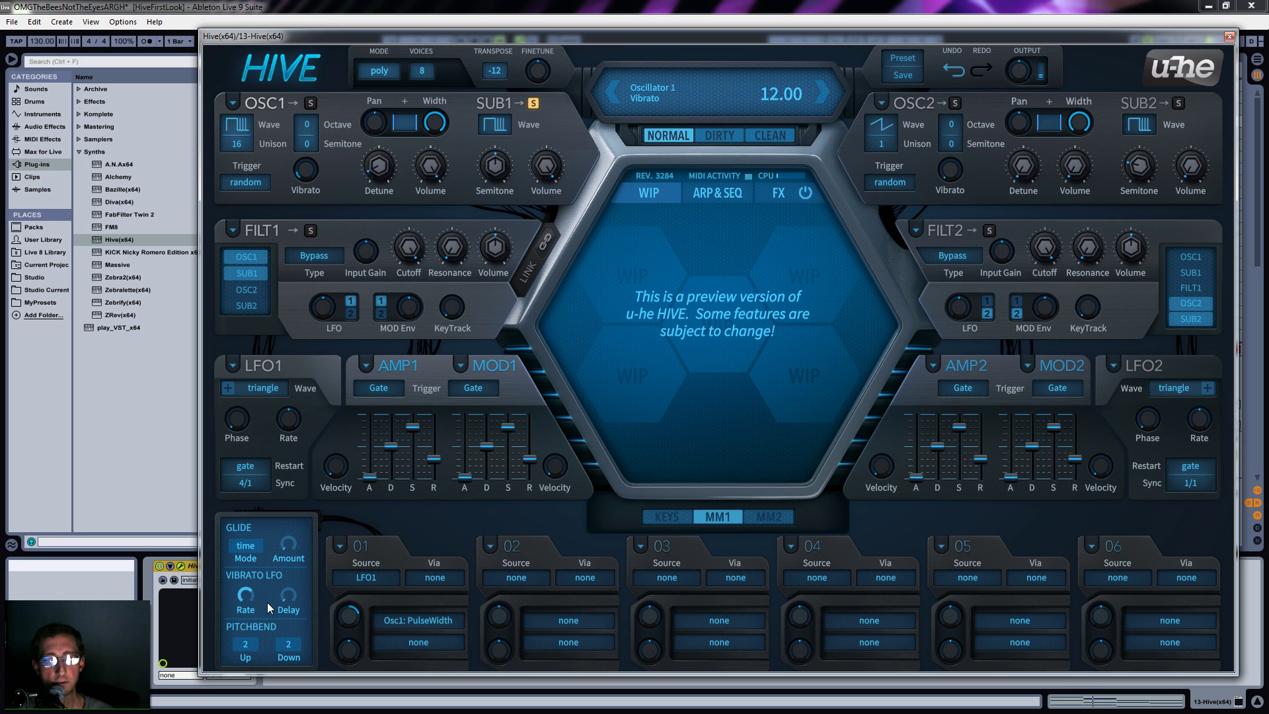
pyautogui.moveTo(291, 599)
pyautogui.mouseDown()
pyautogui.moveTo(291, 554)
pyautogui.moveTo(294, 600)
pyautogui.moveTo(290, 584)
pyautogui.mouseUp()
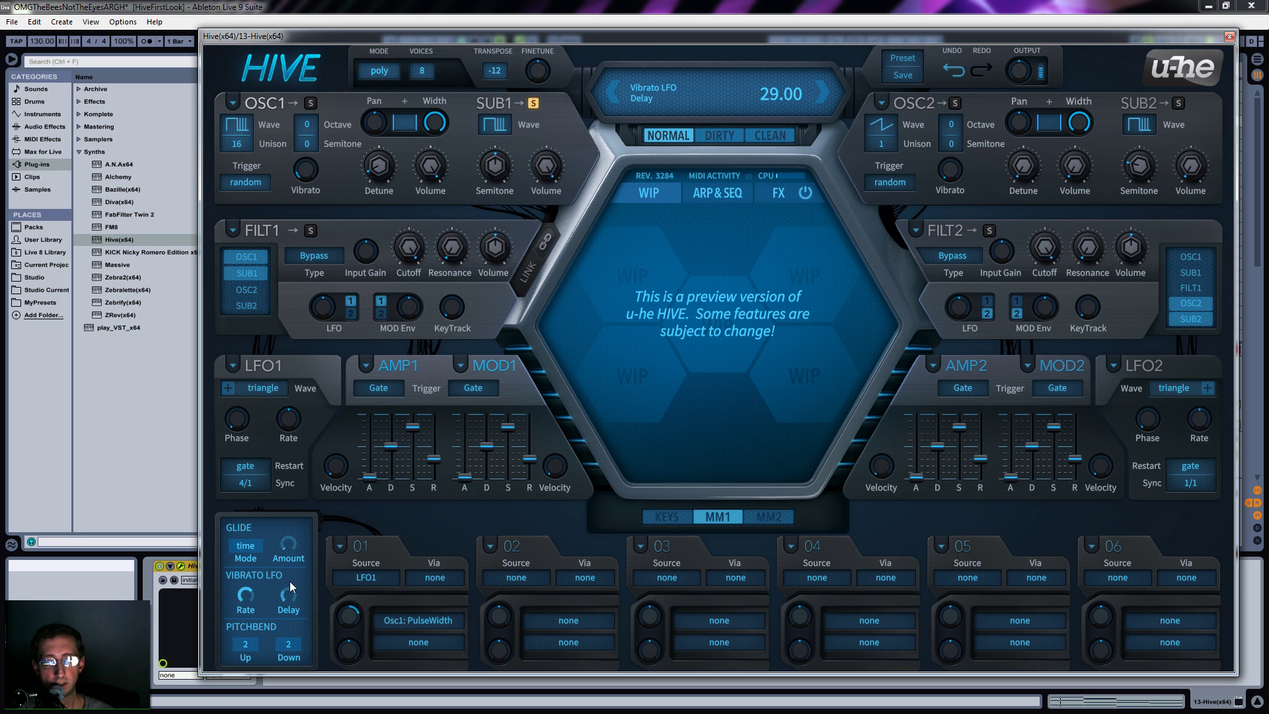
# Turn off sub-oscillator 1's solo, set its waveform to Sawtooth, and fine-tune oscillator 1's detune.
pyautogui.click(532, 104)
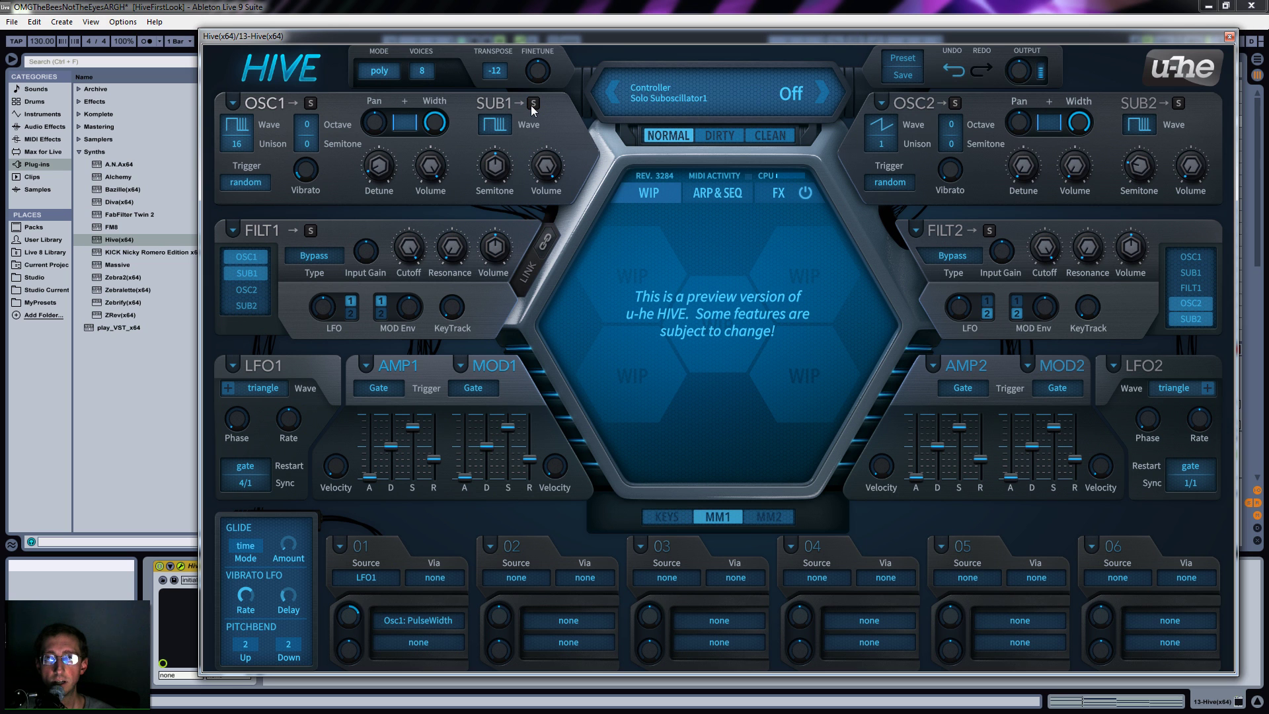
pyautogui.click(501, 126)
pyautogui.click(552, 167)
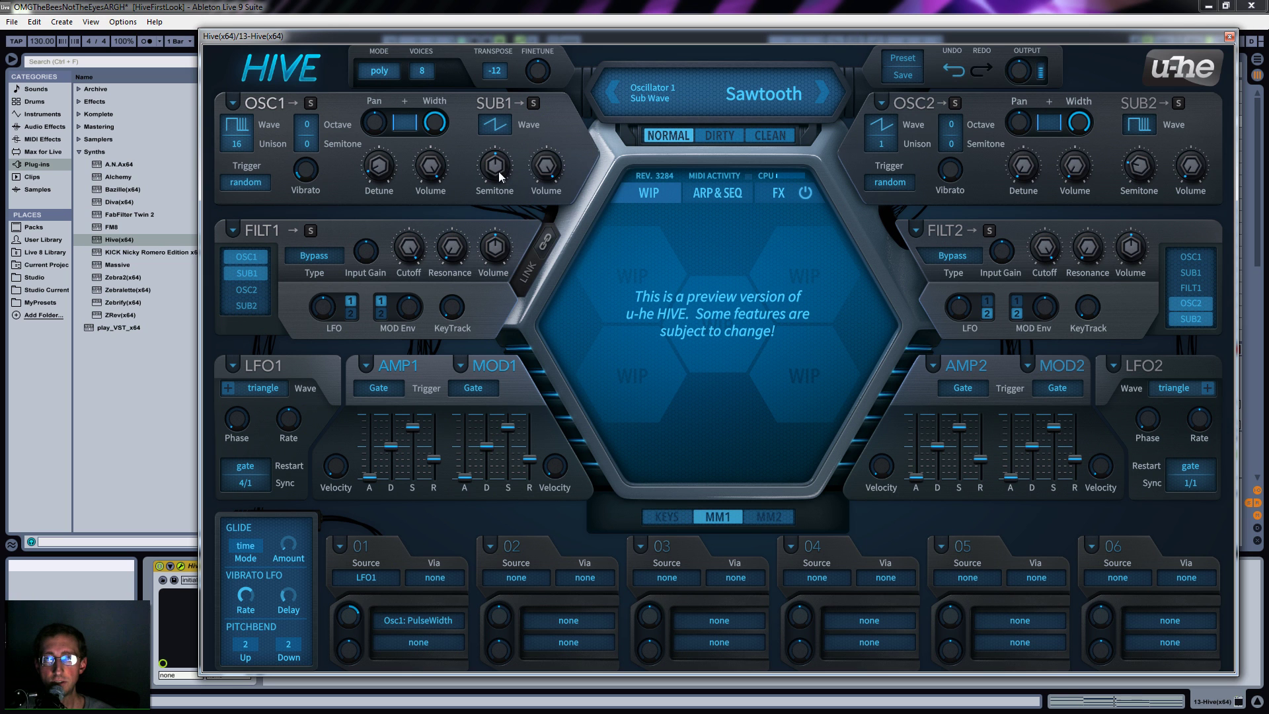
pyautogui.moveTo(544, 159)
pyautogui.moveTo(379, 166)
pyautogui.mouseDown()
pyautogui.moveTo(380, 185)
pyautogui.moveTo(386, 144)
pyautogui.moveTo(383, 166)
pyautogui.mouseUp()
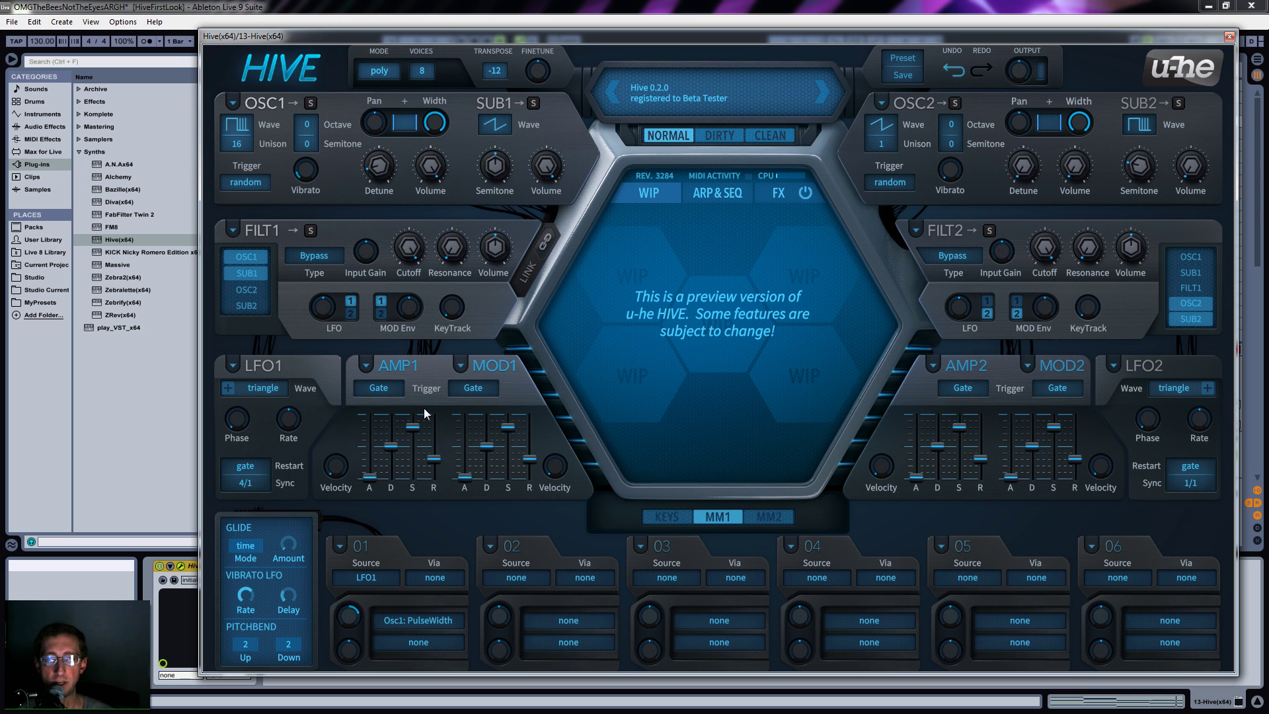
# Shape Amp Envelope 1 with a medium attack, zero decay, full sustain and release at 65.00.
pyautogui.rightClick(406, 370)
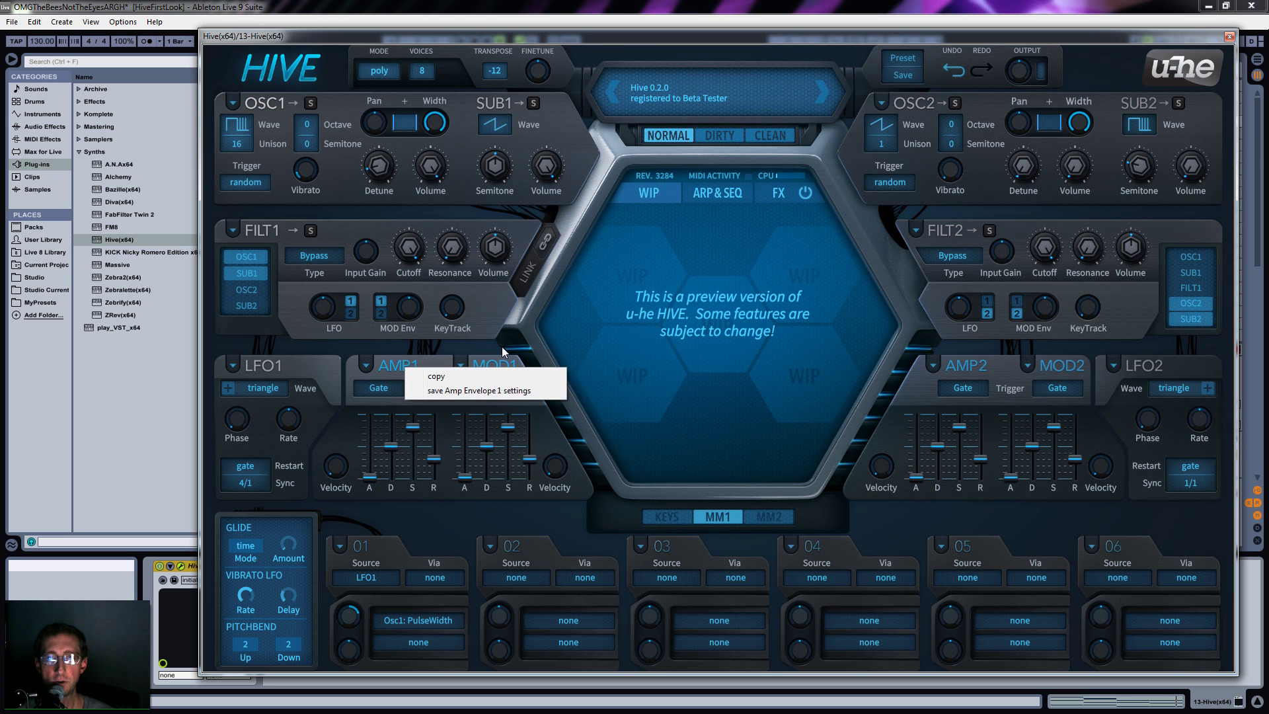
pyautogui.click(391, 368)
pyautogui.moveTo(423, 434); pyautogui.dragTo(430, 496)
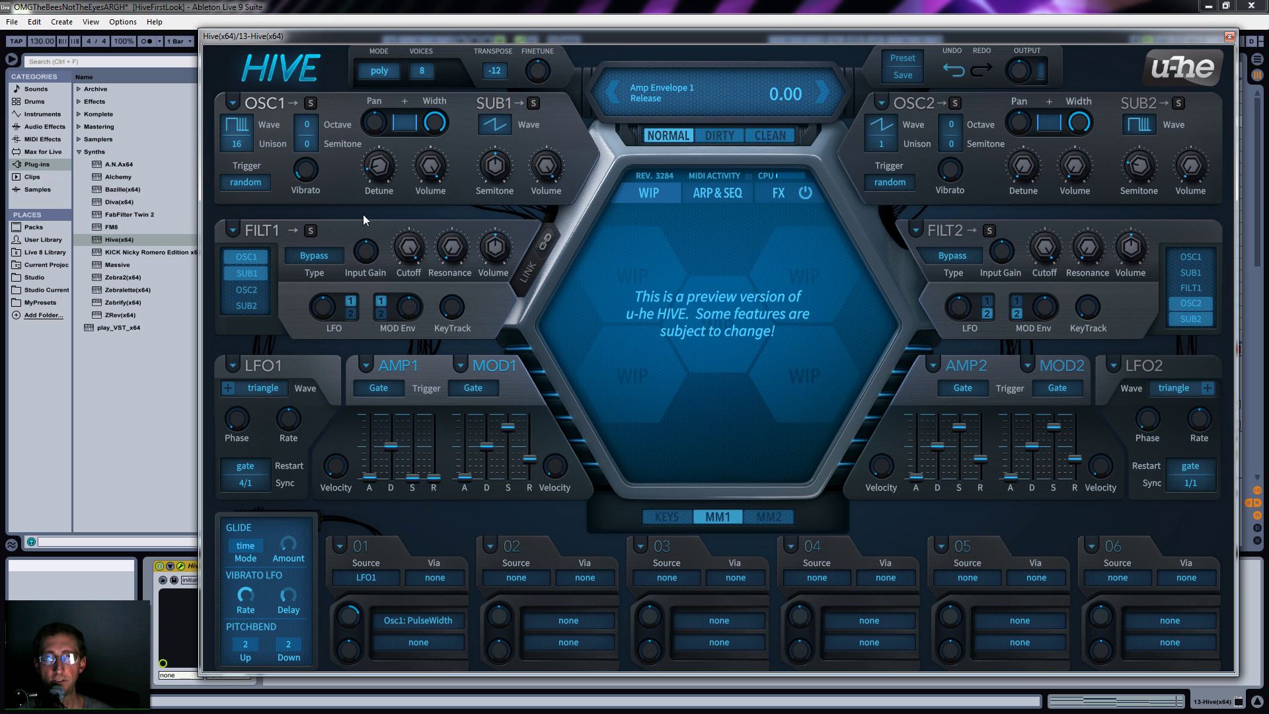
pyautogui.moveTo(384, 459); pyautogui.dragTo(436, 438)
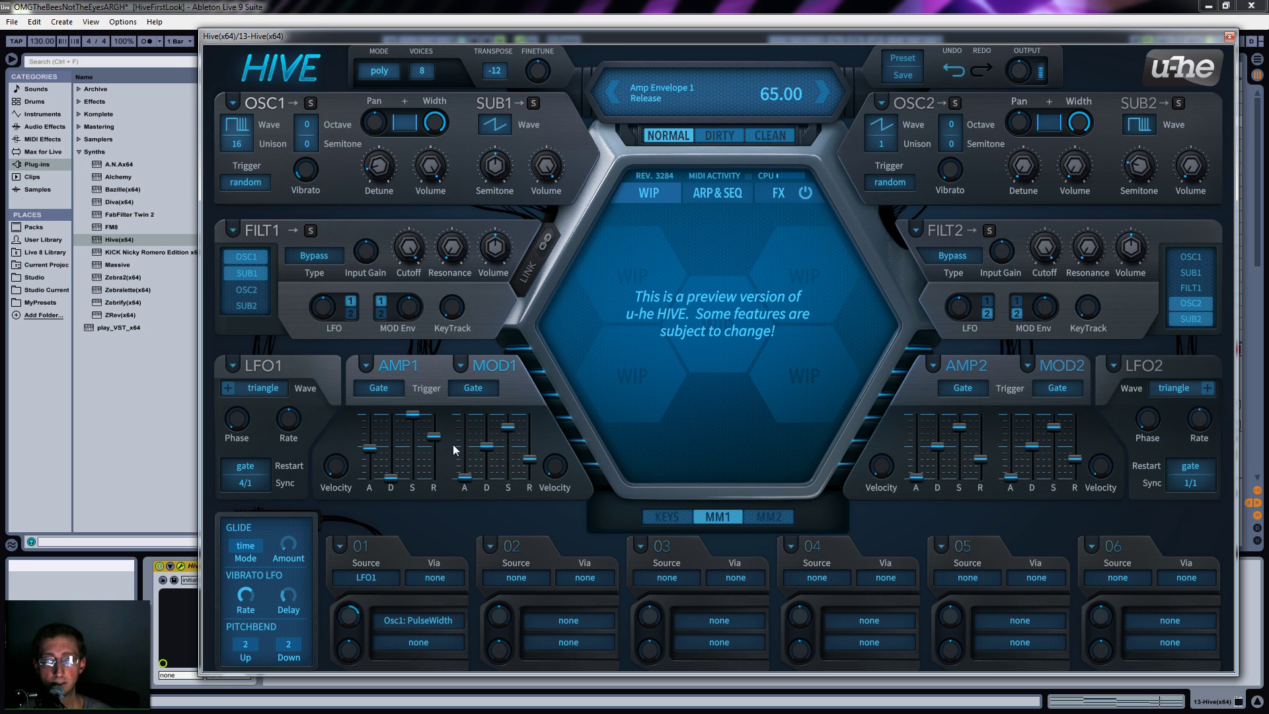
# Look over Mod Envelope 1's copy and save options and the modulation sources available for matrix slot 2.
pyautogui.rightClick(497, 371)
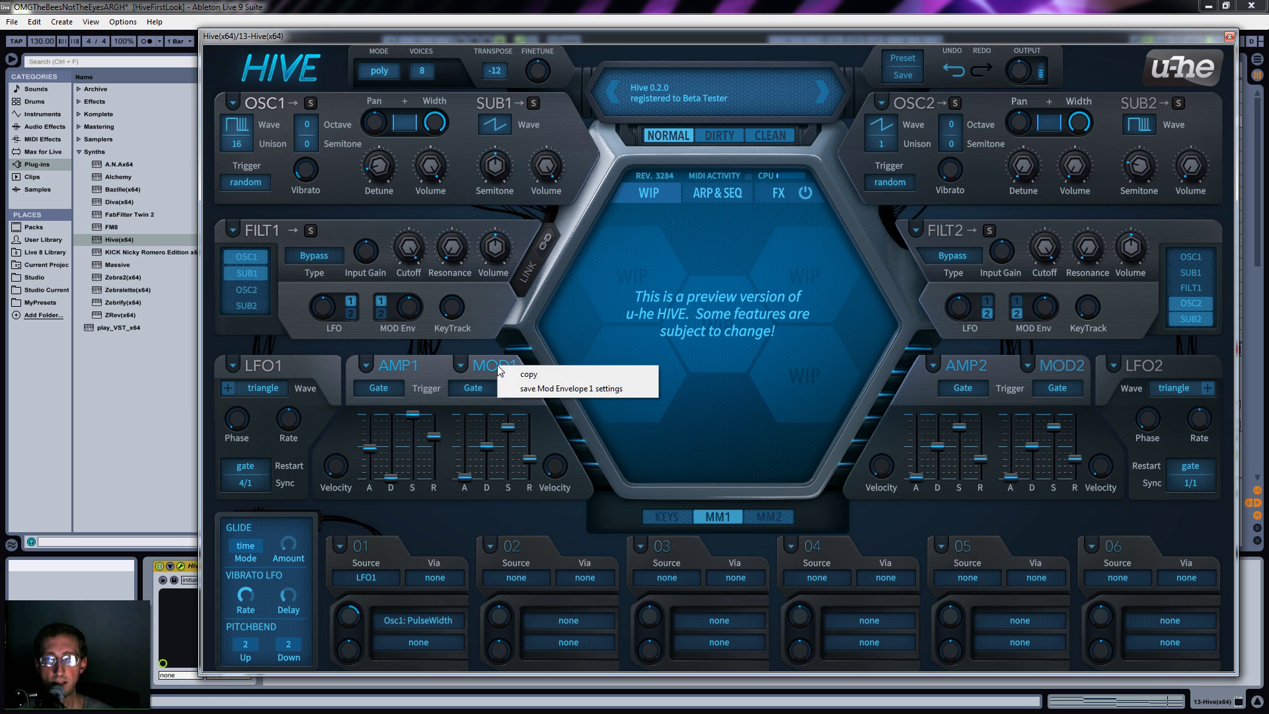
pyautogui.click(500, 364)
pyautogui.click(382, 313)
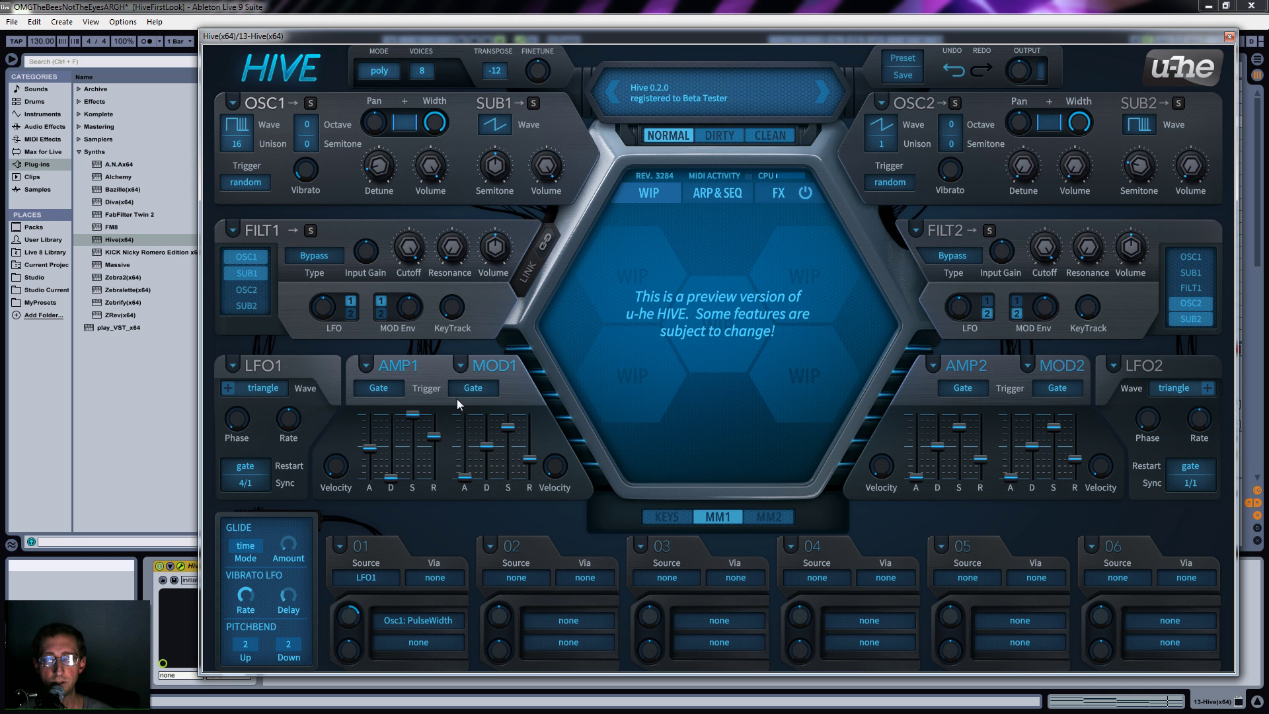
pyautogui.click(516, 578)
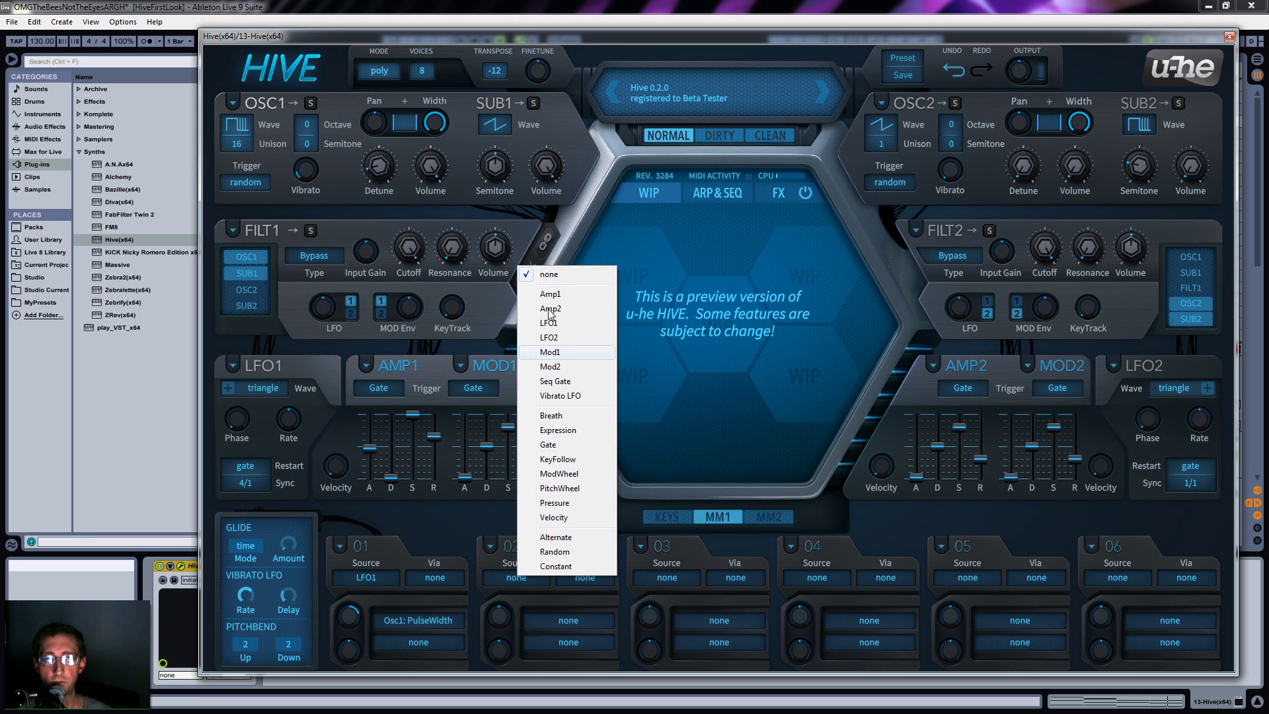
pyautogui.click(478, 513)
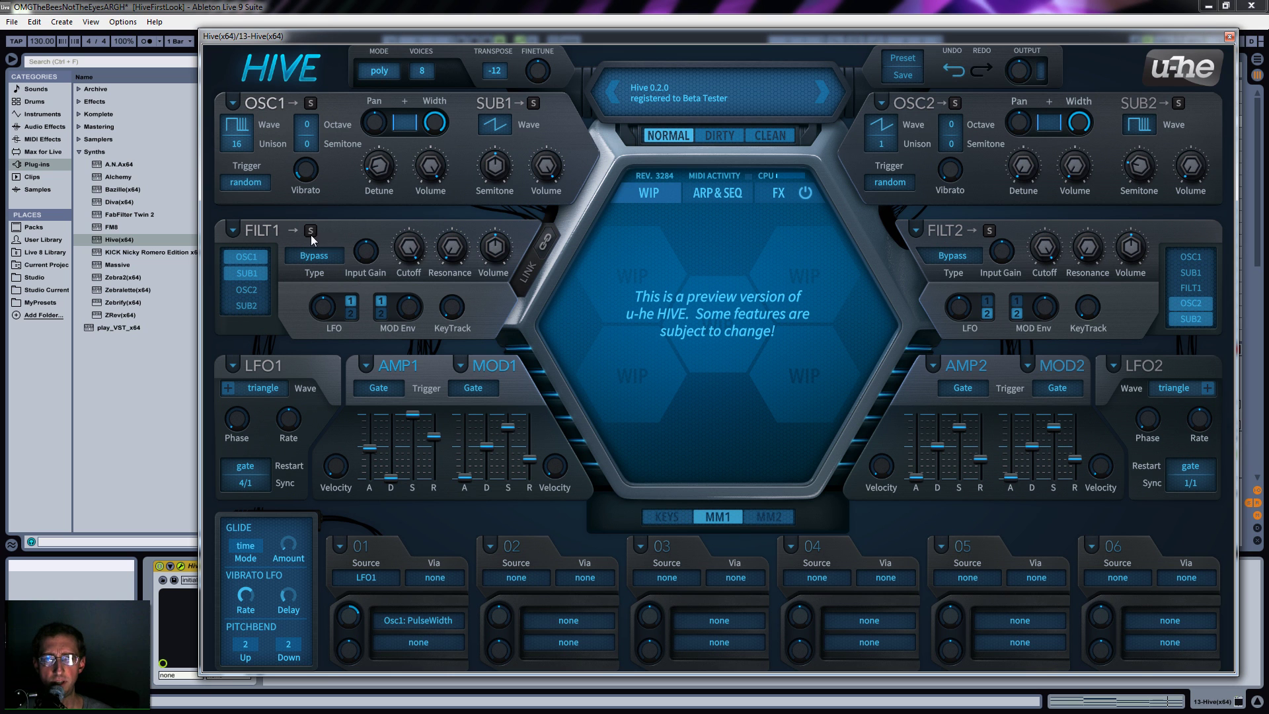
# Set filter 1's type to Lowpass 12 and try out its cutoff.
pyautogui.moveTo(408, 248); pyautogui.dragTo(323, 260)
pyautogui.click(324, 259)
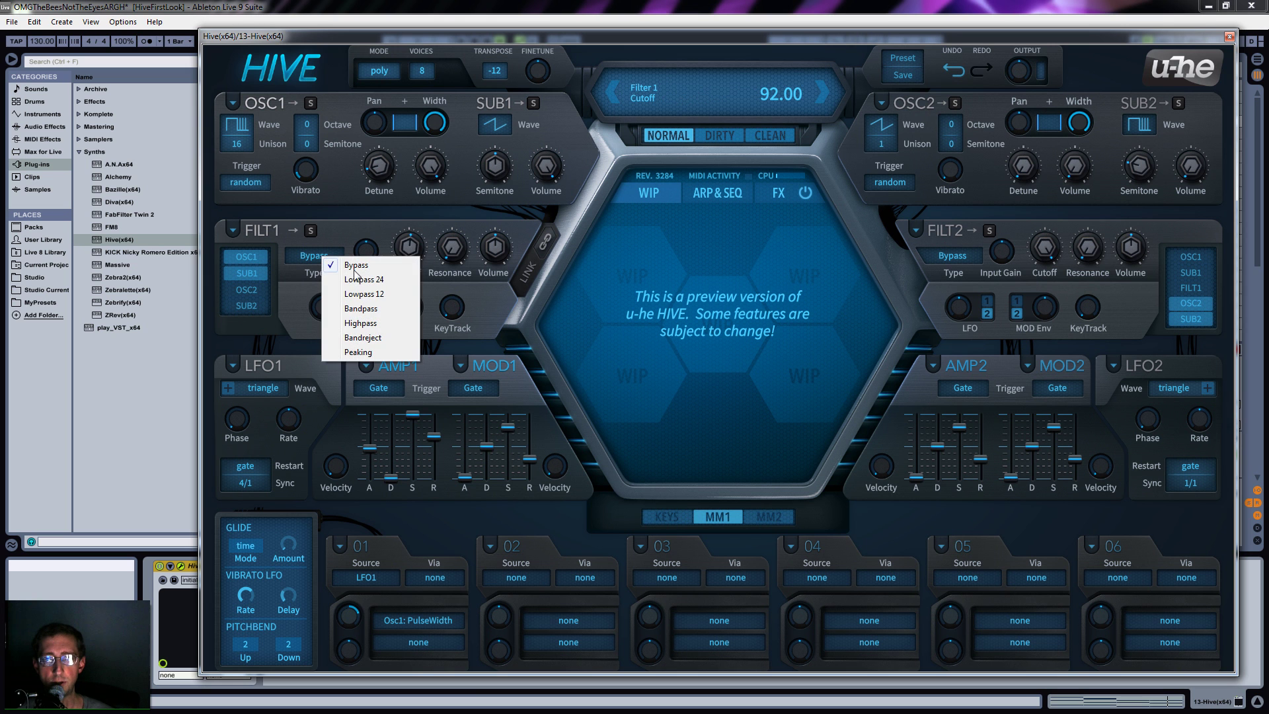
pyautogui.click(356, 294)
pyautogui.moveTo(411, 249); pyautogui.dragTo(404, 268)
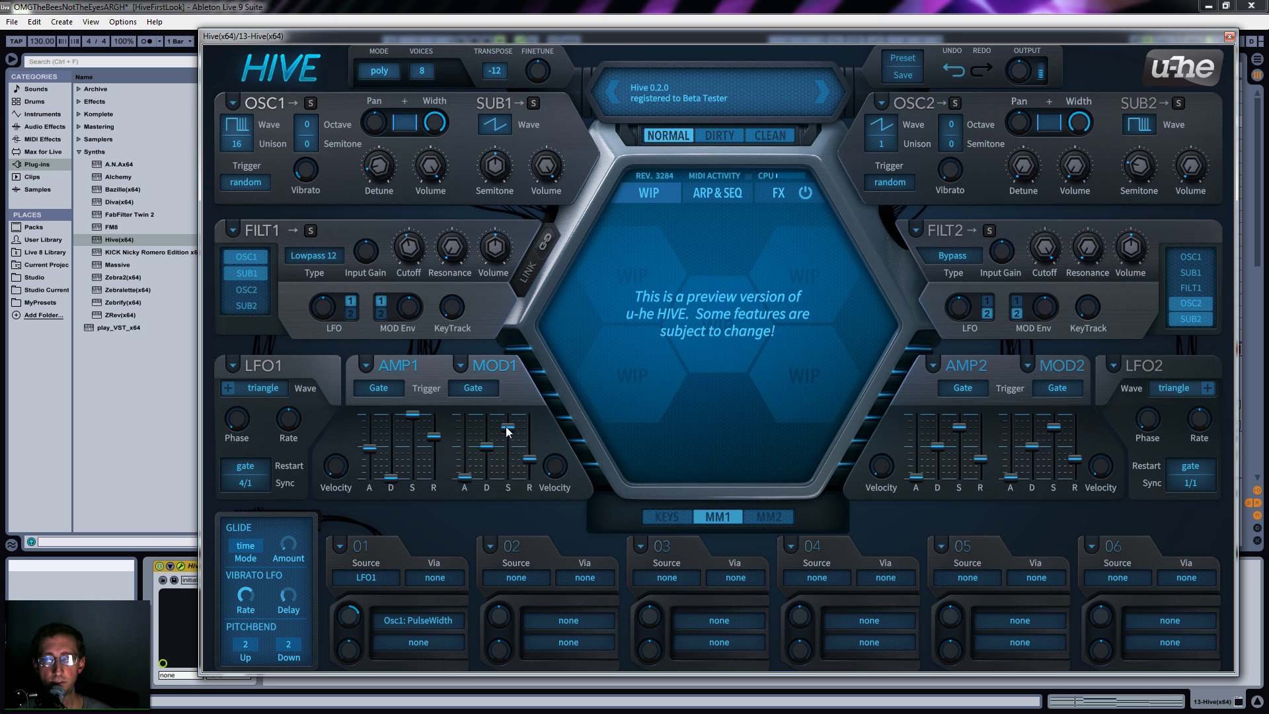
# Set Mod Envelope 1's decay to 0.00 and sustain to maximum, and raise its attack and release.
pyautogui.moveTo(466, 477); pyautogui.dragTo(483, 508)
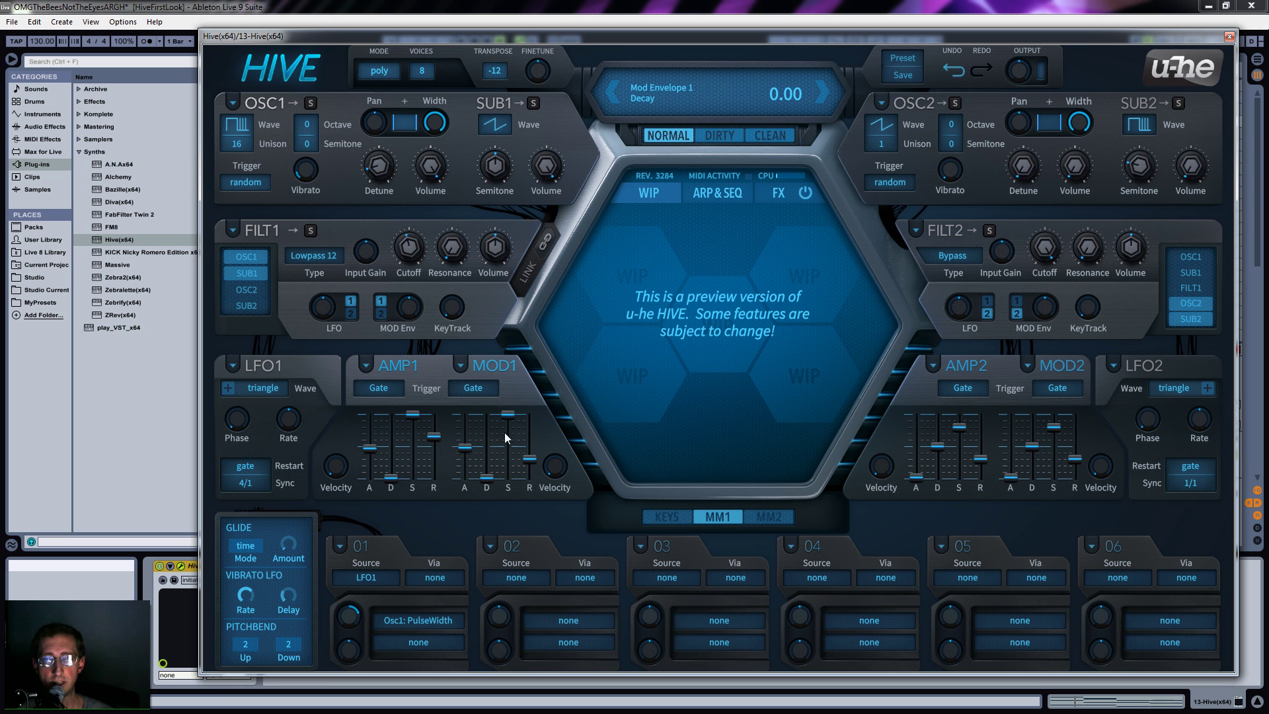
pyautogui.moveTo(529, 458); pyautogui.dragTo(528, 447)
# Adjust filter 1's cutoff and raise its mod envelope depth and key tracking.
pyautogui.moveTo(410, 248); pyautogui.dragTo(420, 263)
pyautogui.moveTo(410, 310); pyautogui.dragTo(465, 251)
pyautogui.moveTo(407, 316); pyautogui.dragTo(406, 315)
# Set Mod Envelope 1's attack to 72.00, lengthen its release, and slightly lengthen Amp Envelope 1's release.
pyautogui.moveTo(465, 447); pyautogui.dragTo(512, 423)
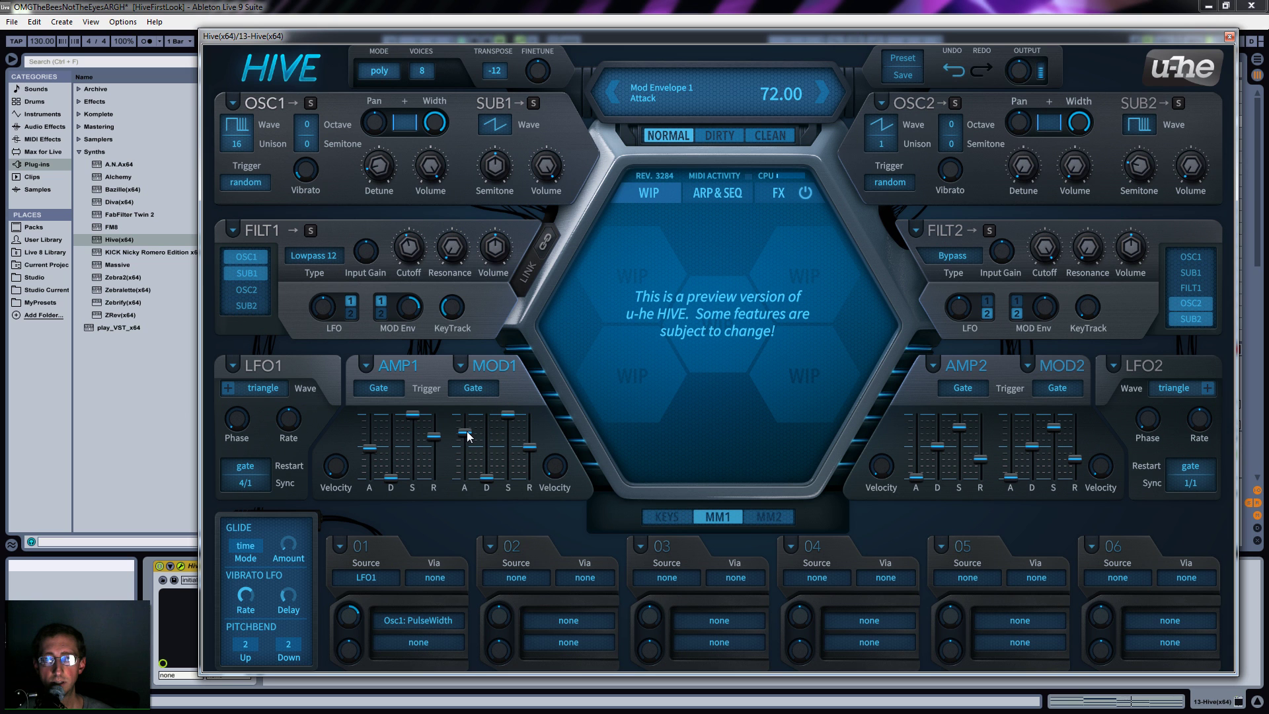
pyautogui.moveTo(530, 448); pyautogui.dragTo(533, 428)
pyautogui.moveTo(429, 435); pyautogui.dragTo(430, 432)
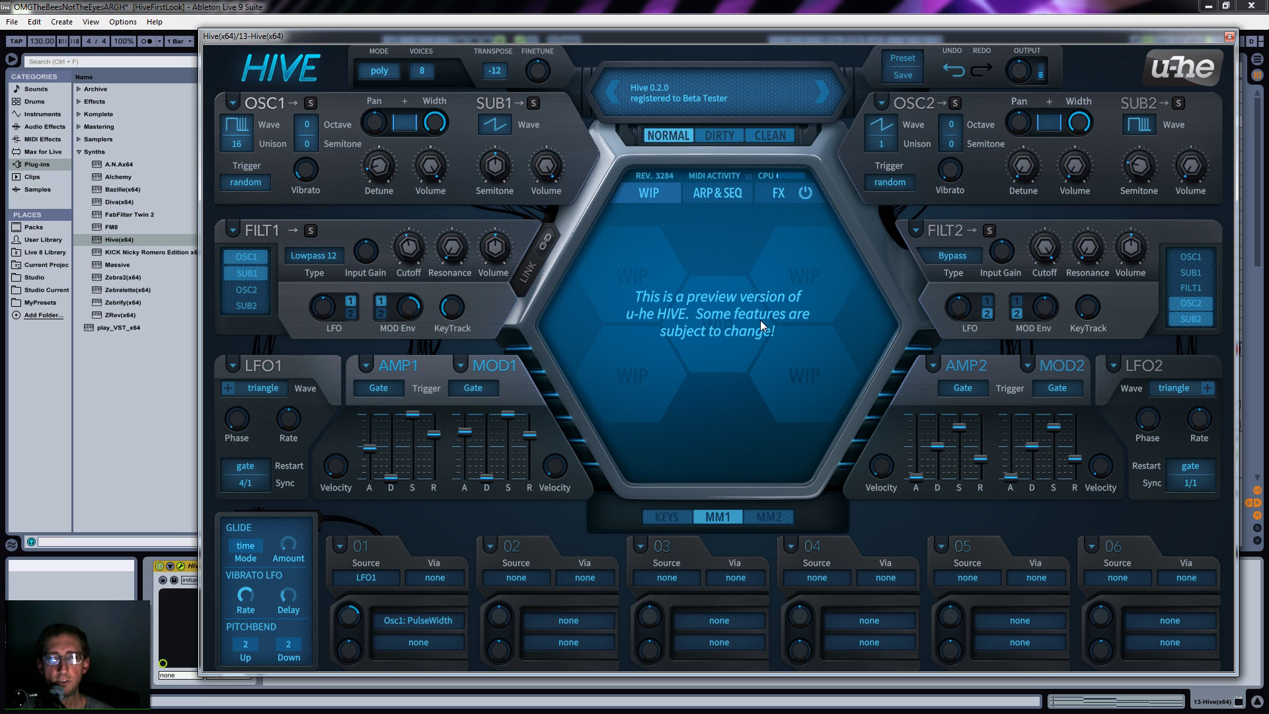
# Show the effects page, move Reverb between Phaser and EQ in the chain, and set the reverb mix to 54.00.
pyautogui.click(776, 192)
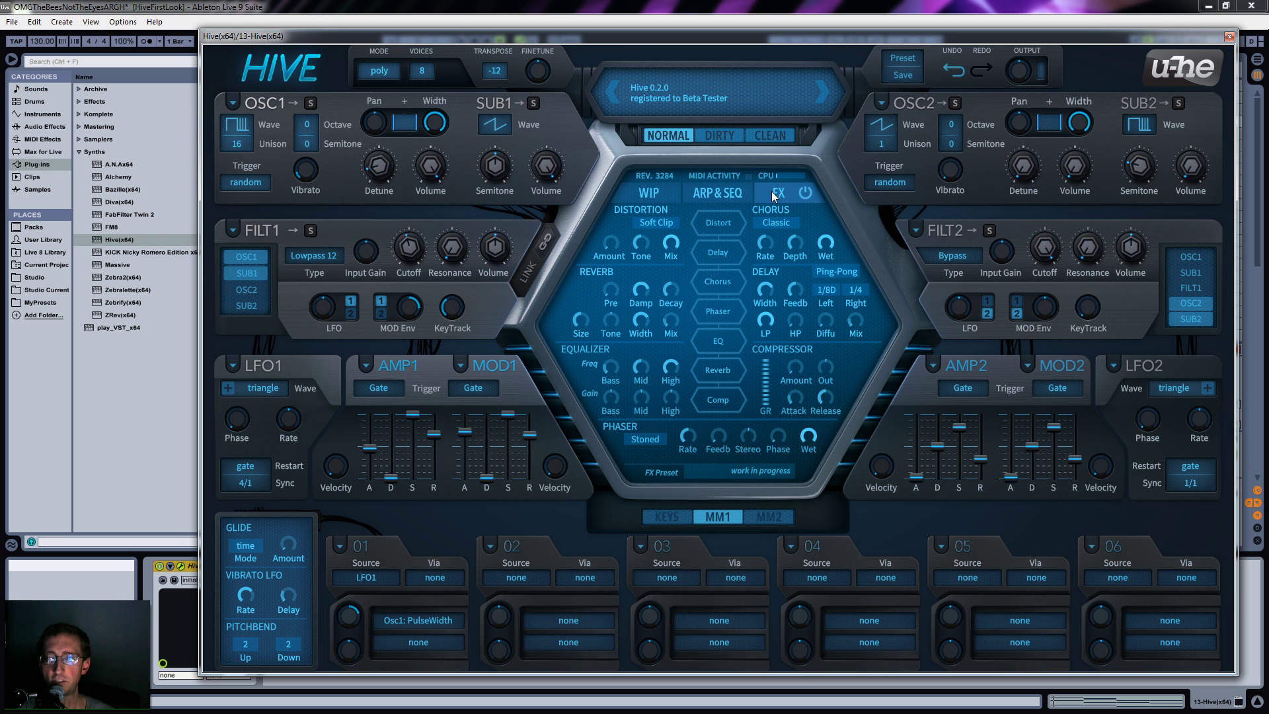
pyautogui.moveTo(722, 374); pyautogui.dragTo(723, 309)
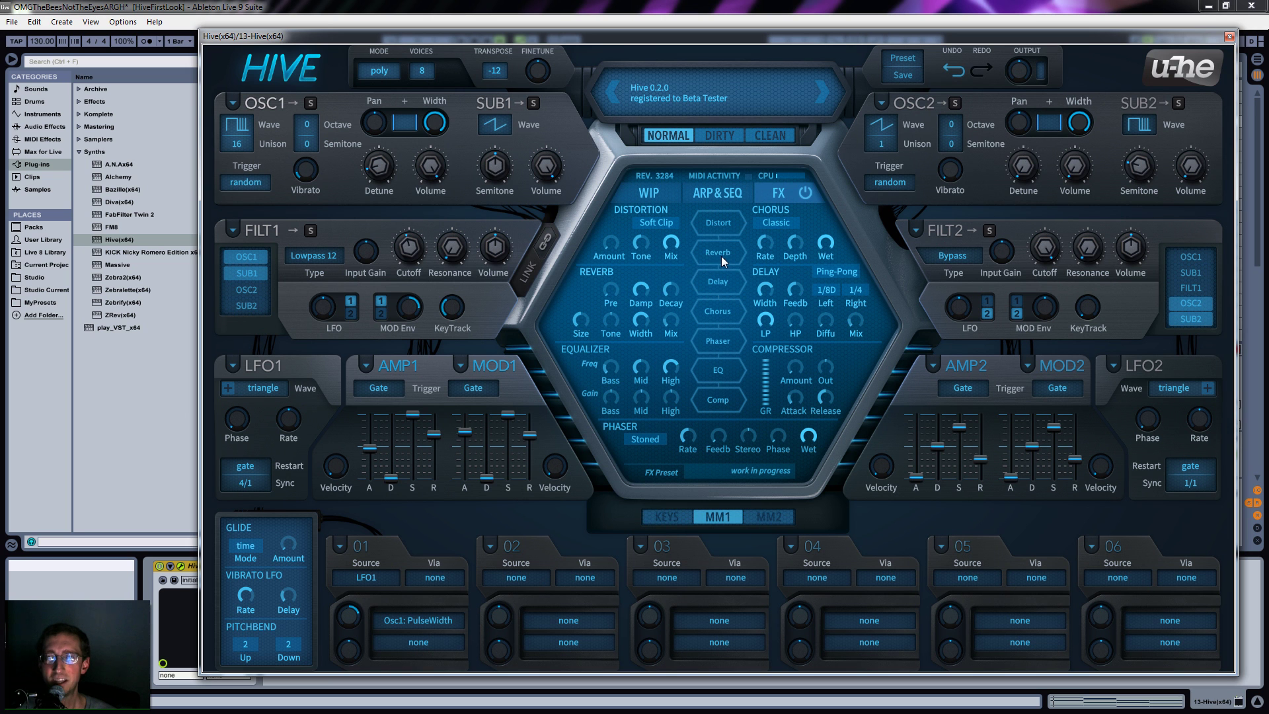
pyautogui.moveTo(726, 221); pyautogui.dragTo(683, 264)
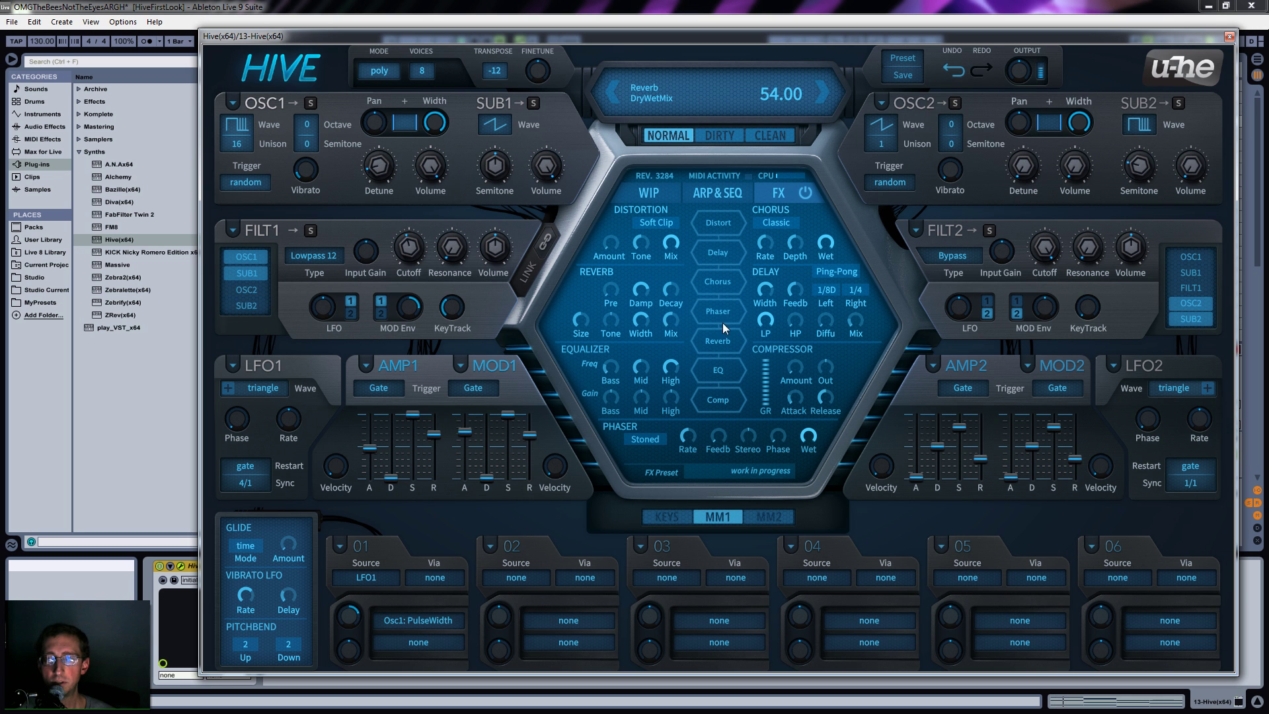
# Turn on Reverb and the compressor, and adjust the reverb's decay and width.
pyautogui.click(721, 340)
pyautogui.moveTo(672, 294); pyautogui.dragTo(679, 279)
pyautogui.moveTo(636, 327); pyautogui.dragTo(669, 332)
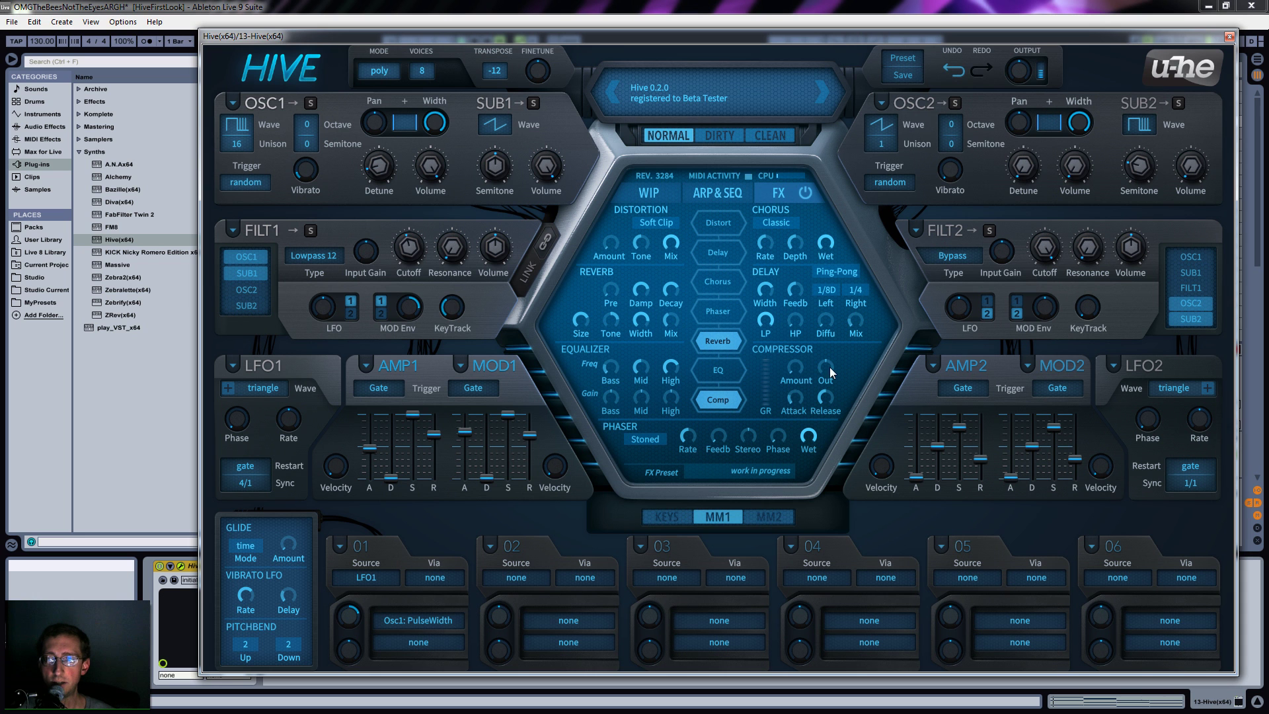
# Raise the compressor amount and adjust the main output level to about 60.
pyautogui.moveTo(795, 367); pyautogui.dragTo(814, 324)
pyautogui.moveTo(1008, 78); pyautogui.dragTo(1013, 83)
pyautogui.moveTo(787, 370); pyautogui.dragTo(804, 357)
pyautogui.moveTo(1018, 79); pyautogui.dragTo(1016, 90)
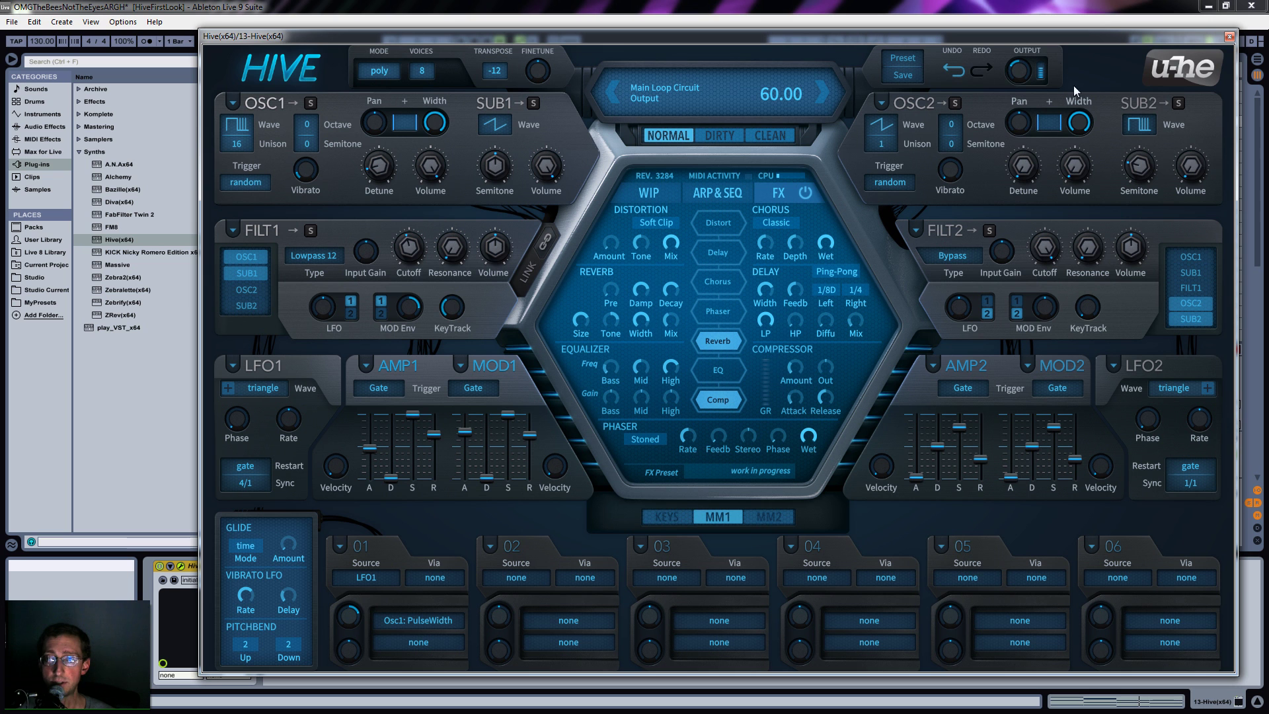
pyautogui.moveTo(1023, 72)
pyautogui.mouseDown()
pyautogui.moveTo(1021, 84)
pyautogui.moveTo(1022, 64)
pyautogui.mouseUp()
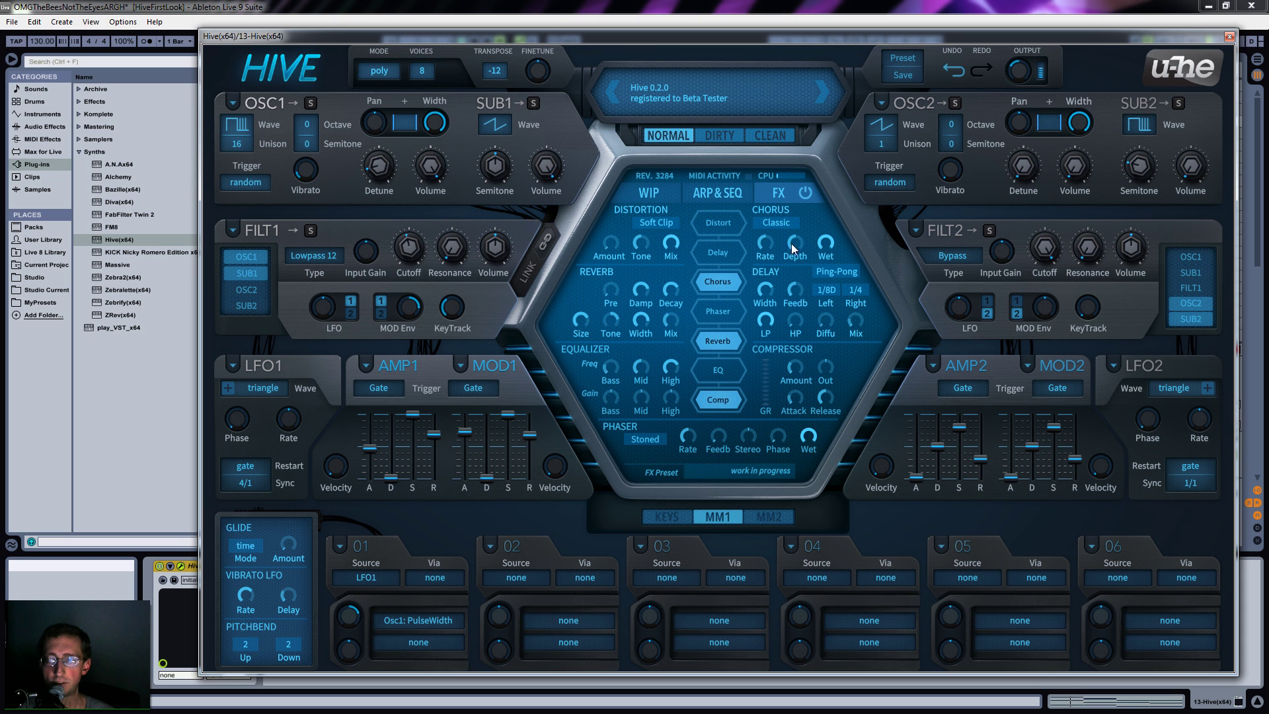
# Turn on Chorus, set its rate to 23.50, and adjust its depth and wet level.
pyautogui.moveTo(795, 240); pyautogui.dragTo(755, 284)
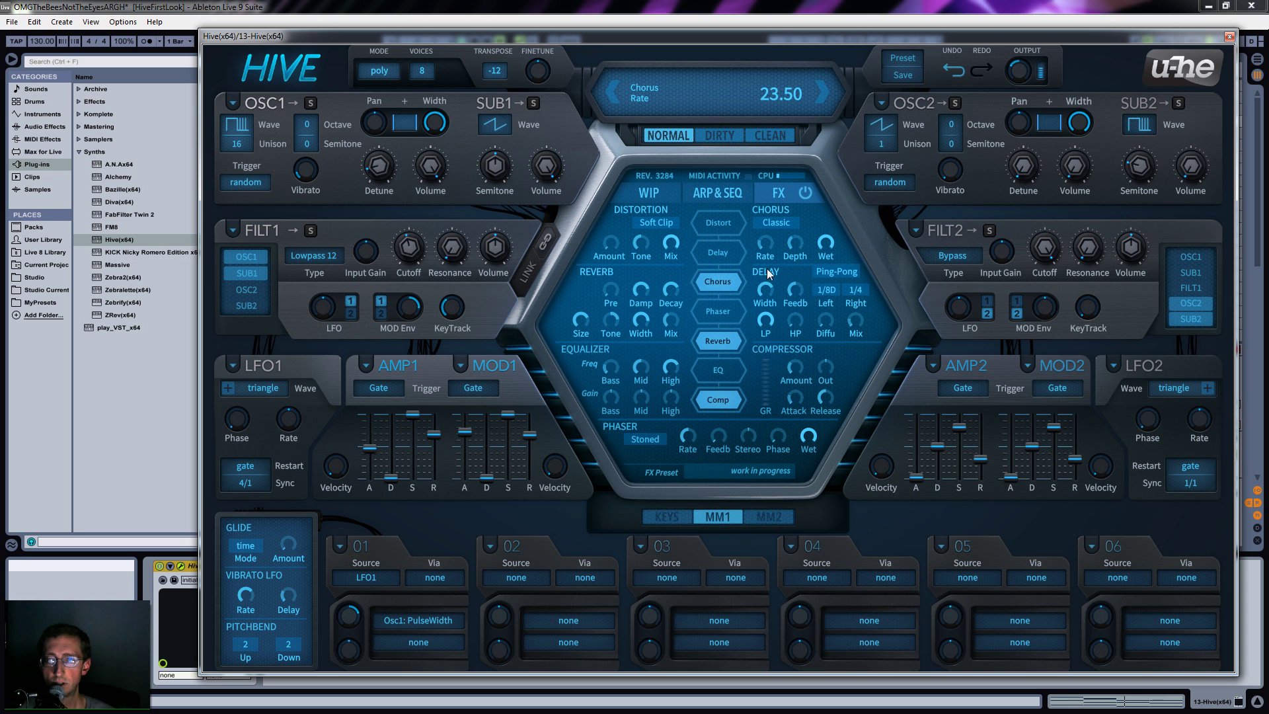
pyautogui.moveTo(793, 245); pyautogui.dragTo(823, 253)
pyautogui.click(823, 240)
# Turn on Distortion, raise its amount to about 15, and review the distortion types while keeping Soft Clip.
pyautogui.click(702, 229)
pyautogui.moveTo(611, 245); pyautogui.dragTo(619, 195)
pyautogui.click(665, 222)
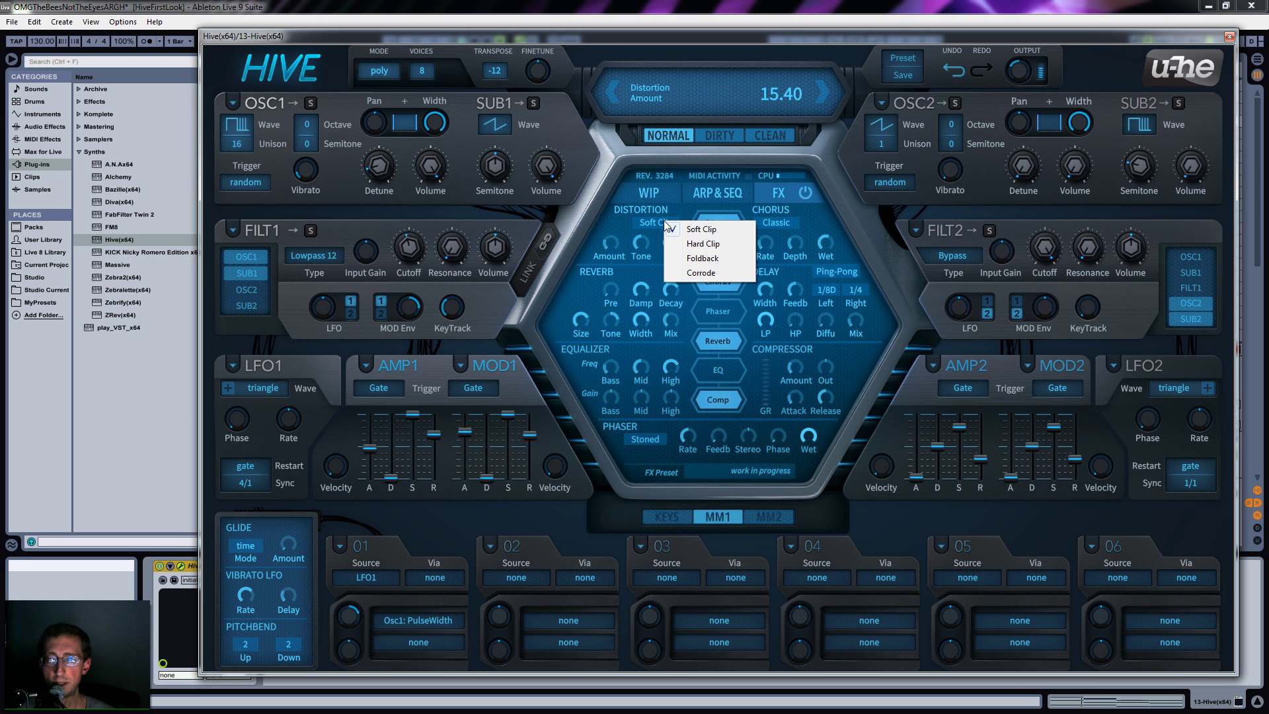
pyautogui.click(615, 241)
pyautogui.moveTo(610, 244); pyautogui.dragTo(610, 248)
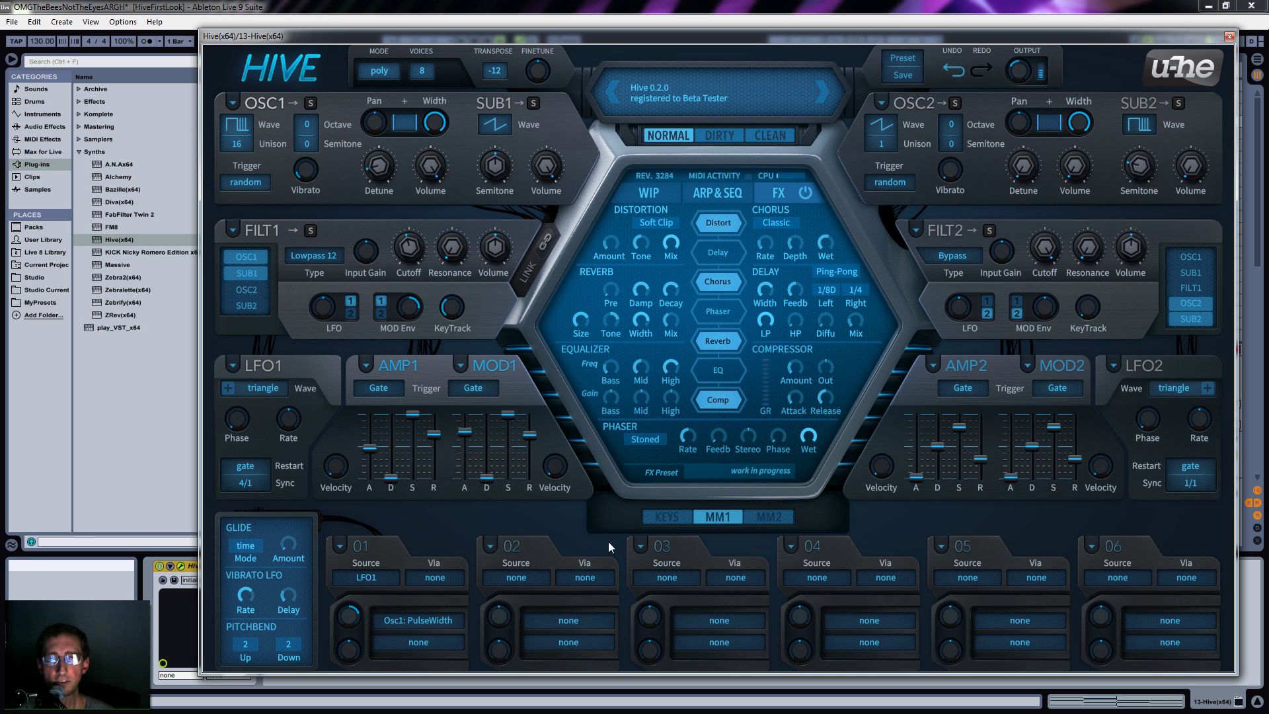
# Review LFO1's waveforms while keeping triangle, and set its restart mode to sync.
pyautogui.click(263, 390)
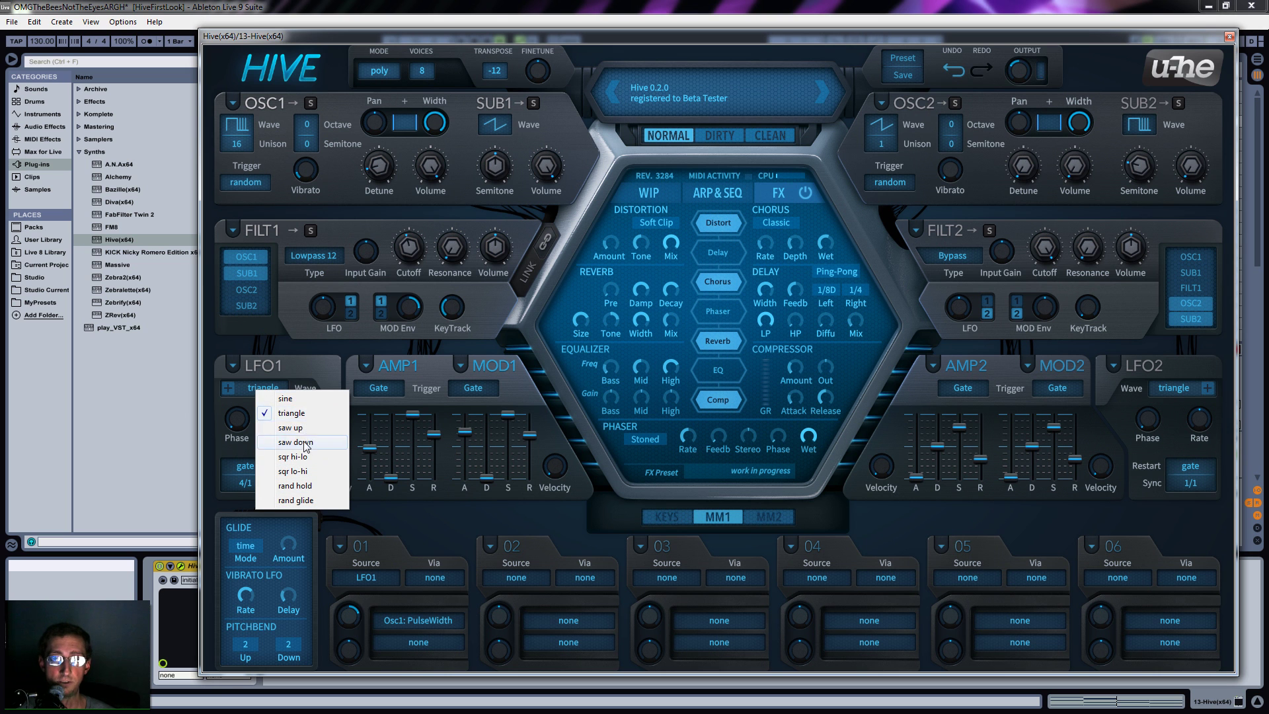
pyautogui.click(293, 363)
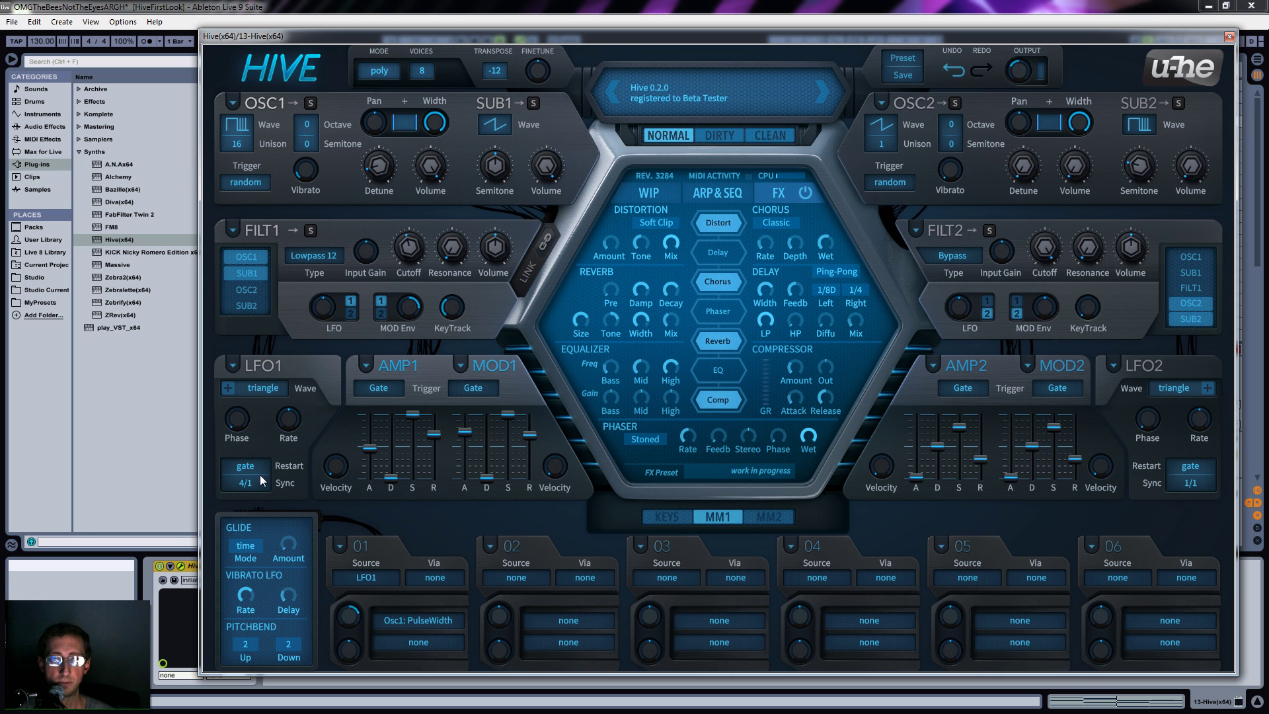
pyautogui.click(253, 464)
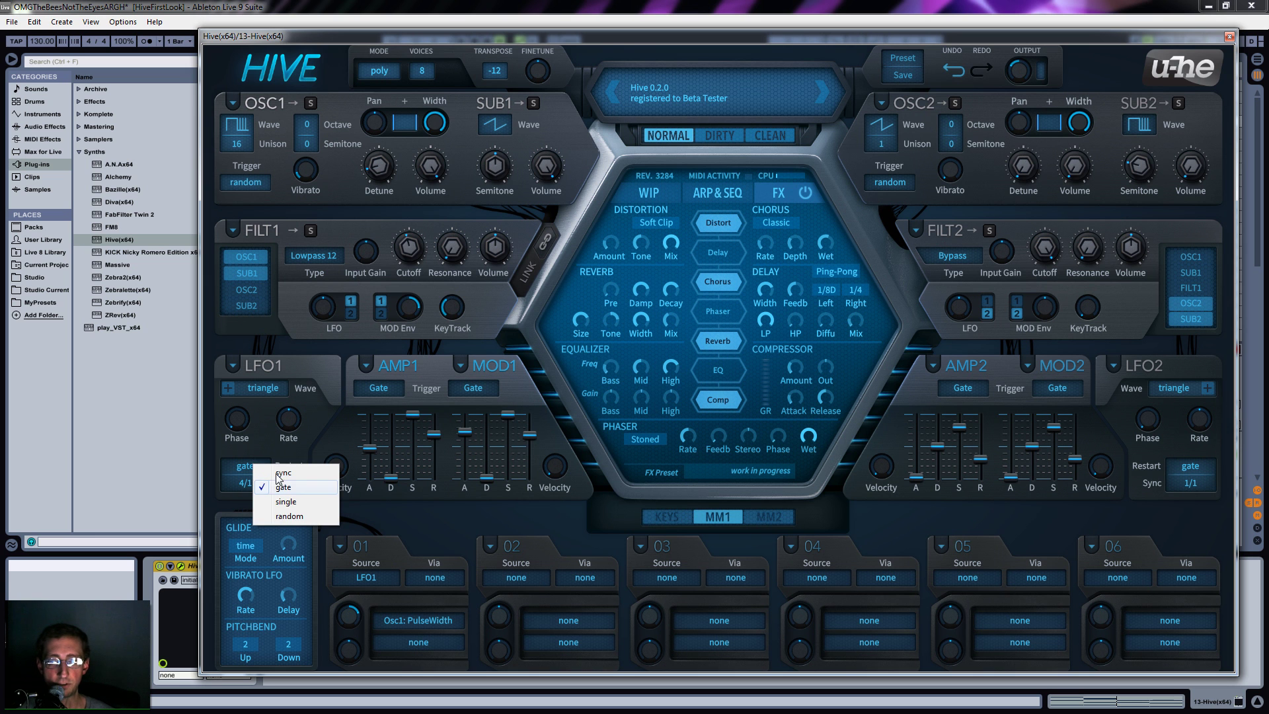
pyautogui.click(262, 450)
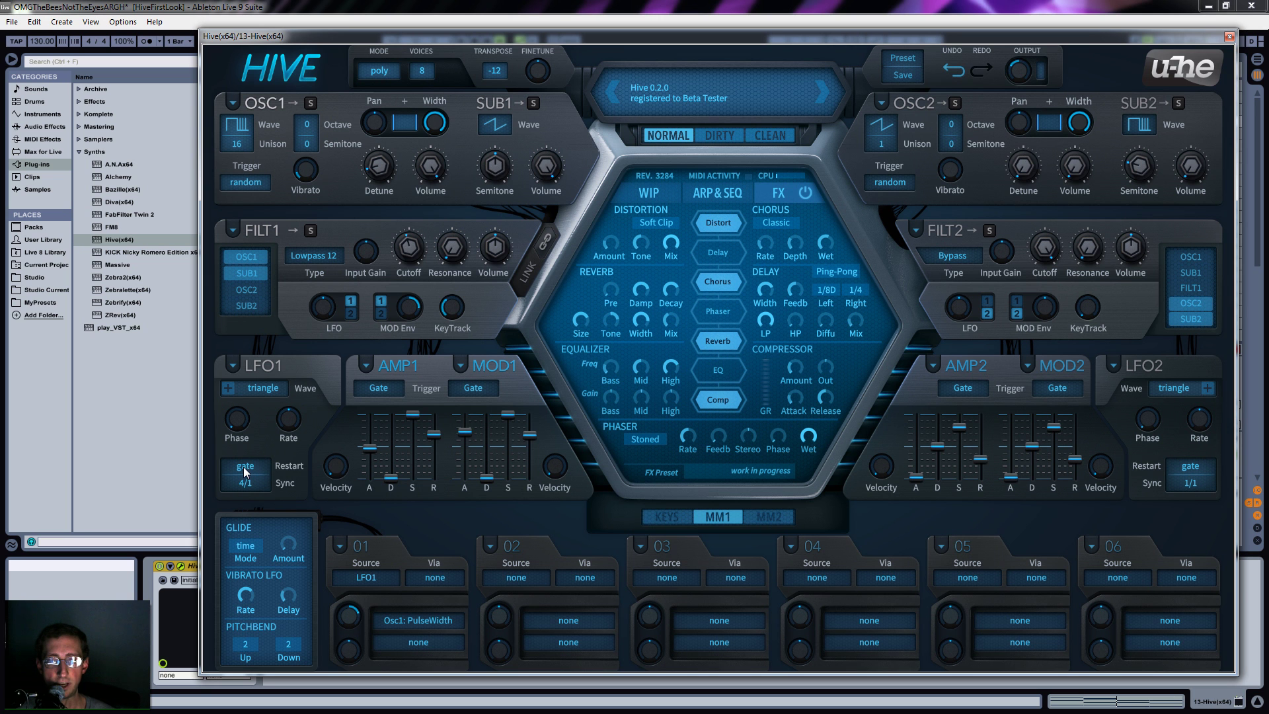
pyautogui.click(248, 471)
pyautogui.click(264, 474)
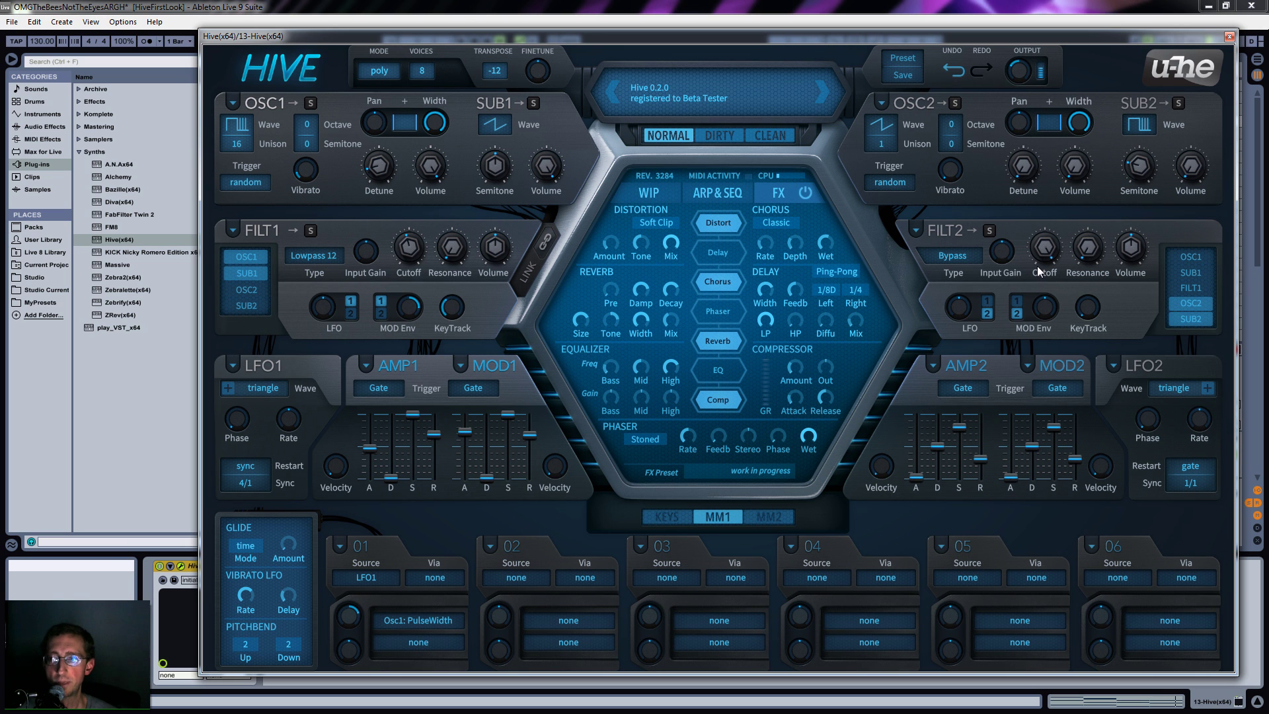
# Set modulation slot 02's source to Mod2 and place an active Phaser at the end of the effects chain.
pyautogui.click(523, 577)
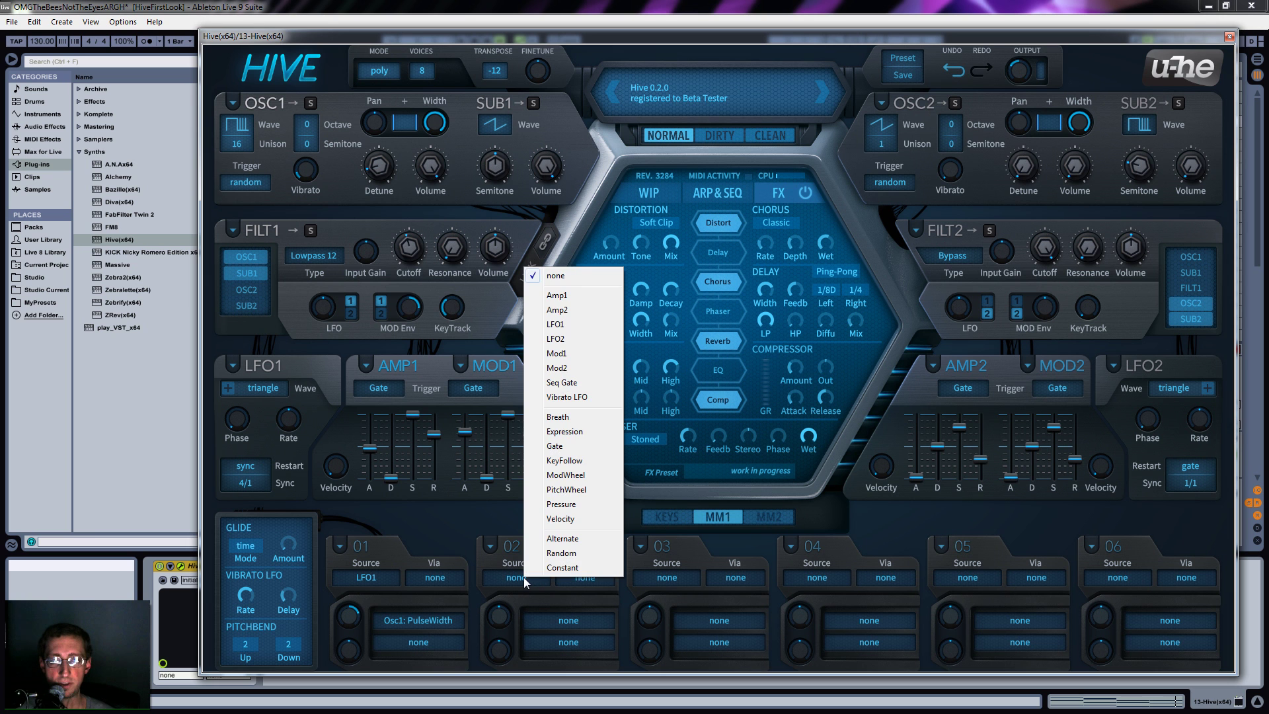
pyautogui.click(565, 368)
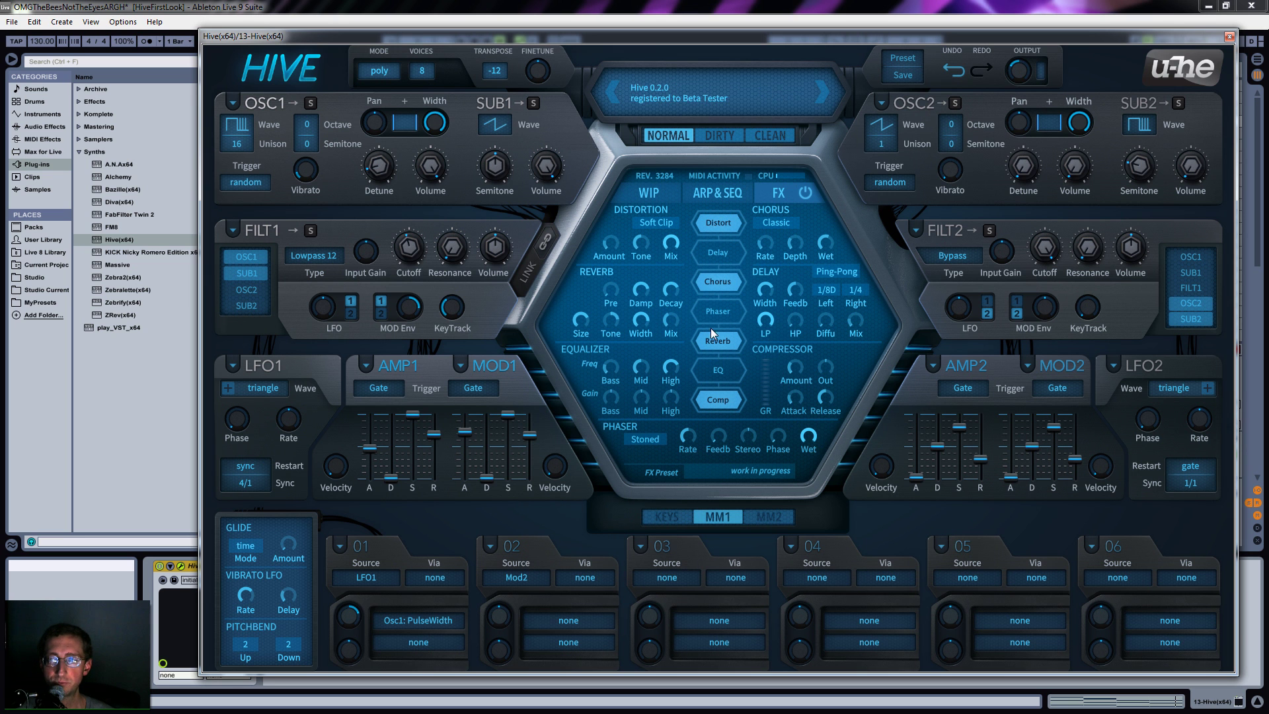
pyautogui.moveTo(718, 316); pyautogui.dragTo(716, 400)
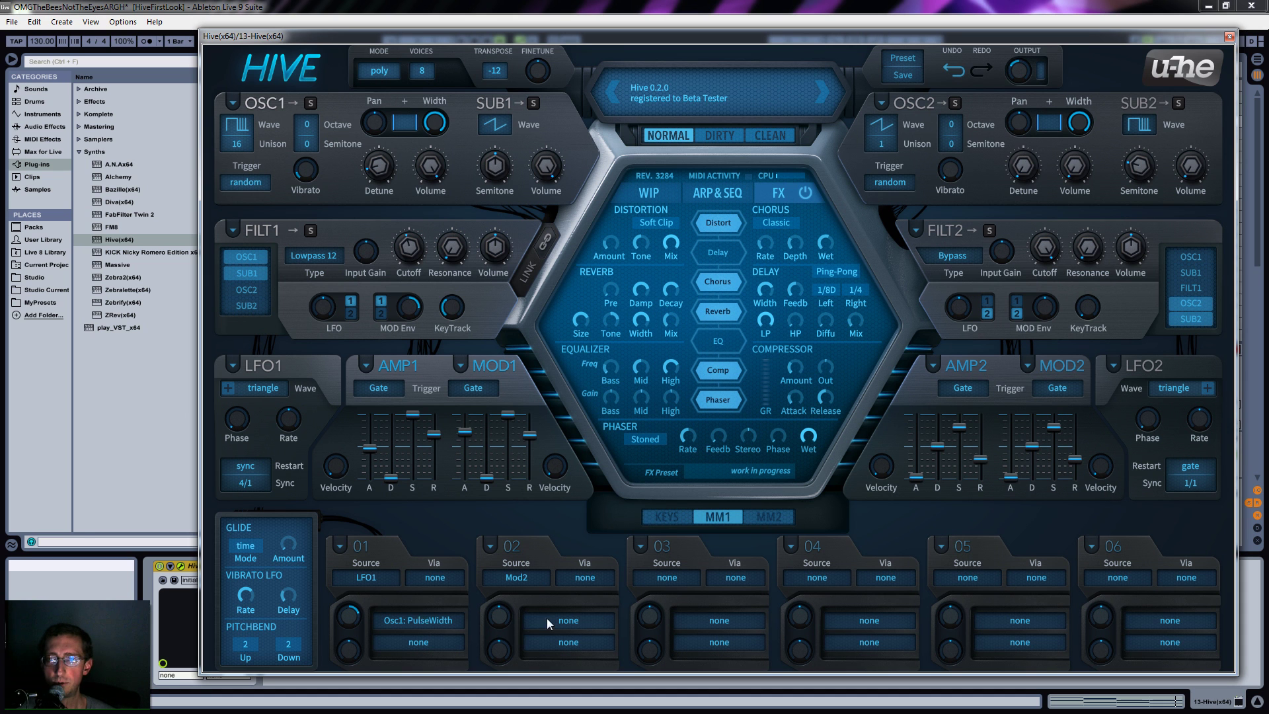
# Raise slot 02's first depth, lower the phaser's wet level, and assign the slot's first target to Phaser: Wet.
pyautogui.moveTo(509, 613)
pyautogui.mouseDown()
pyautogui.moveTo(517, 566)
pyautogui.moveTo(513, 590)
pyautogui.mouseUp()
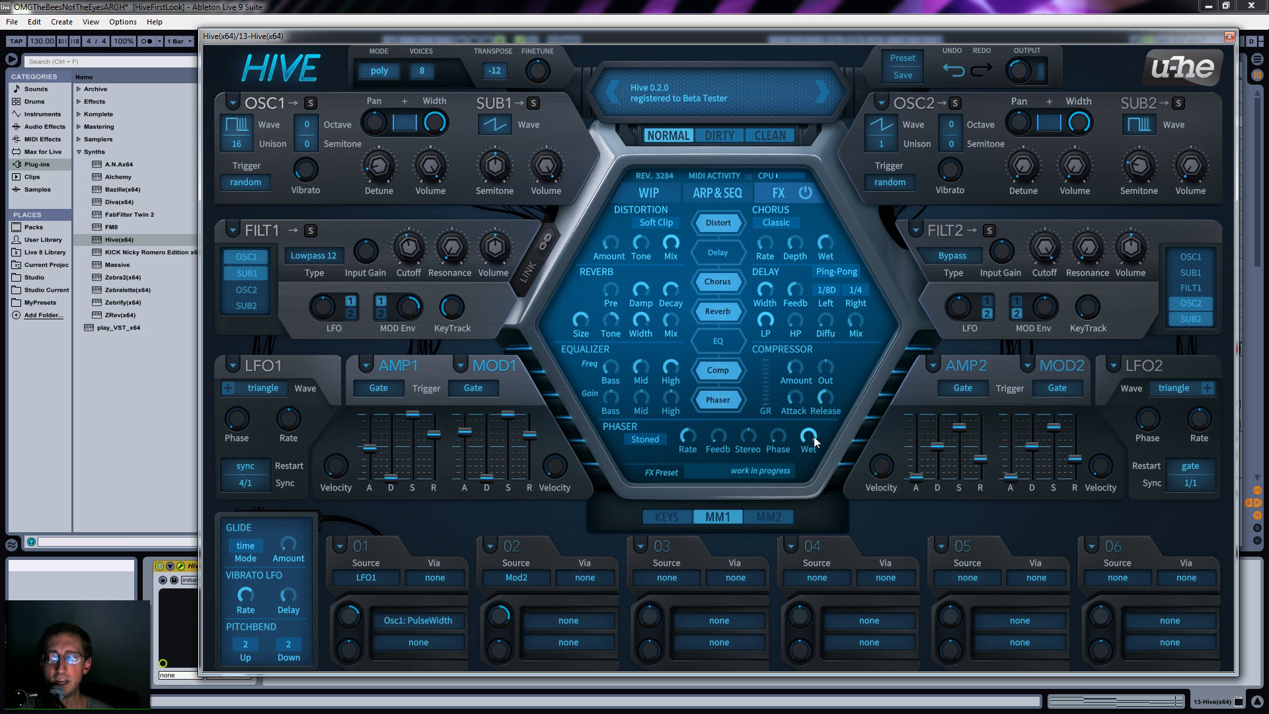
pyautogui.moveTo(808, 472); pyautogui.dragTo(812, 621)
pyautogui.moveTo(580, 618); pyautogui.dragTo(811, 443)
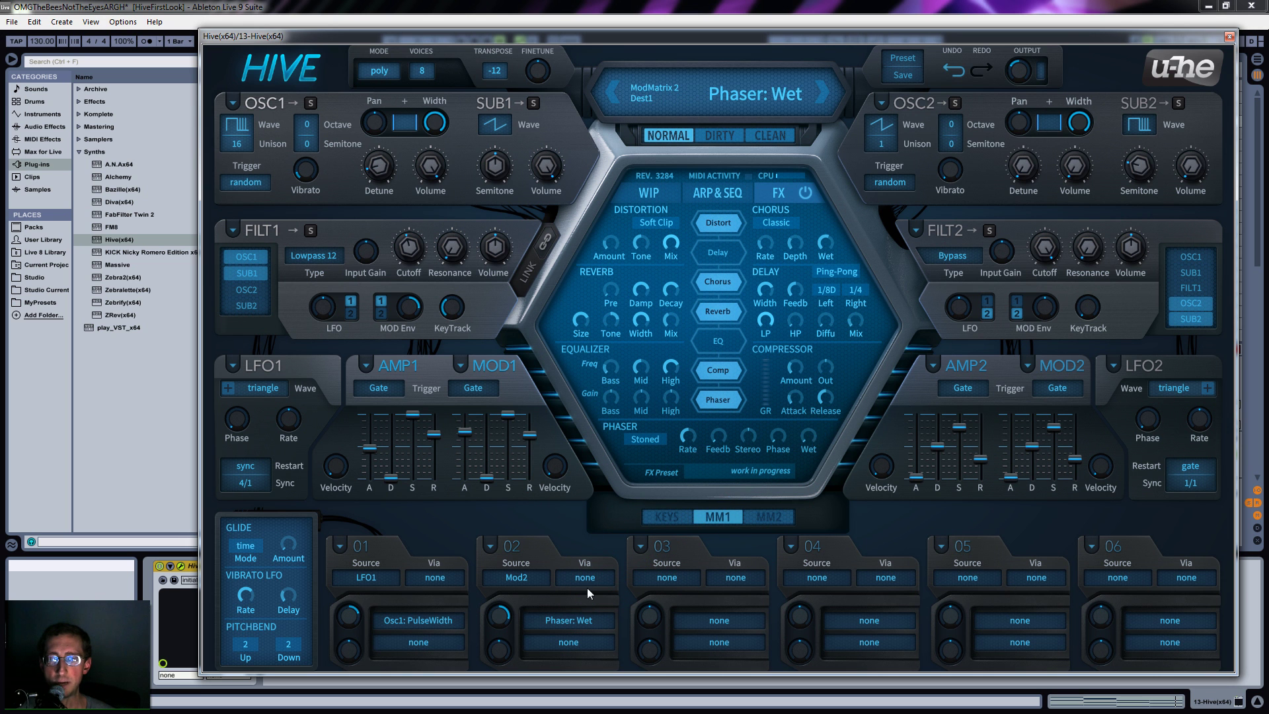
# Raise Mod Envelope 2's attack and sustain, adjust its release, and increase the phaser's stereo amount.
pyautogui.moveTo(1010, 488); pyautogui.dragTo(1055, 414)
pyautogui.moveTo(1073, 456); pyautogui.dragTo(1026, 508)
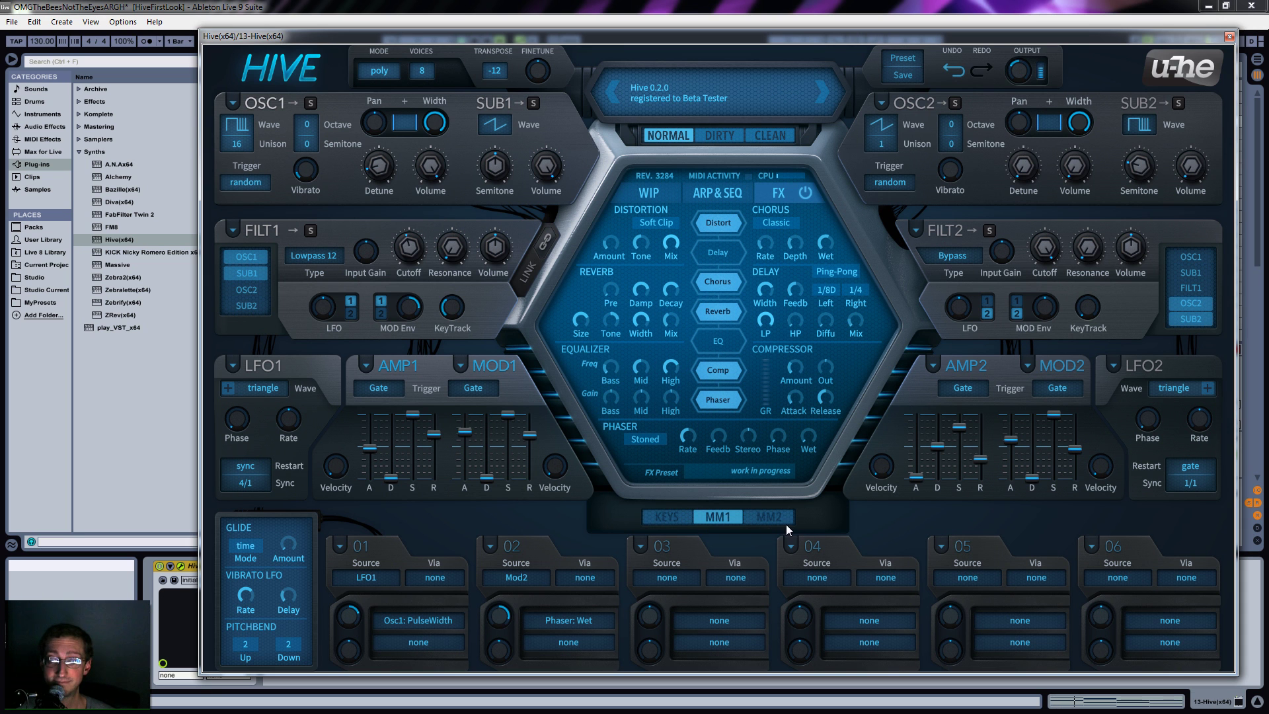
pyautogui.moveTo(755, 444); pyautogui.dragTo(770, 356)
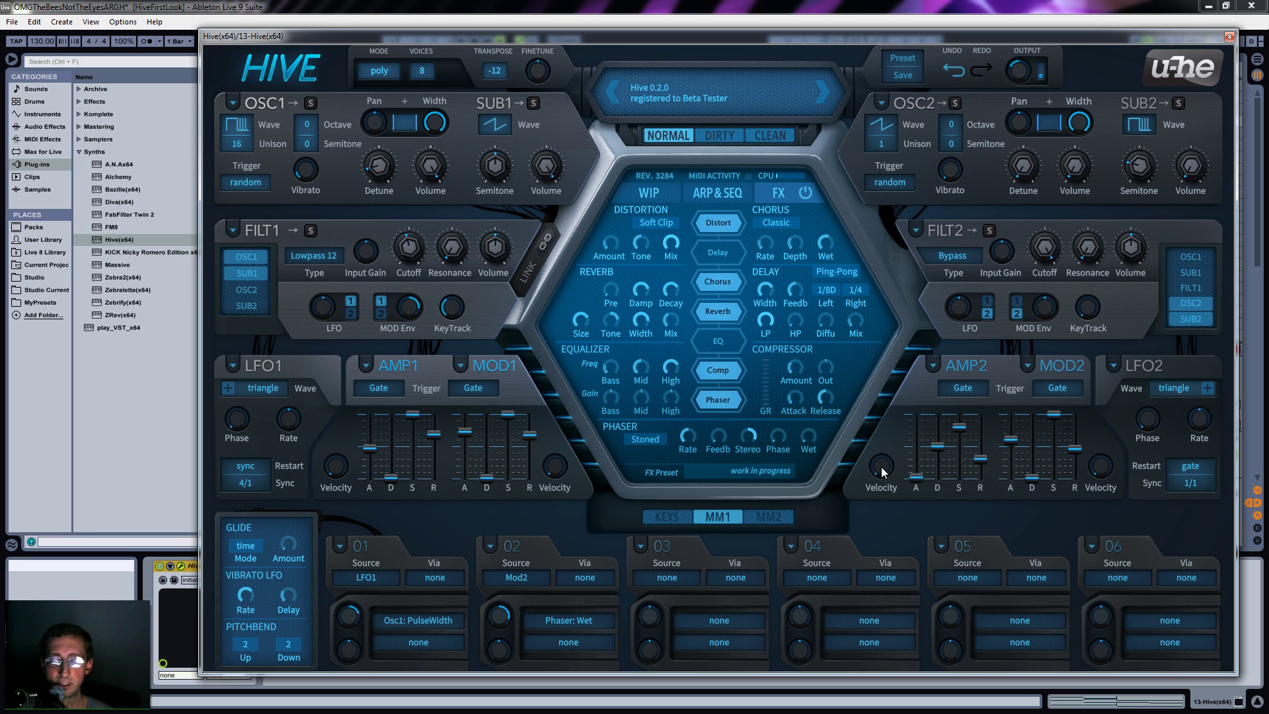
# Try slot 02's Phaser: Wet depth at 100.00 with more phaser feedback, settle on a depth of 54.00, and lower the feedback.
pyautogui.doubleClick(499, 616)
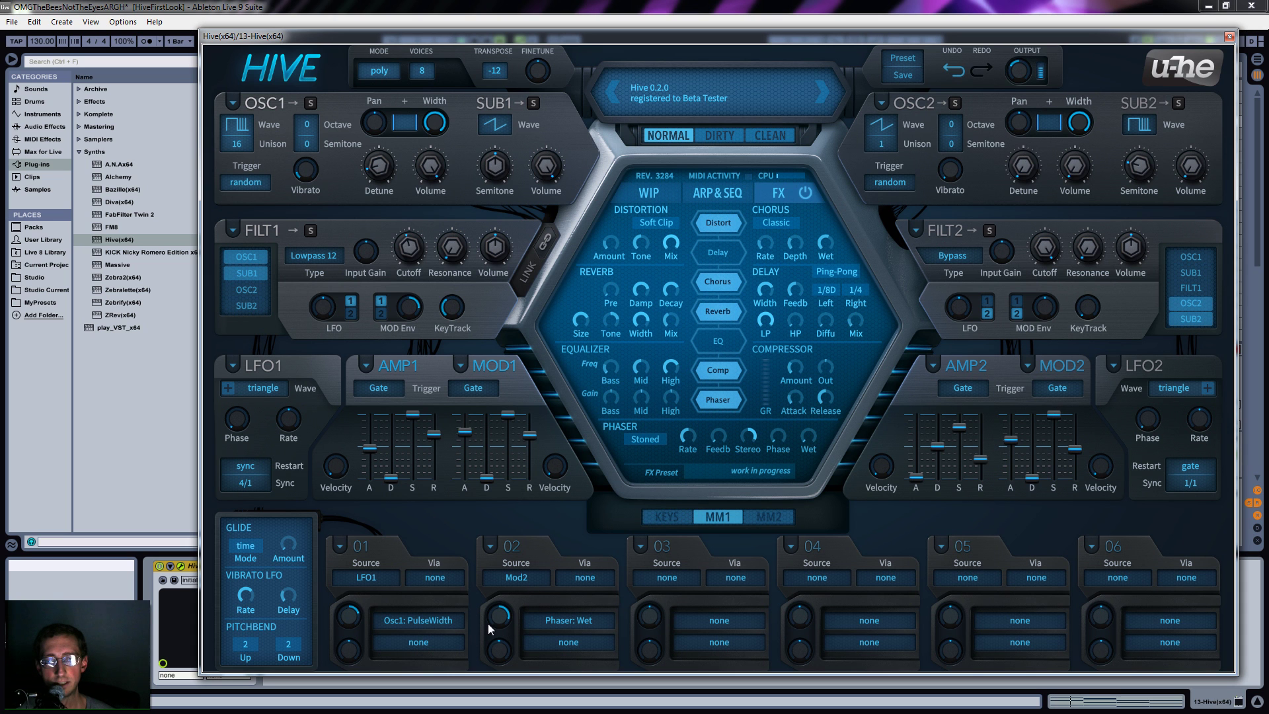
pyautogui.moveTo(488, 624); pyautogui.dragTo(517, 503)
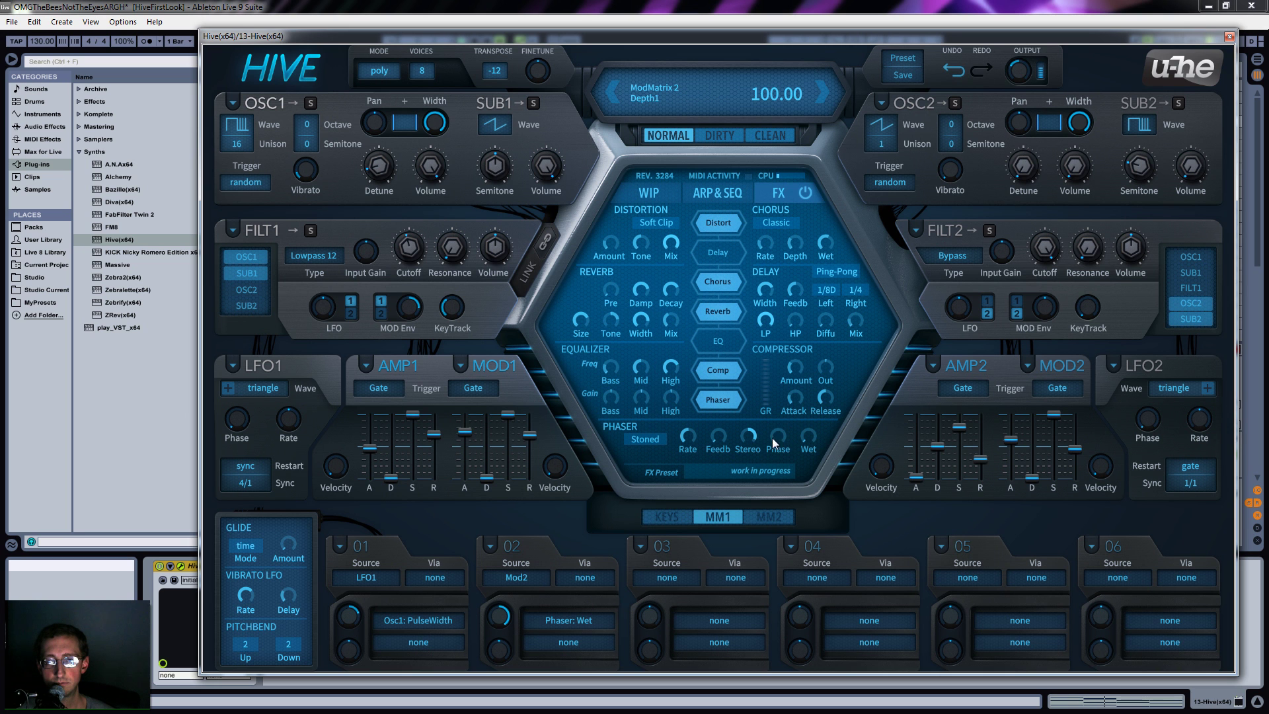
pyautogui.moveTo(717, 433)
pyautogui.mouseDown()
pyautogui.moveTo(724, 336)
pyautogui.moveTo(719, 424)
pyautogui.mouseUp()
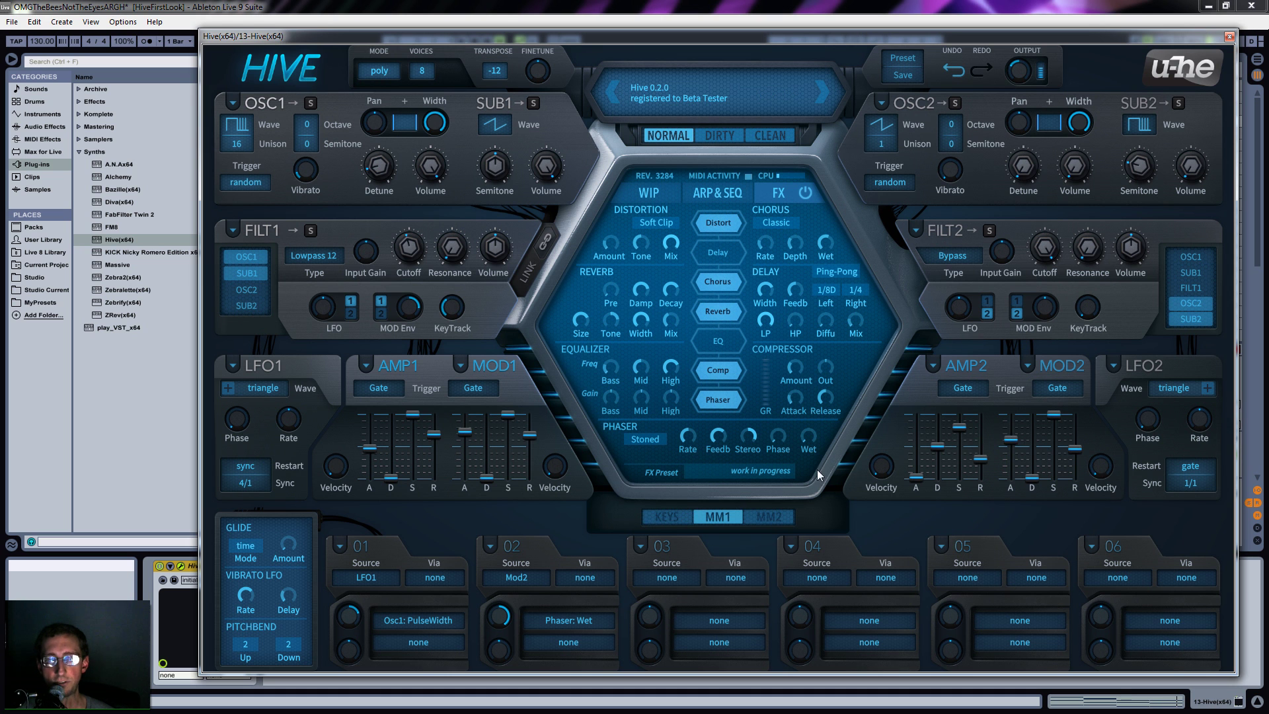
pyautogui.moveTo(501, 619); pyautogui.dragTo(495, 635)
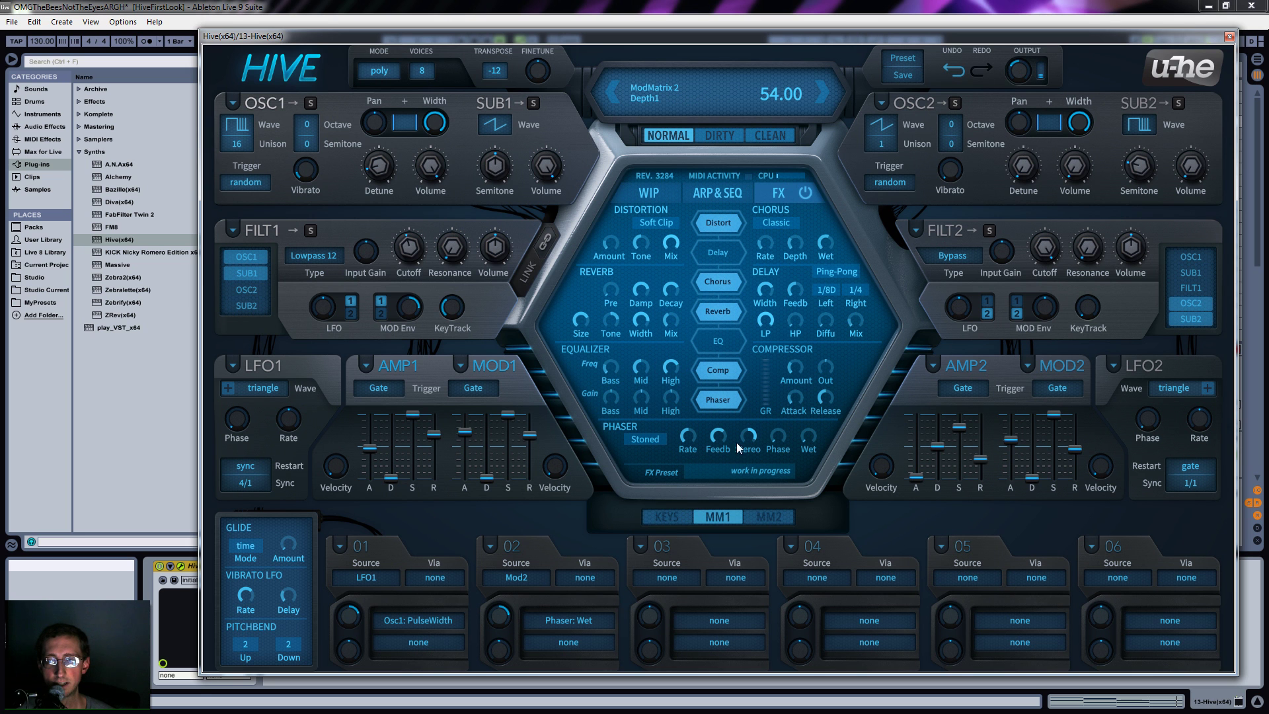
pyautogui.moveTo(719, 442); pyautogui.dragTo(696, 525)
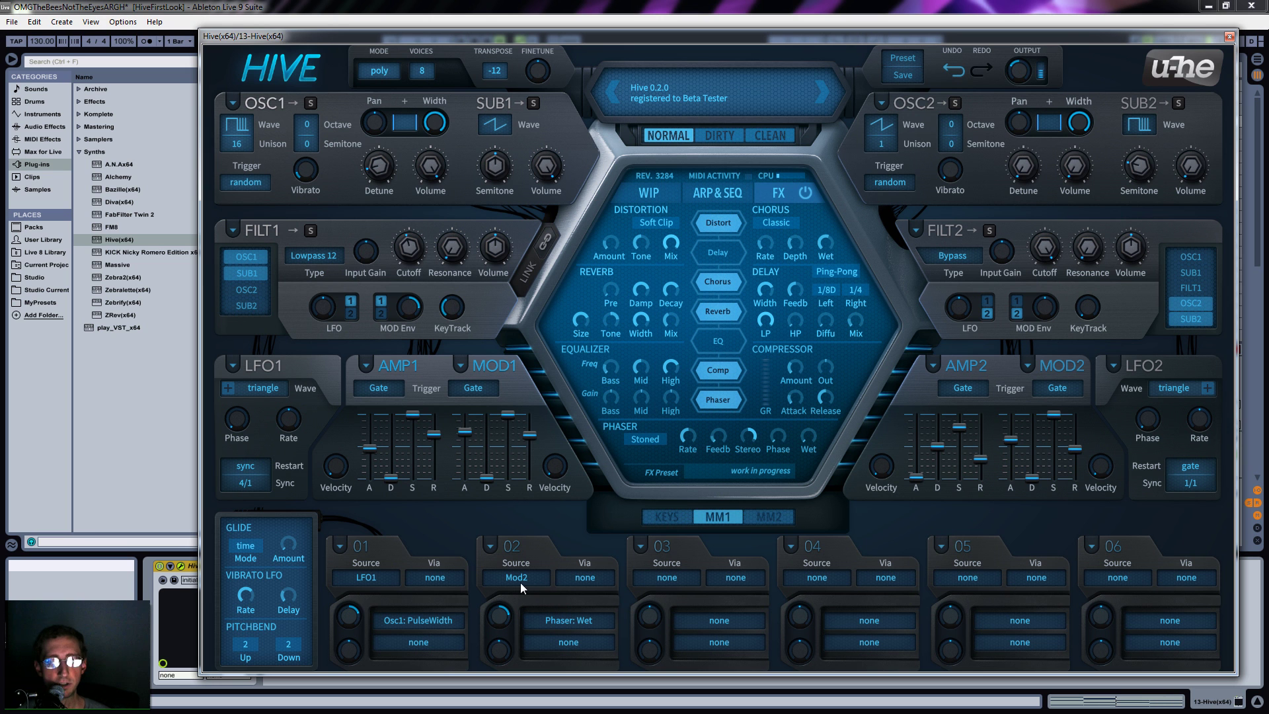
# Set slot 02's via source to ModWheel and raise the phaser feedback to 81.50.
pyautogui.click(583, 579)
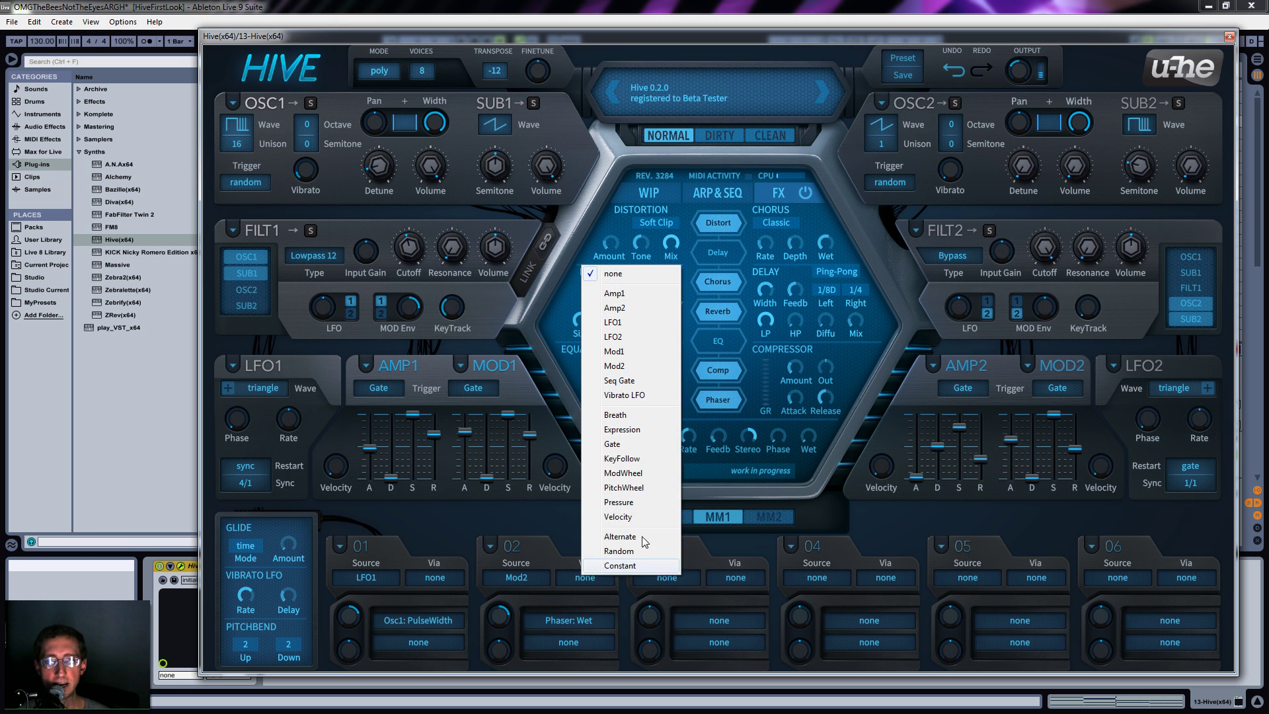
pyautogui.click(621, 473)
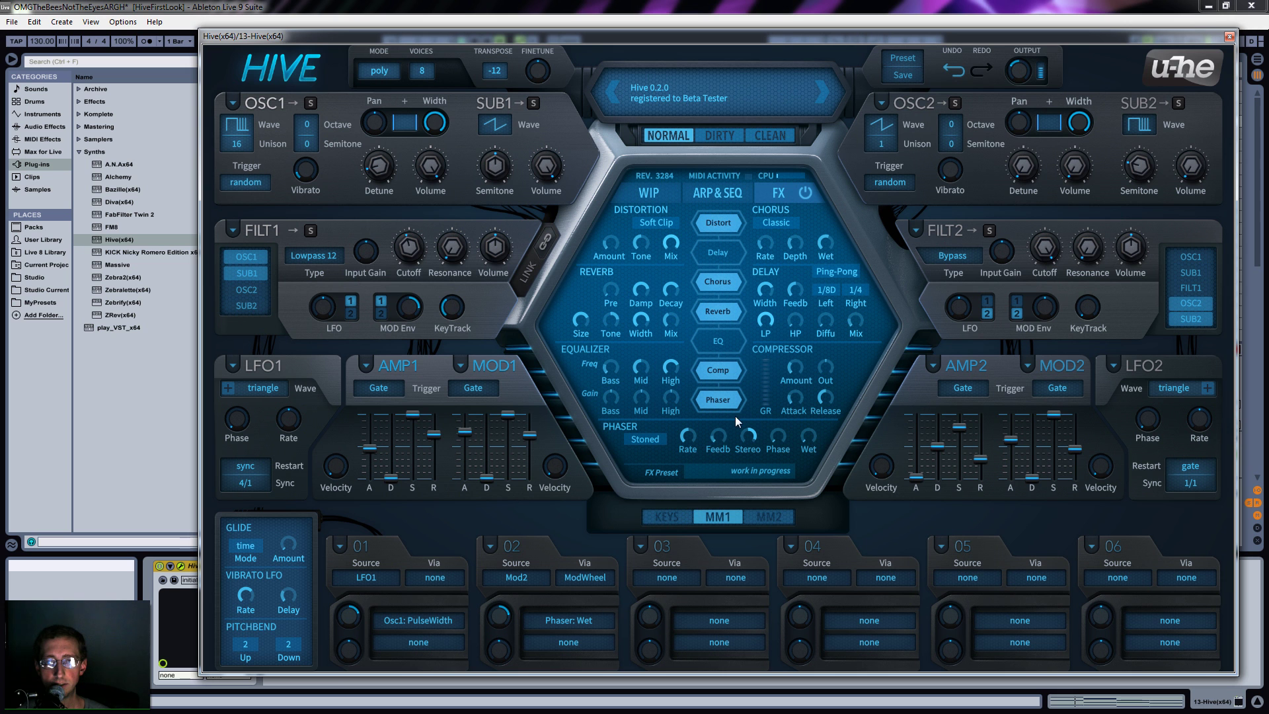
pyautogui.moveTo(718, 438); pyautogui.dragTo(739, 335)
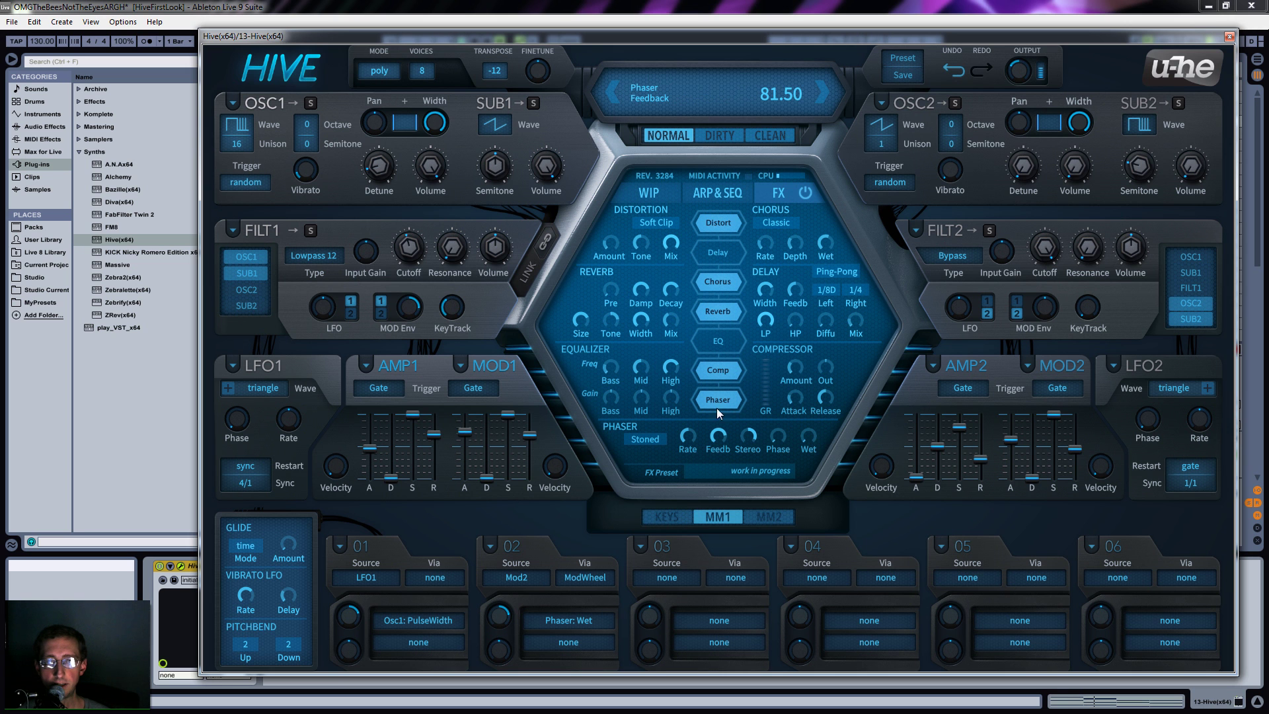
# Show the keyboard, test the mod wheel at full and back at 0.00, and return to the MM1 matrix page.
pyautogui.click(666, 516)
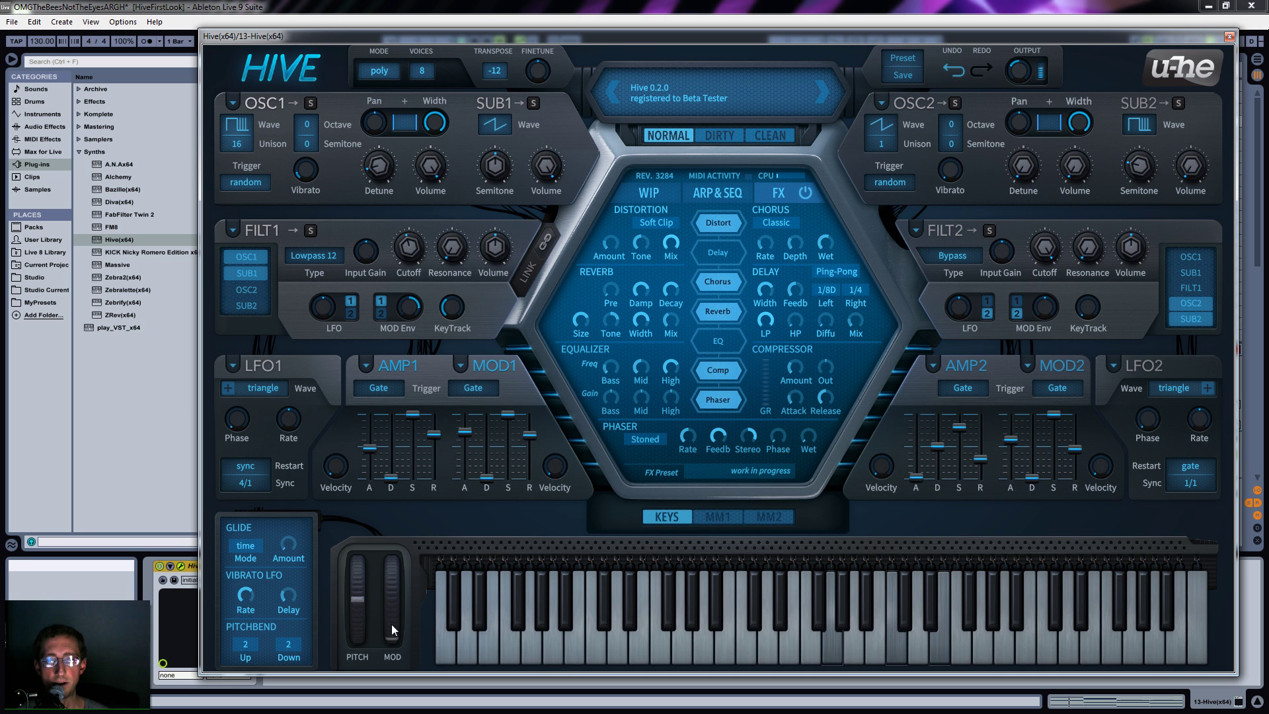
pyautogui.moveTo(390, 624); pyautogui.dragTo(392, 565)
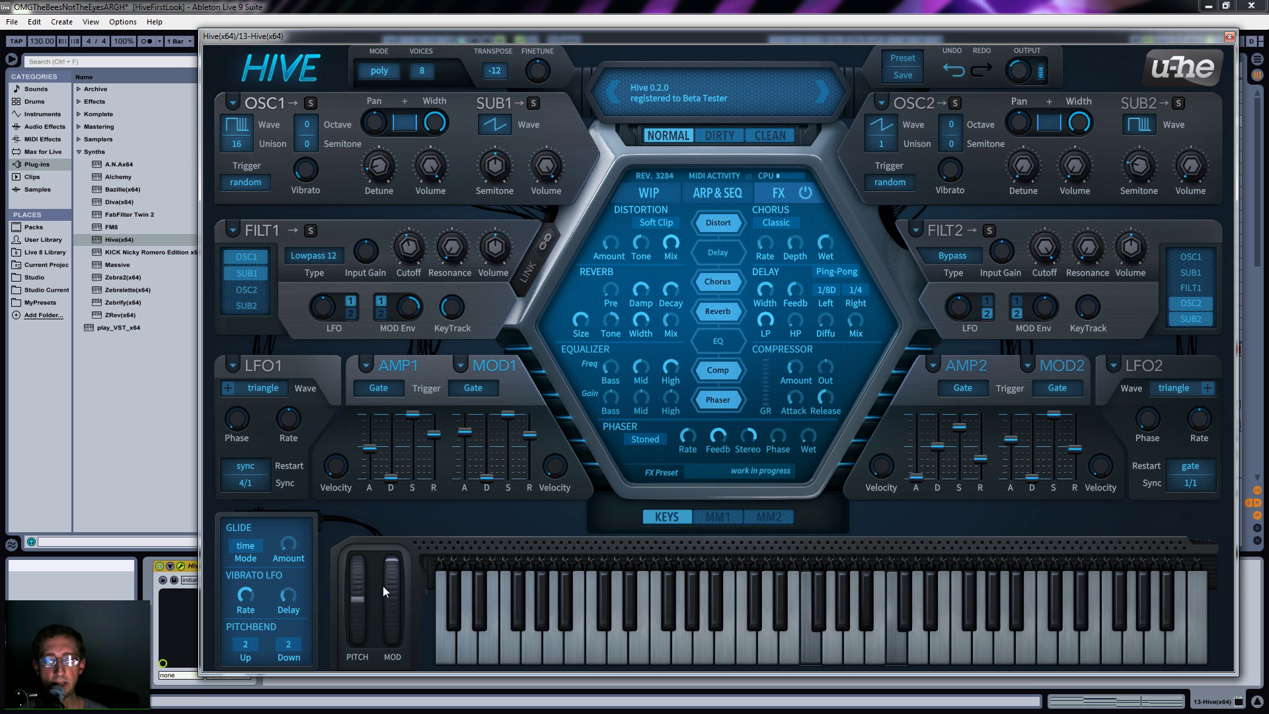
pyautogui.moveTo(390, 573); pyautogui.dragTo(392, 641)
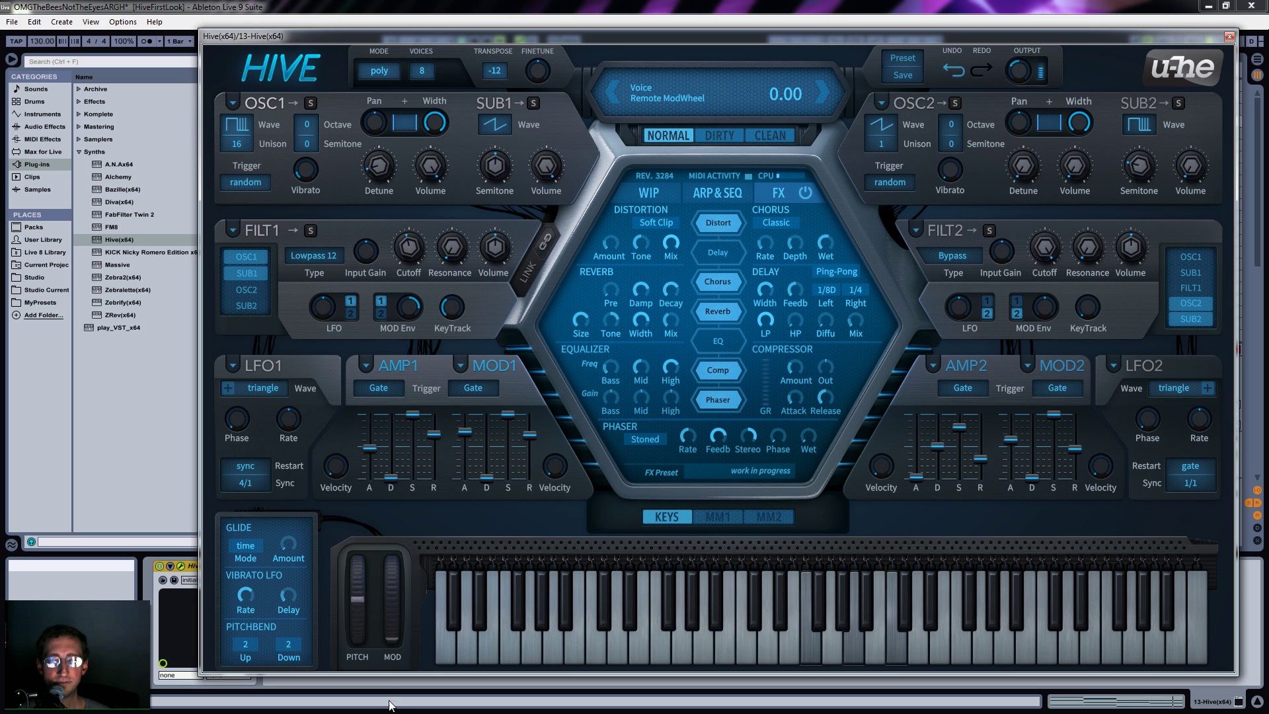
pyautogui.click(723, 517)
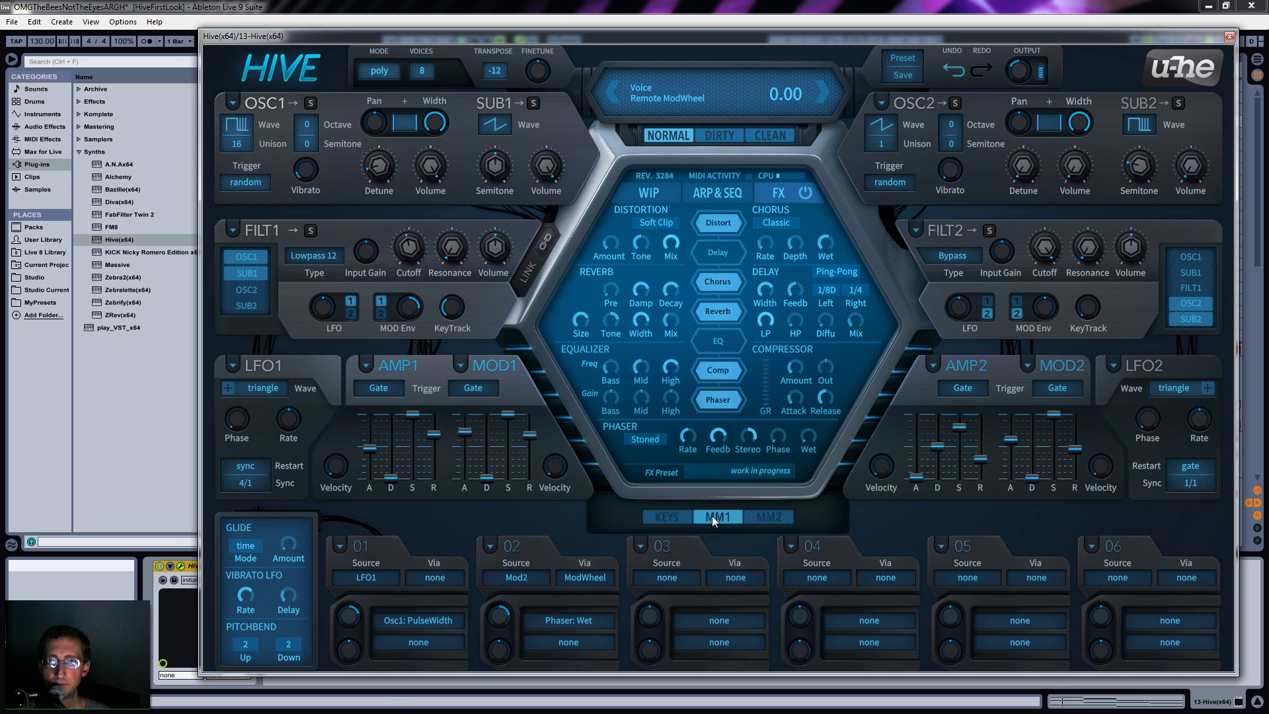
# Compare the Dirty and Clean synth engines and return to Normal.
pyautogui.click(731, 134)
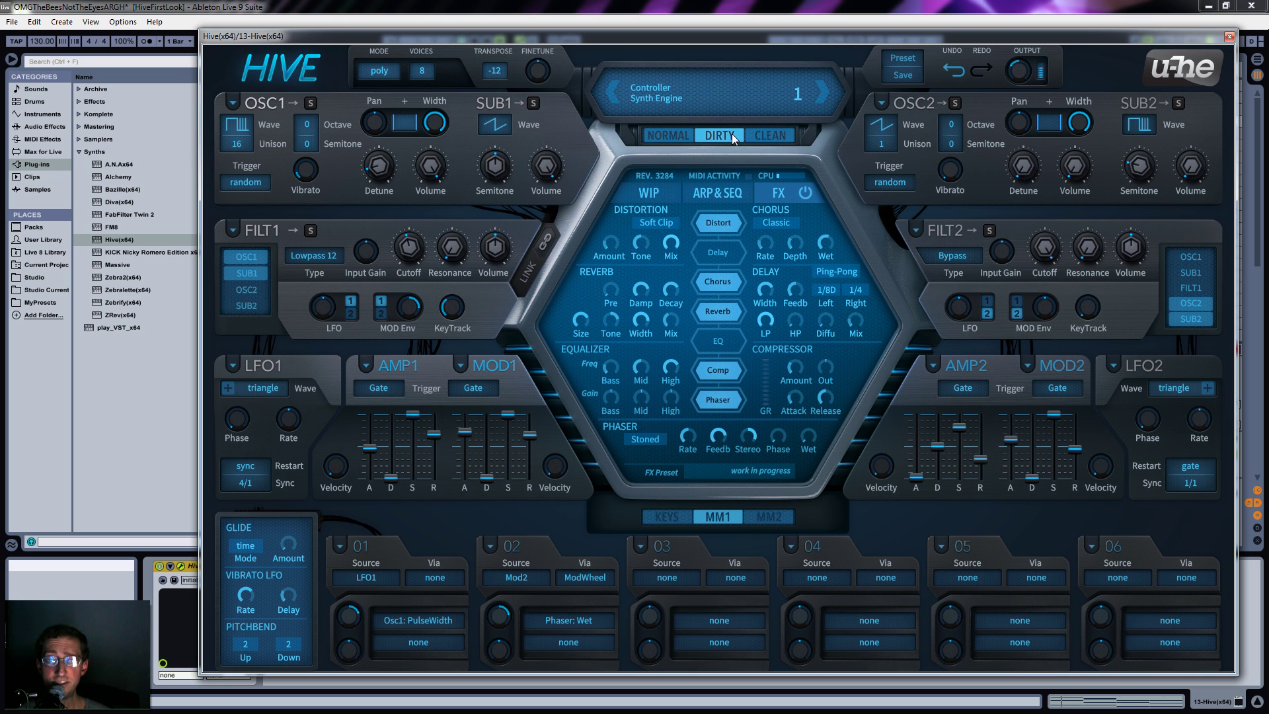
pyautogui.click(771, 137)
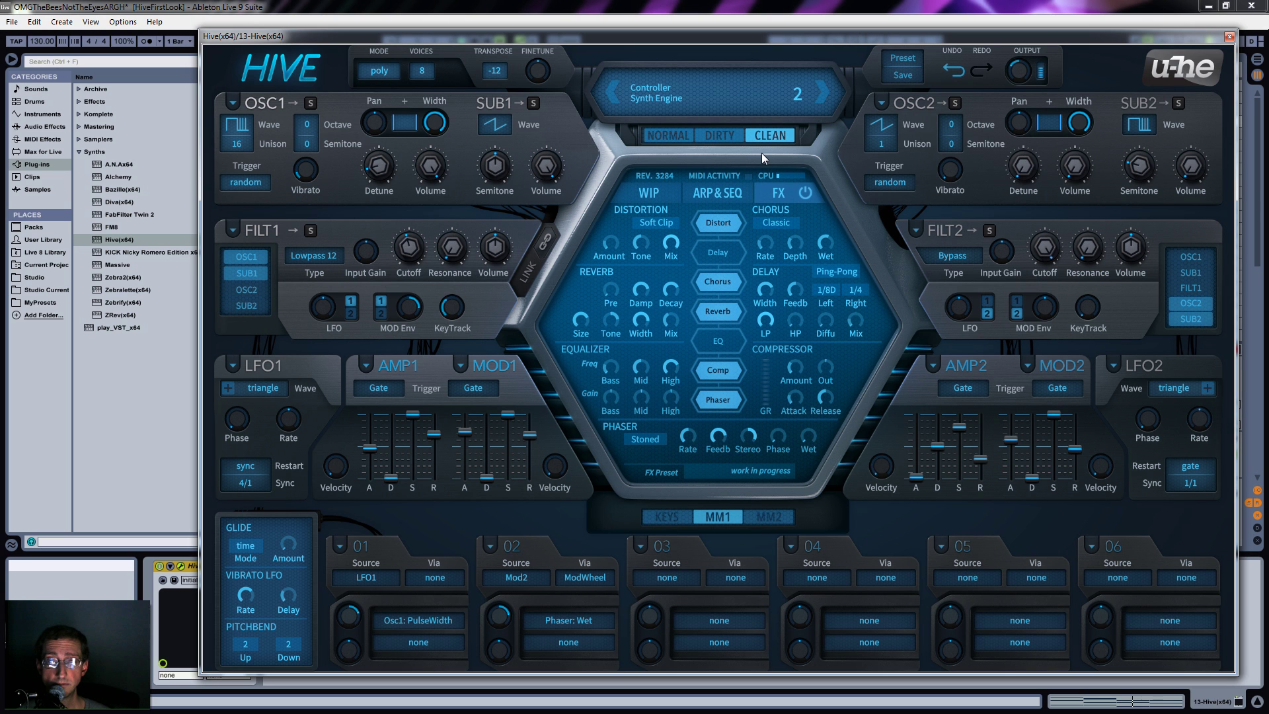
pyautogui.click(672, 137)
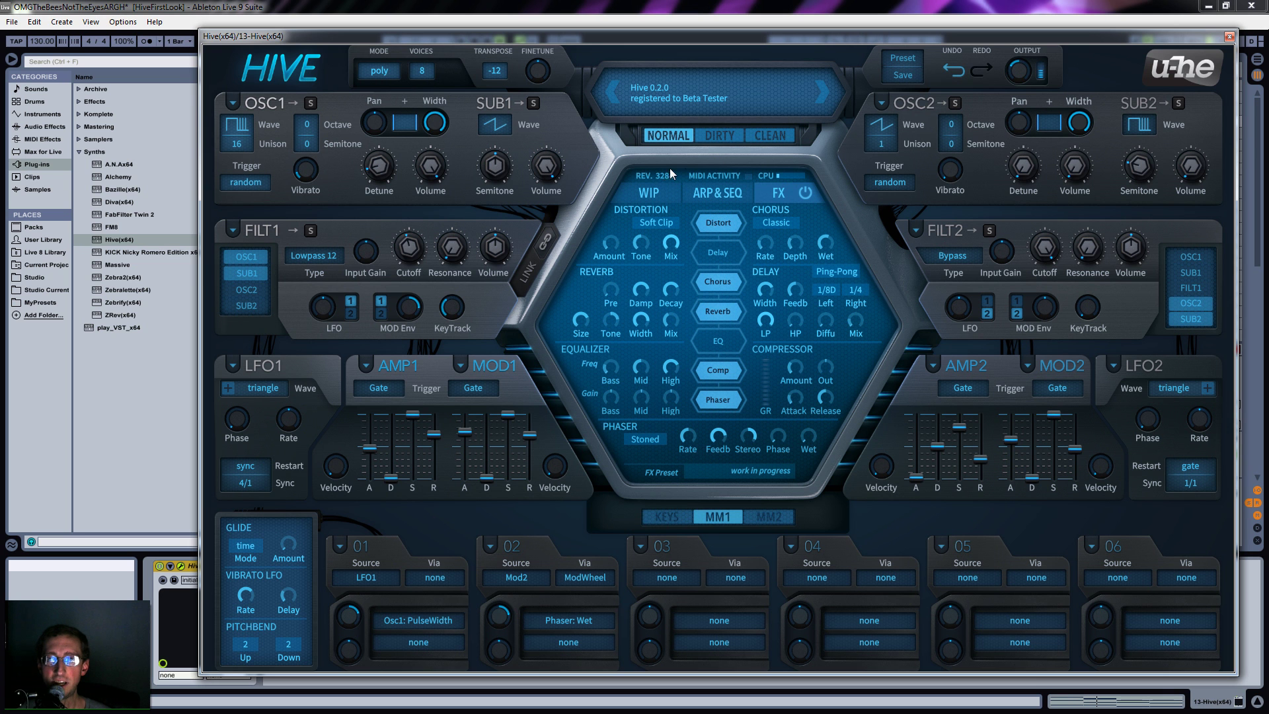
# Show the arpeggiator and sequencer page, turn the arpeggiator on and set the clock's time base to 1/4.
pyautogui.click(664, 191)
pyautogui.click(706, 192)
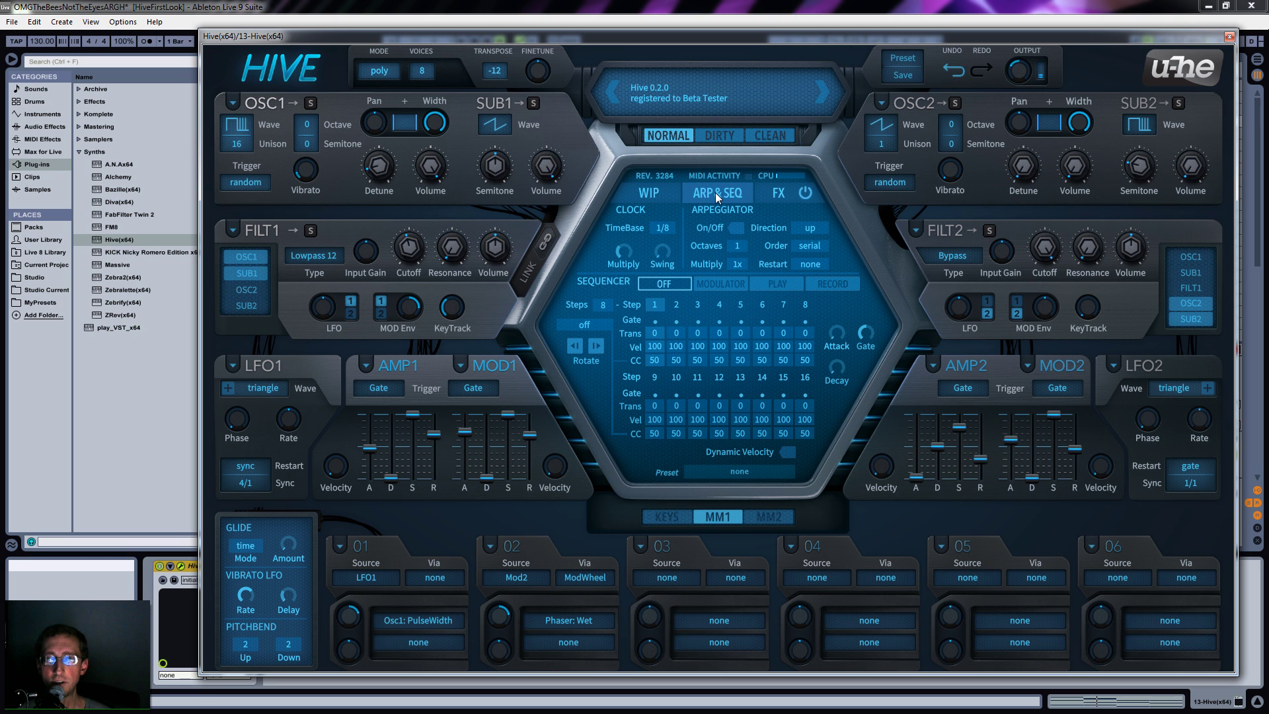
pyautogui.click(739, 231)
pyautogui.click(665, 228)
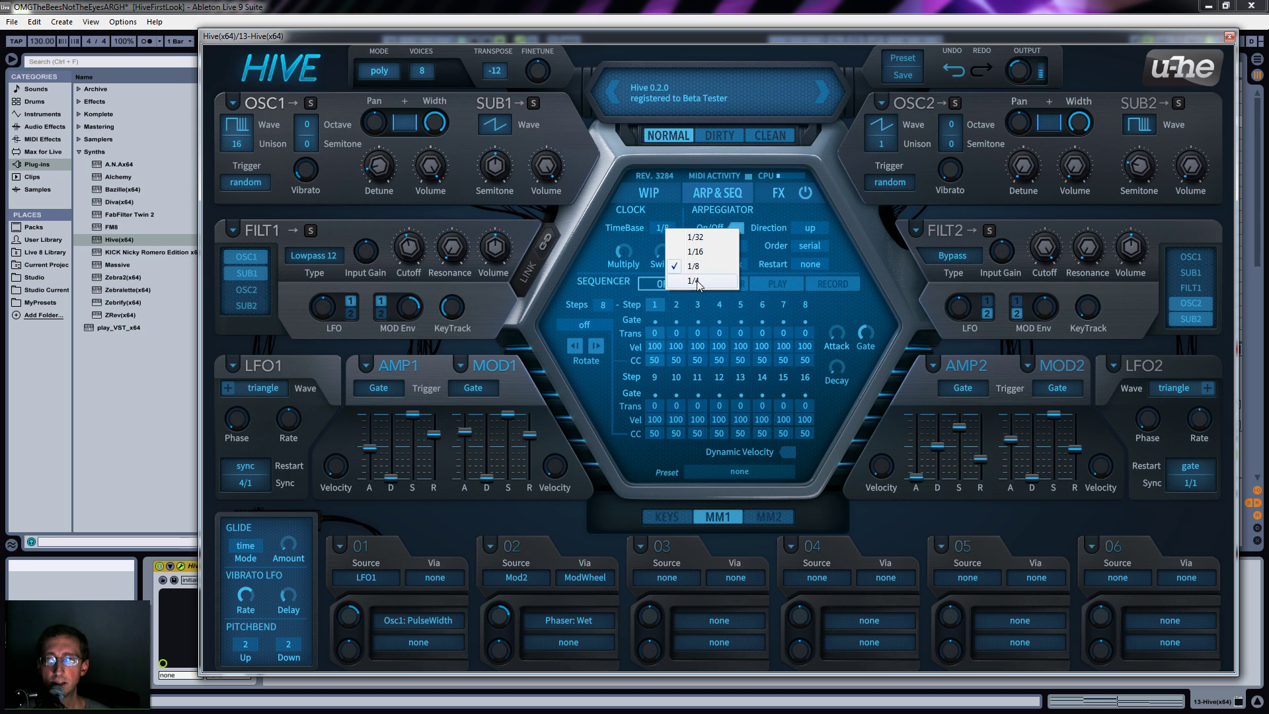
pyautogui.click(697, 280)
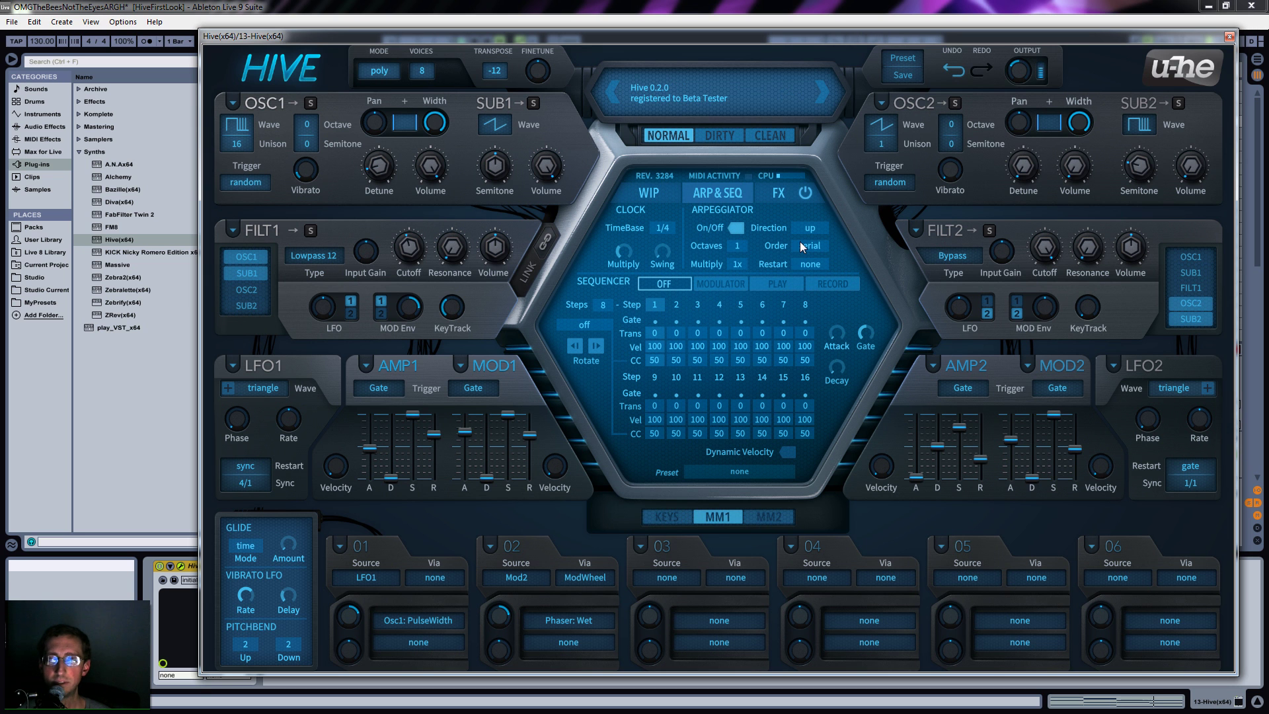
# Set the arpeggiator to 2 octaves, with the order round and the direction down.
pyautogui.click(738, 246)
pyautogui.click(764, 271)
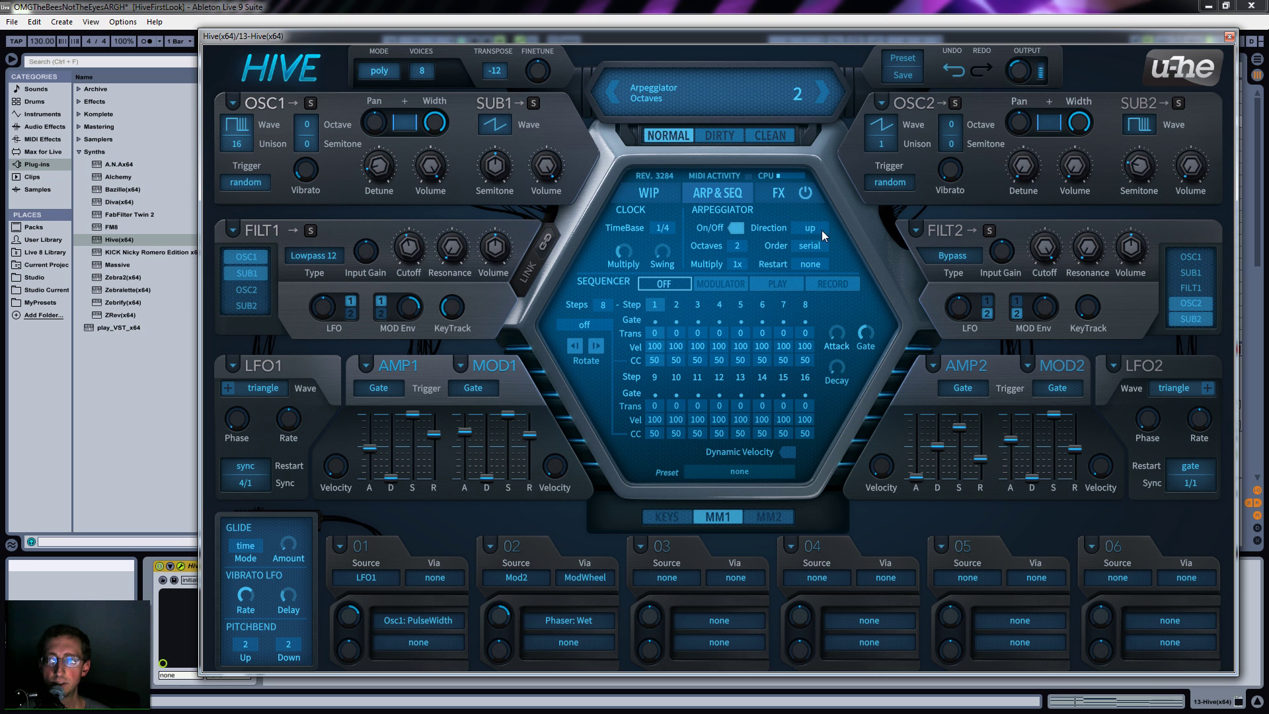
pyautogui.click(814, 247)
pyautogui.click(854, 271)
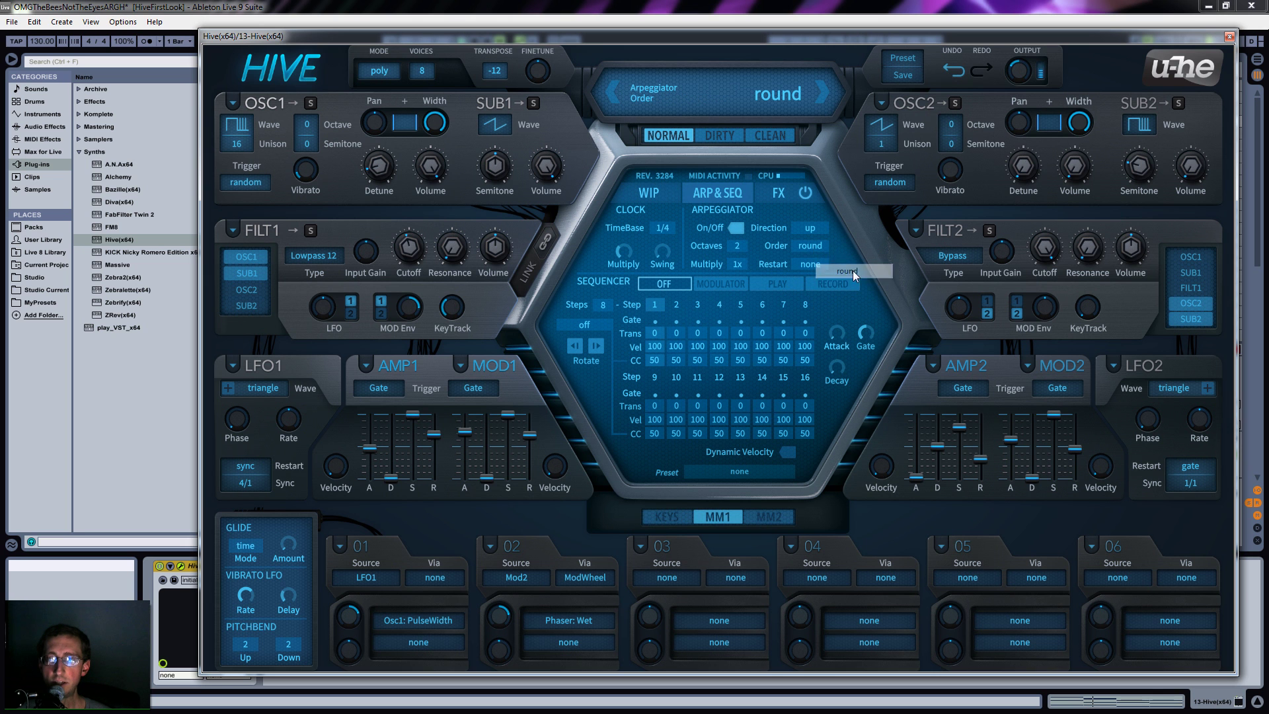
pyautogui.click(808, 224)
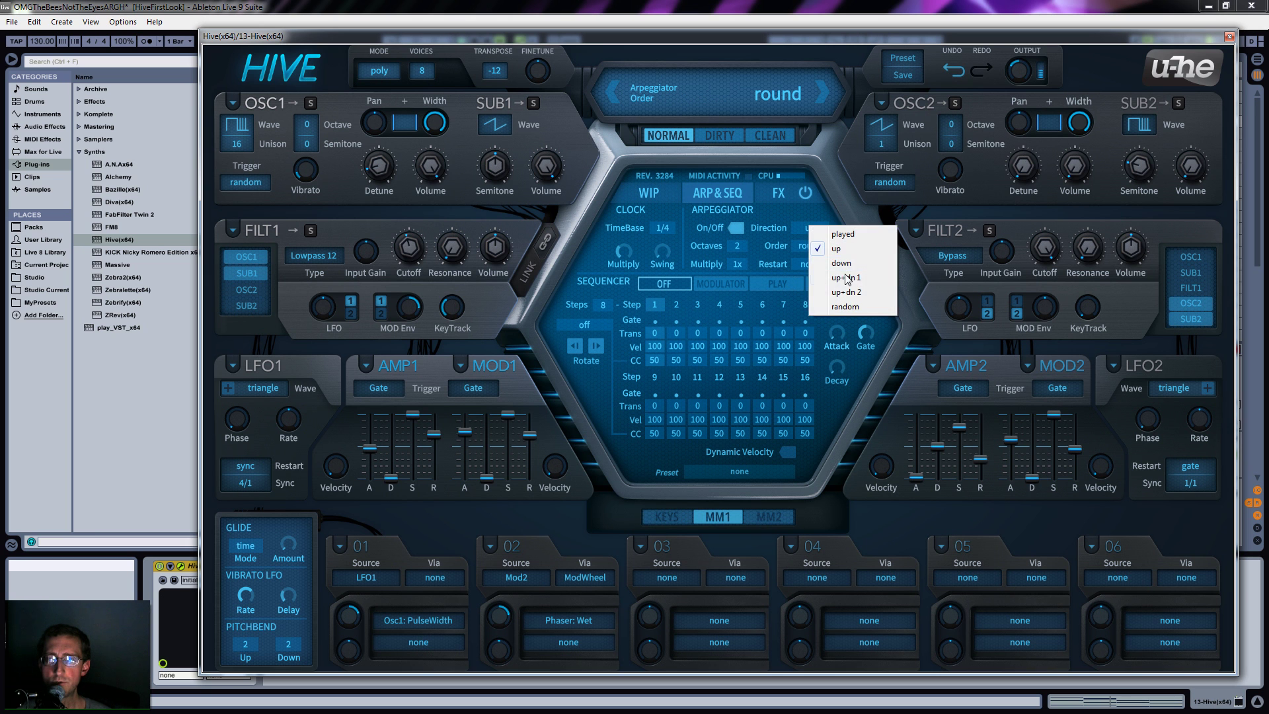
pyautogui.click(846, 264)
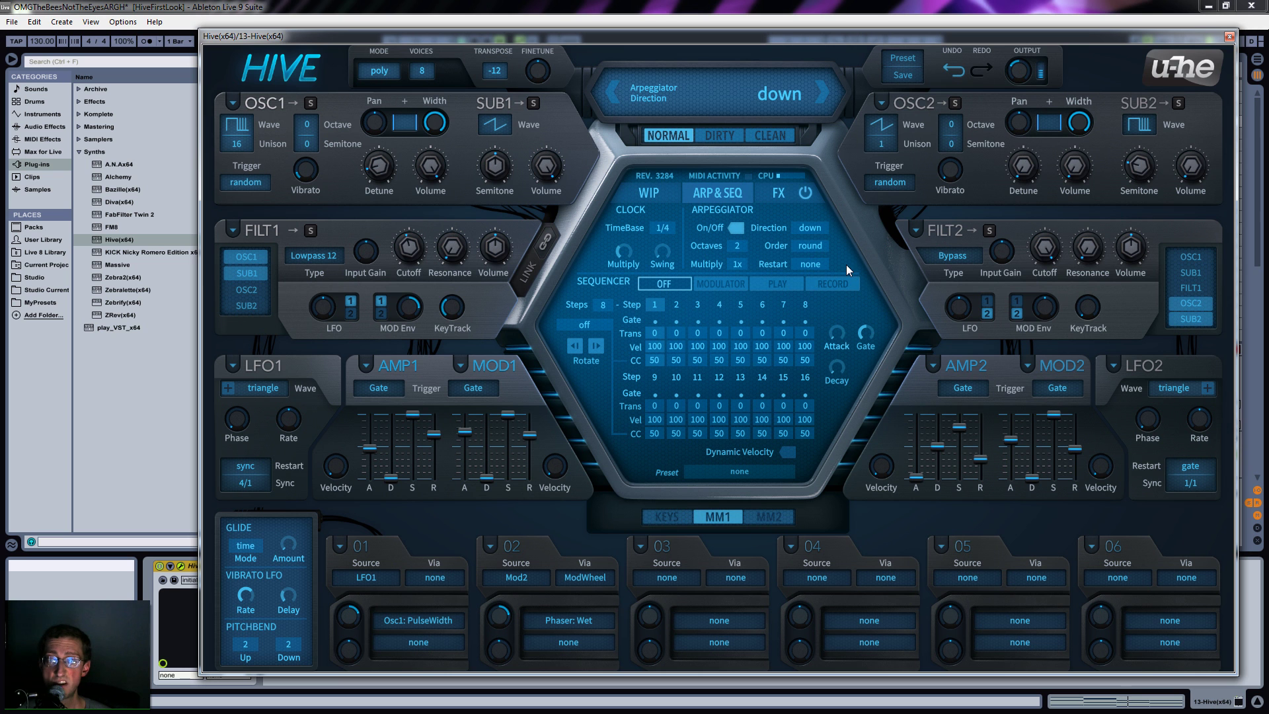
# Check the arpeggiator's restart options, then try a clock swing of 73.00 and take it back out.
pyautogui.click(799, 264)
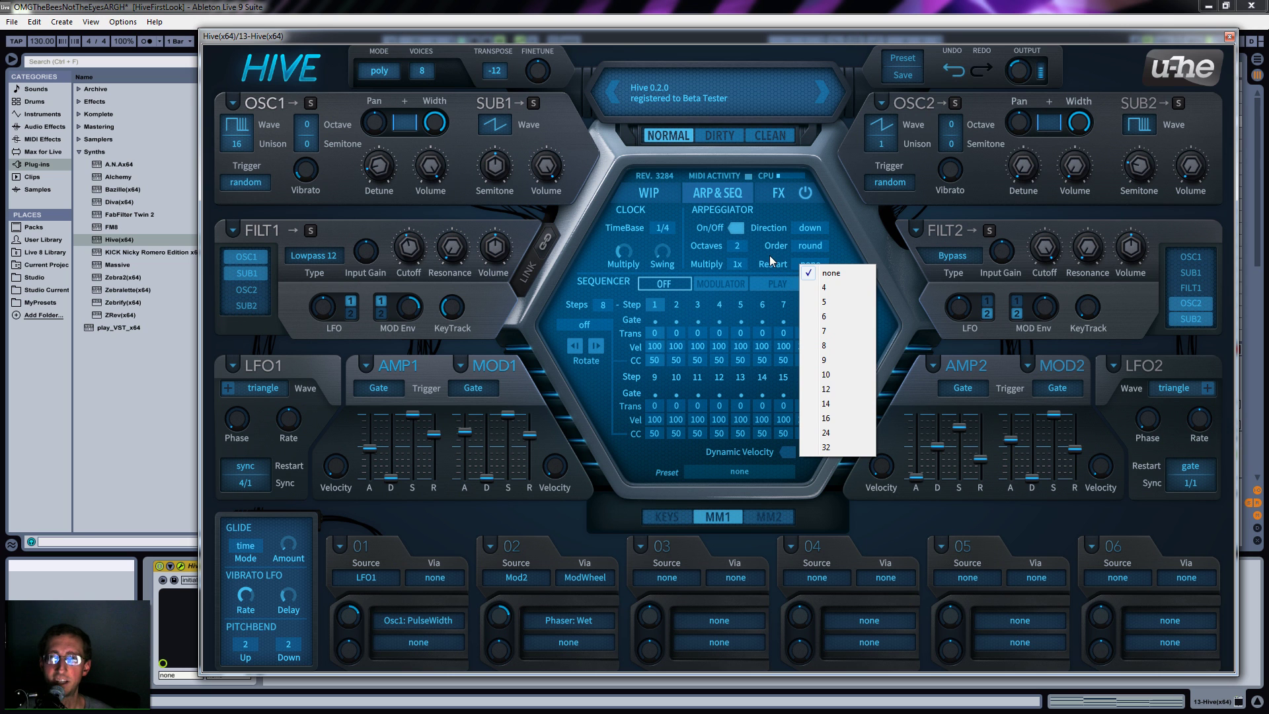
pyautogui.click(768, 253)
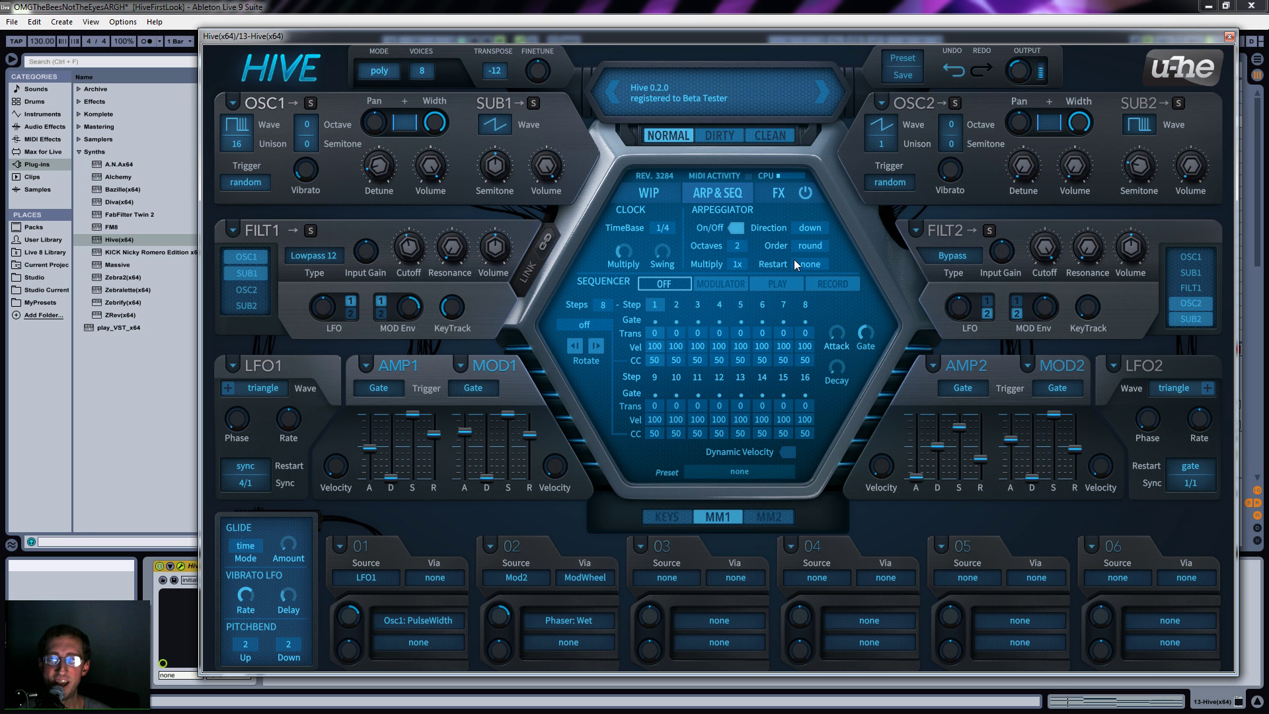
pyautogui.moveTo(660, 251); pyautogui.dragTo(673, 205)
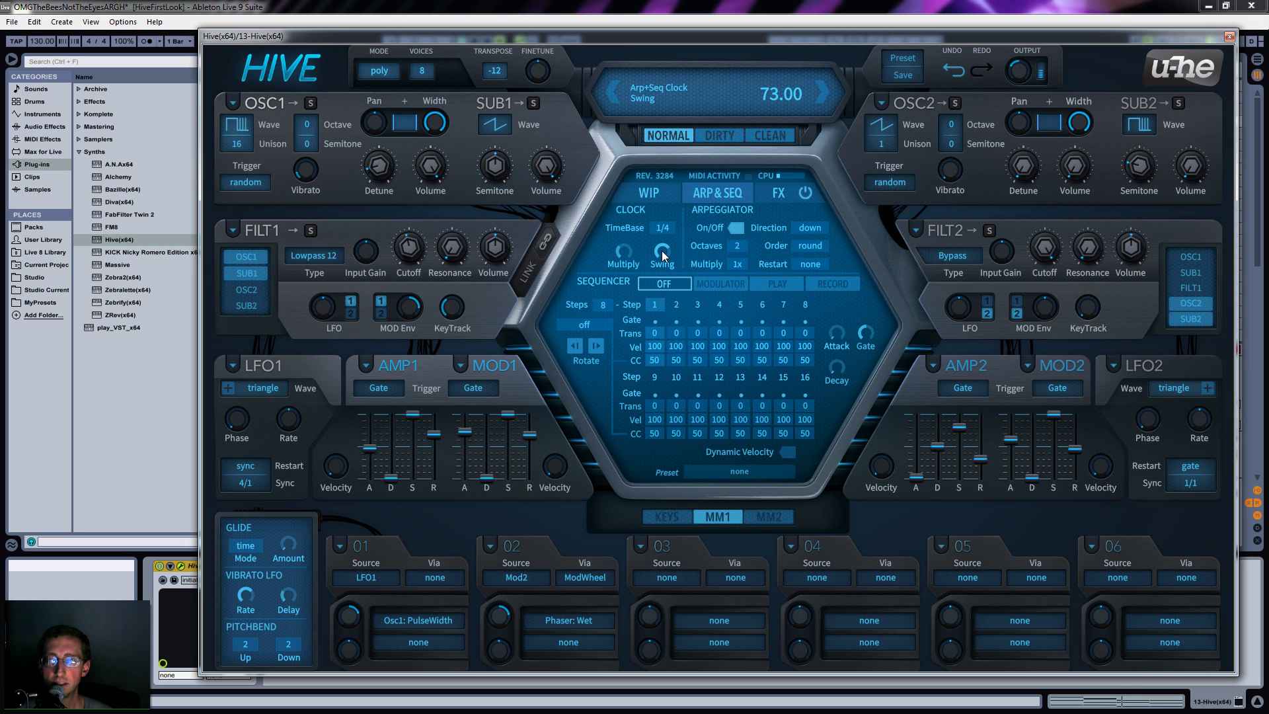
pyautogui.moveTo(661, 251)
pyautogui.mouseDown()
pyautogui.moveTo(664, 283)
pyautogui.moveTo(664, 262)
pyautogui.mouseUp()
# Switch the sequencer to Modulator and route Velocity to Filter1: Cutoff in matrix slot 03 with a depth of 58.00.
pyautogui.click(730, 285)
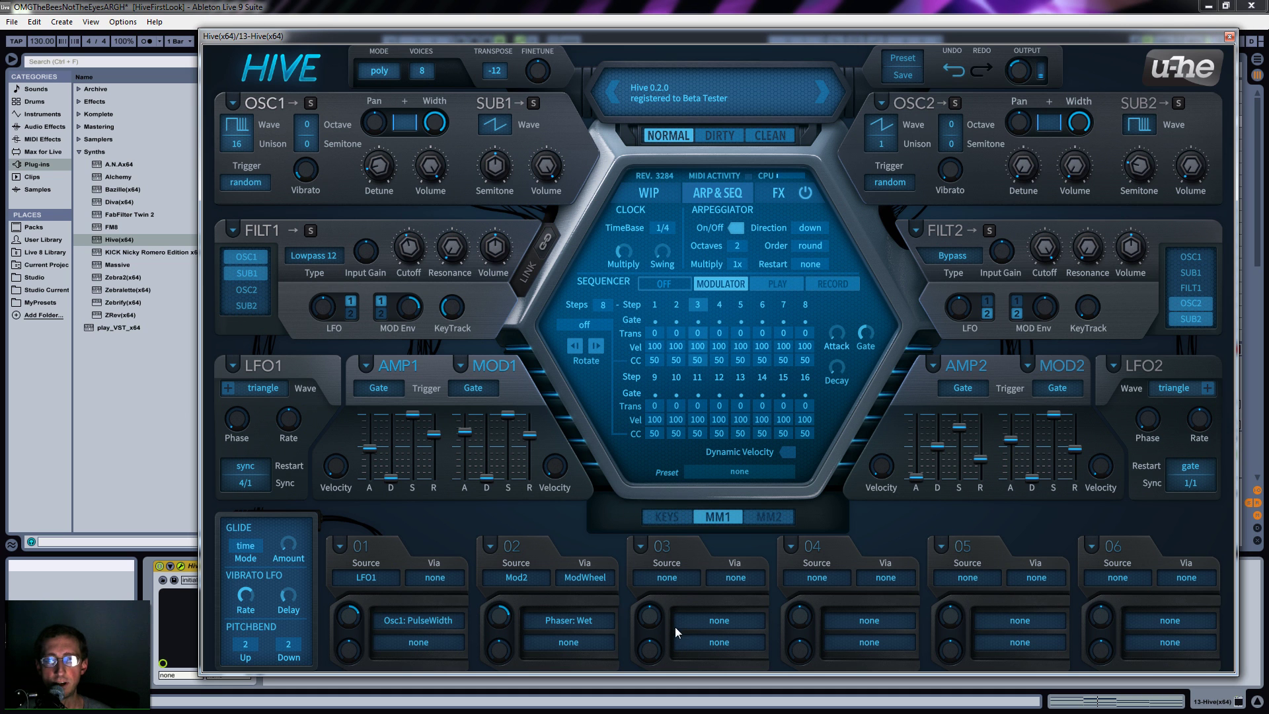
pyautogui.click(673, 581)
pyautogui.click(711, 519)
pyautogui.moveTo(710, 621); pyautogui.dragTo(419, 251)
pyautogui.moveTo(658, 628); pyautogui.dragTo(659, 593)
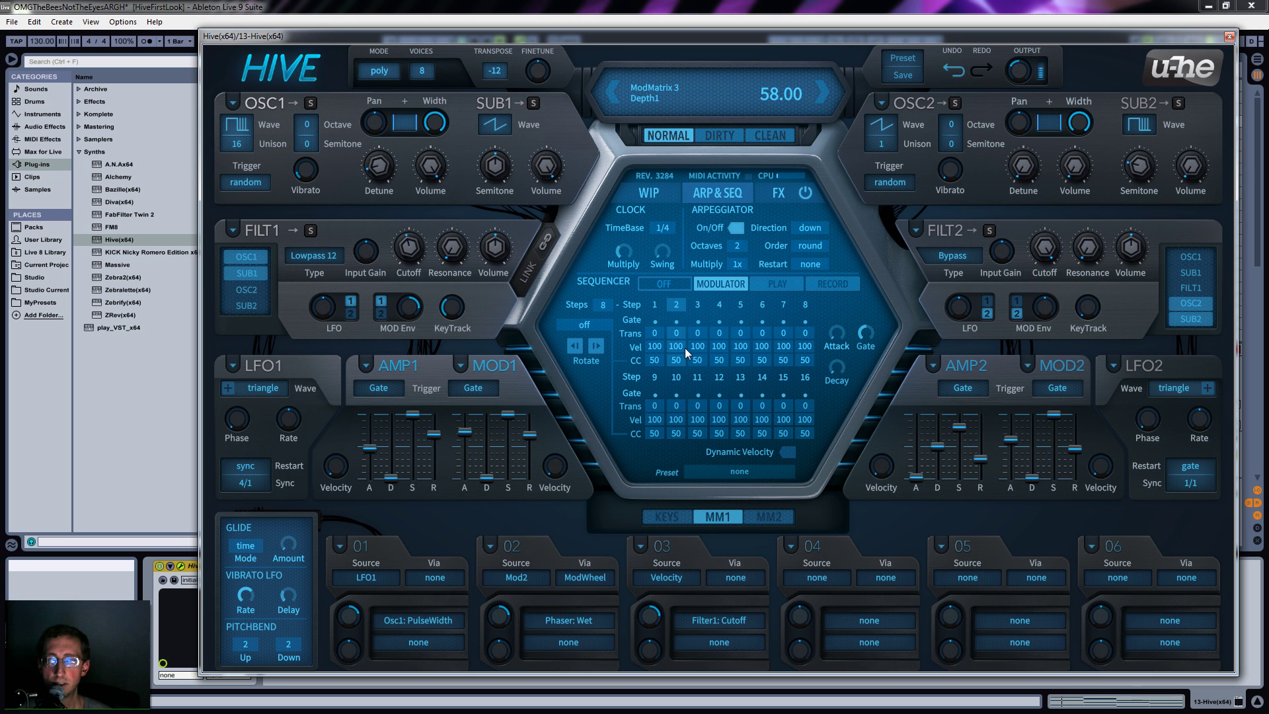
# Limit the sequencer to 4 steps and set the velocities of steps 1 to 4 to 2, 40, 95 and 8.
pyautogui.moveTo(651, 346); pyautogui.dragTo(654, 498)
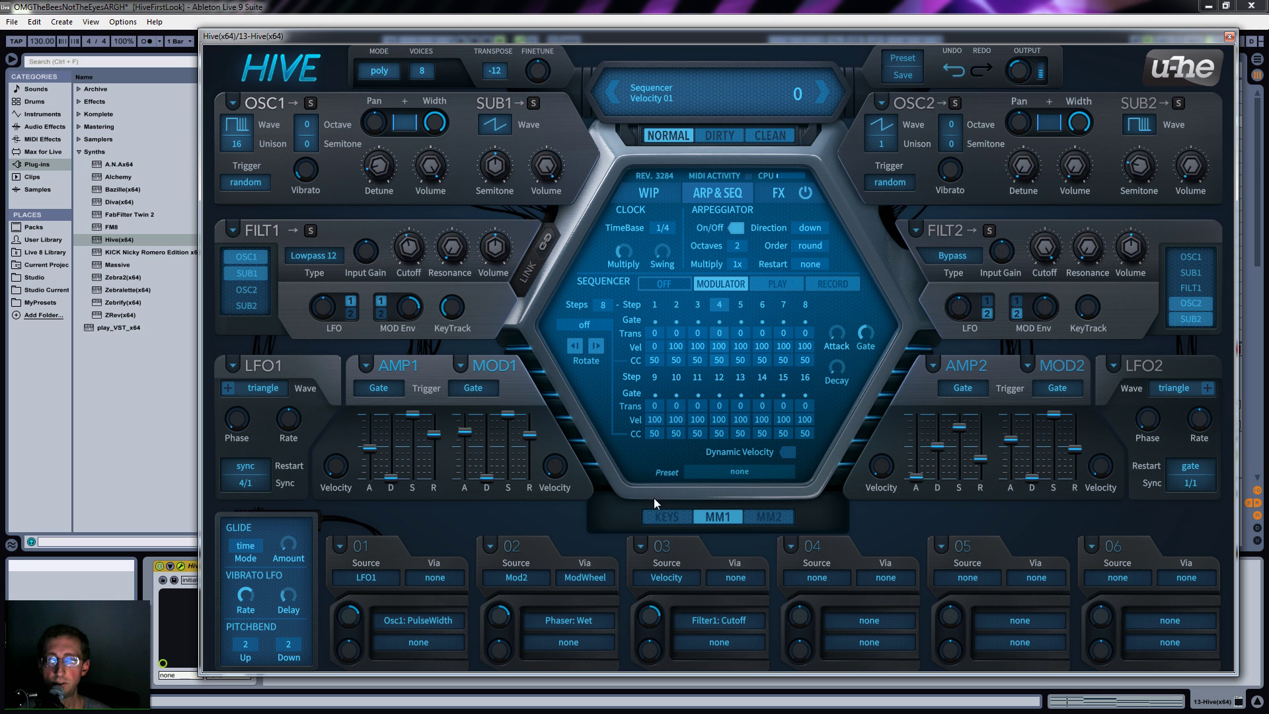
pyautogui.moveTo(675, 346); pyautogui.dragTo(702, 390)
pyautogui.moveTo(716, 342); pyautogui.dragTo(714, 531)
pyautogui.click(603, 304)
pyautogui.click(633, 344)
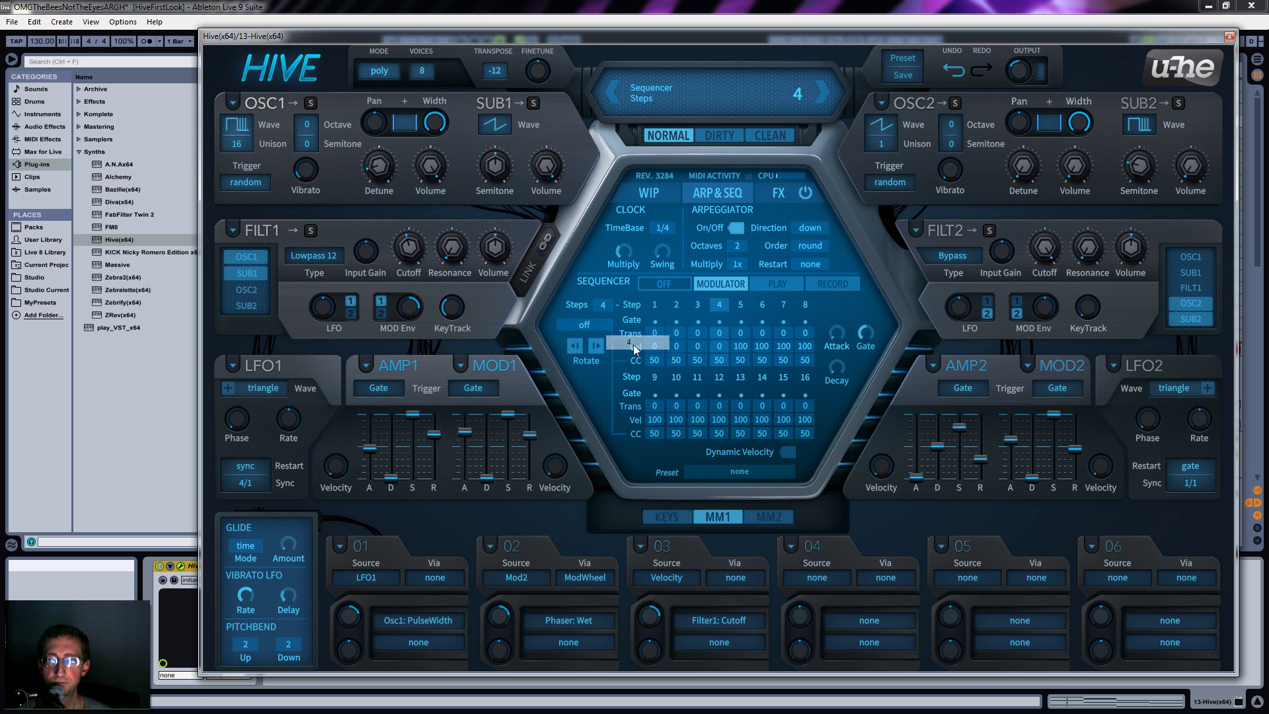
pyautogui.moveTo(677, 345); pyautogui.dragTo(721, 331)
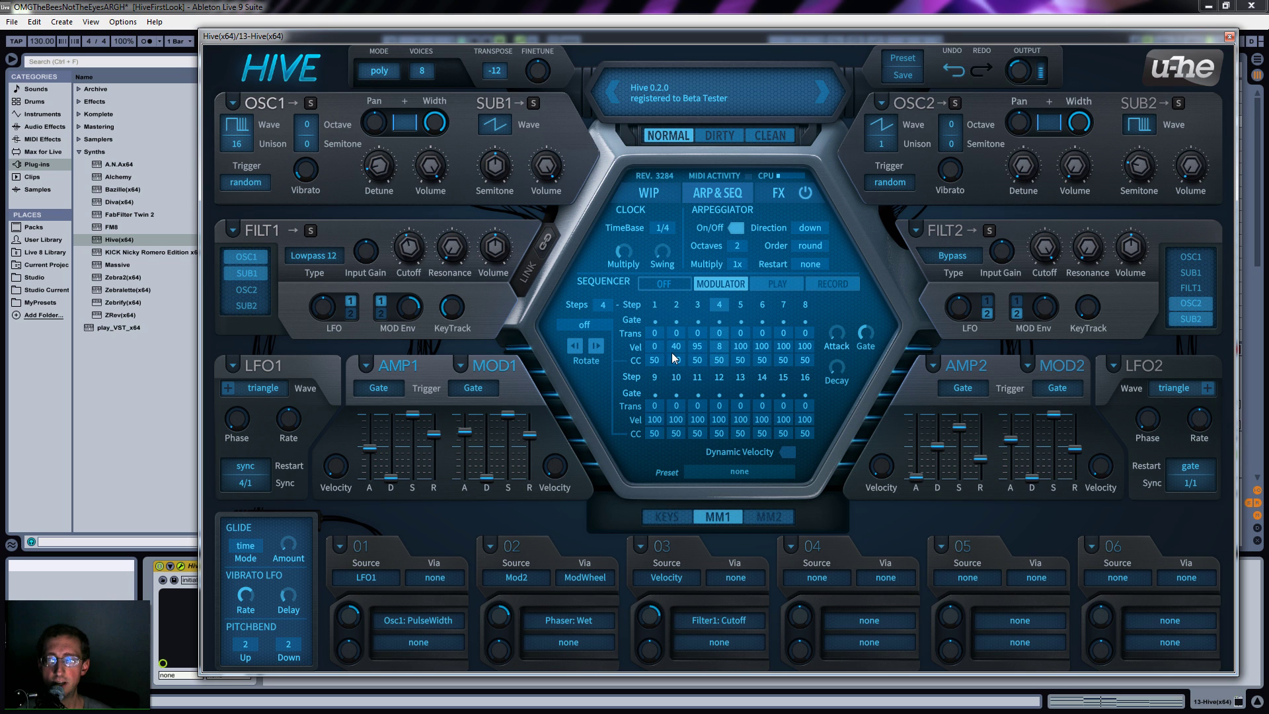
pyautogui.moveTo(661, 342); pyautogui.dragTo(664, 340)
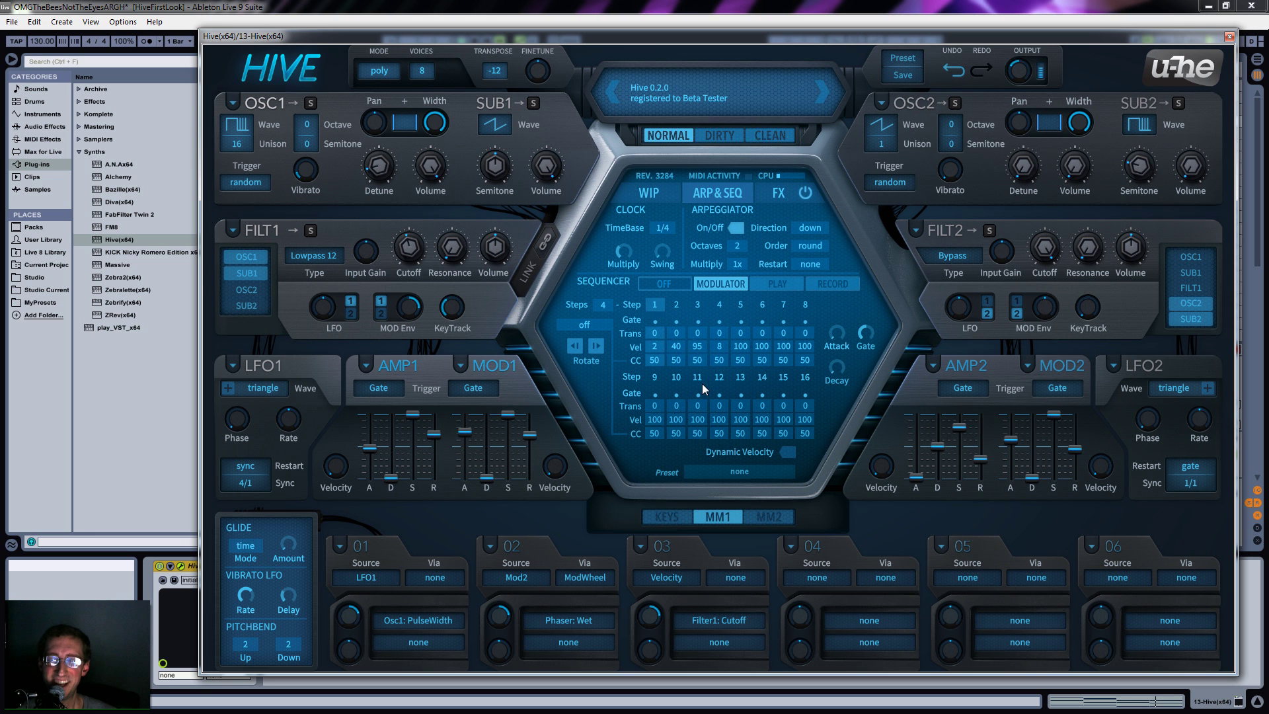
# Try ModWheel as the sequencer's control assignment and return it to off.
pyautogui.click(585, 322)
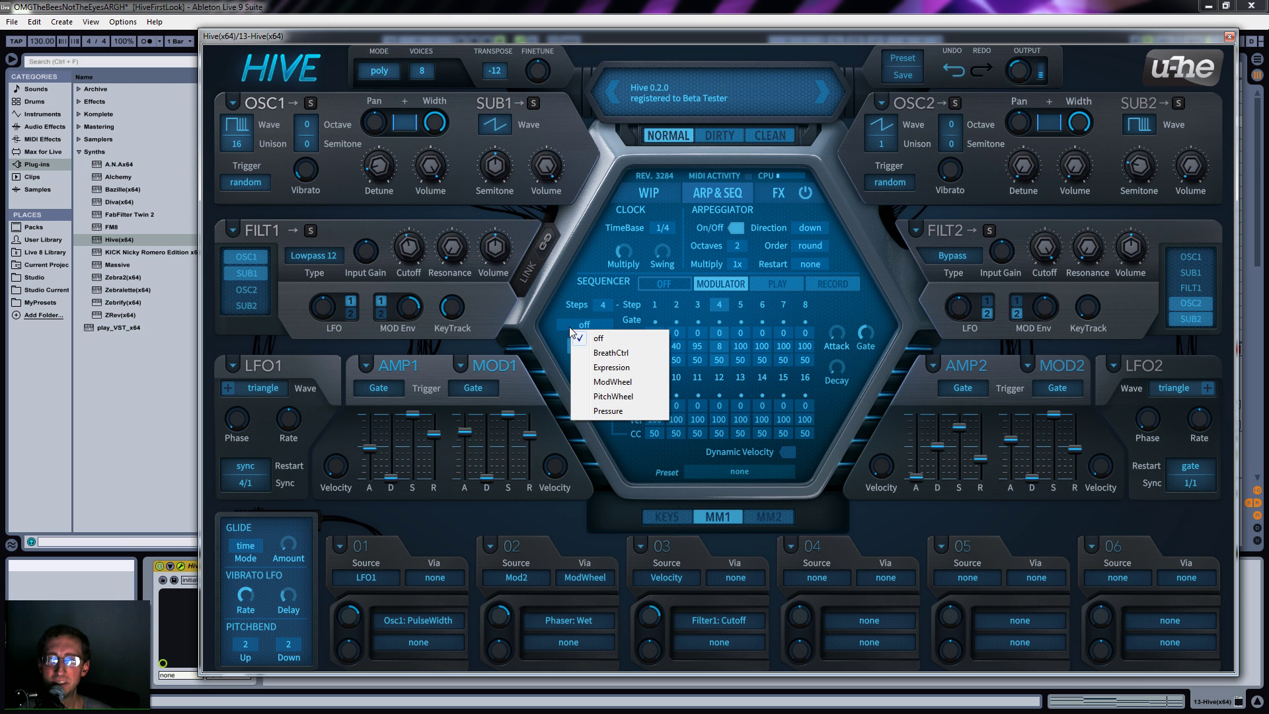
pyautogui.click(606, 382)
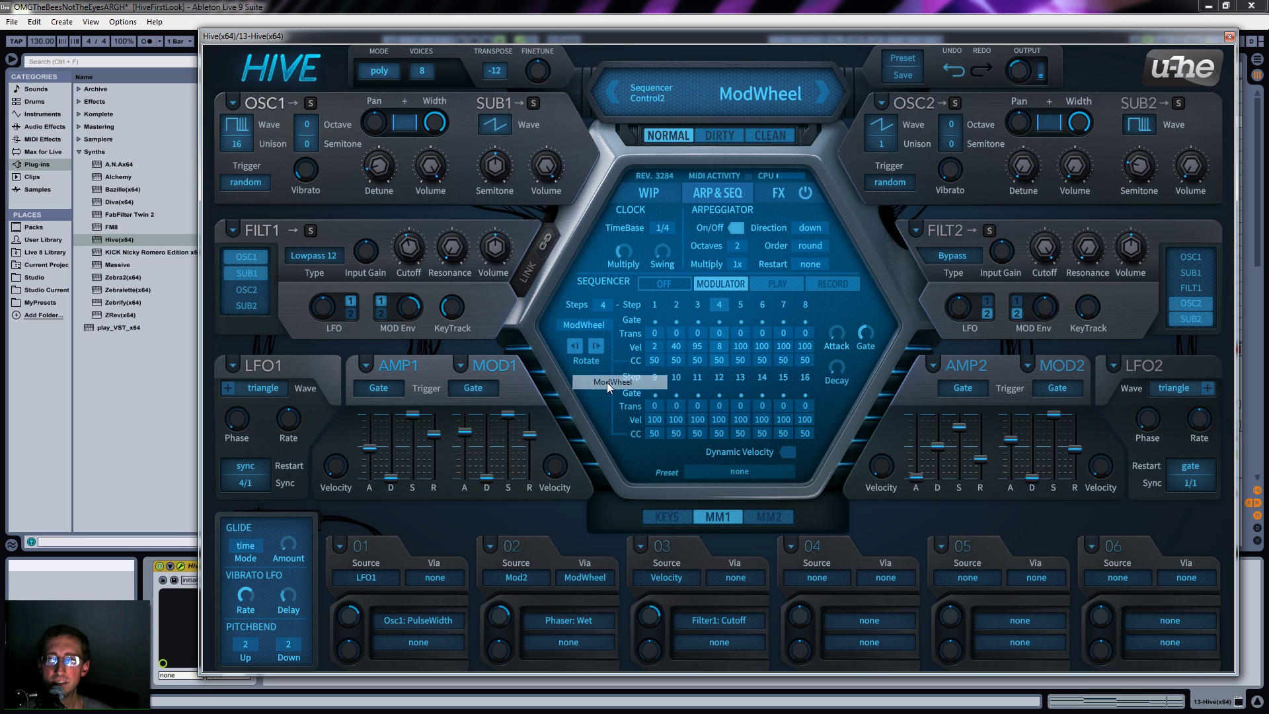
pyautogui.click(572, 330)
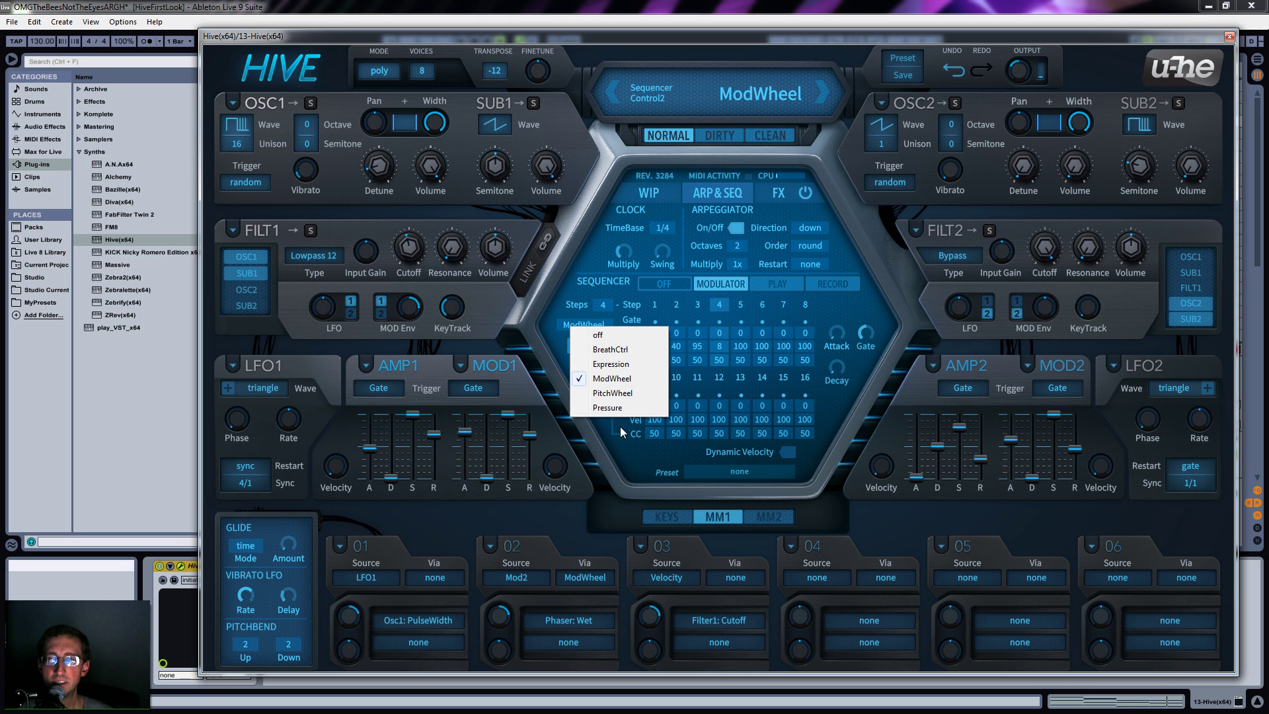
pyautogui.click(611, 336)
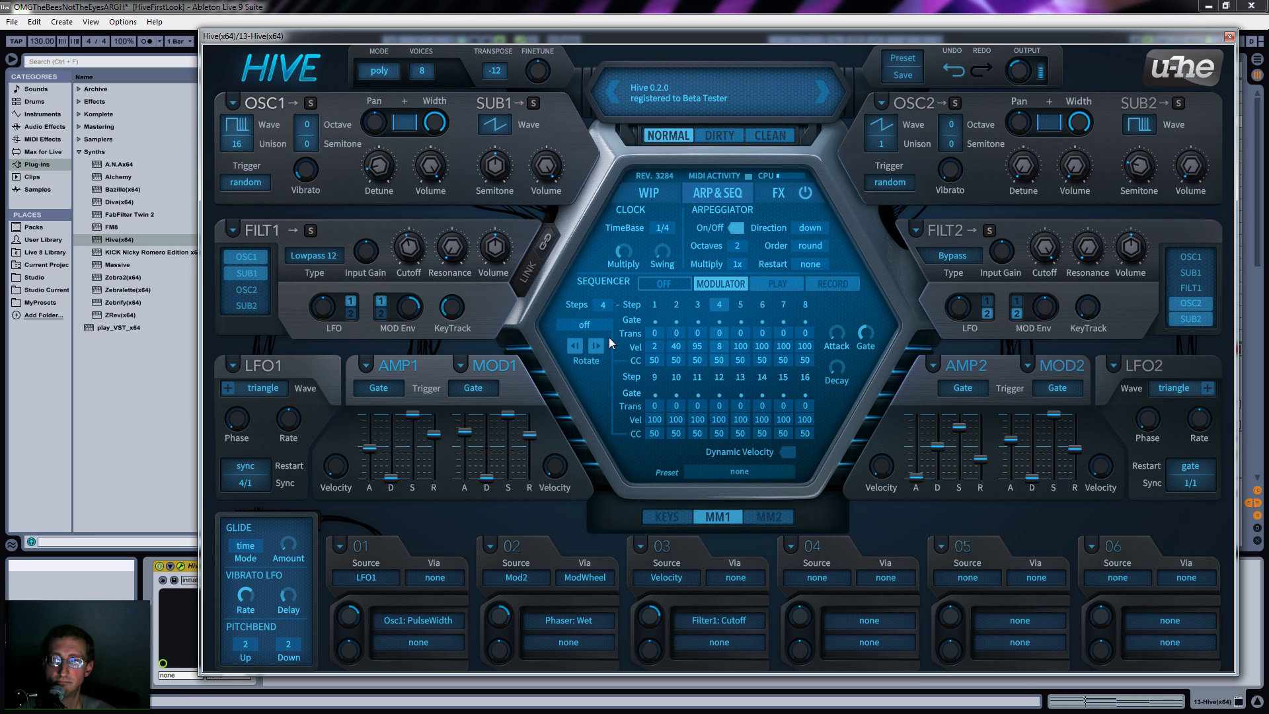
# Compare slot 03's cutoff depth at 0.00 with a raised depth, and set sequencer step 1's velocity to 81.
pyautogui.moveTo(654, 625)
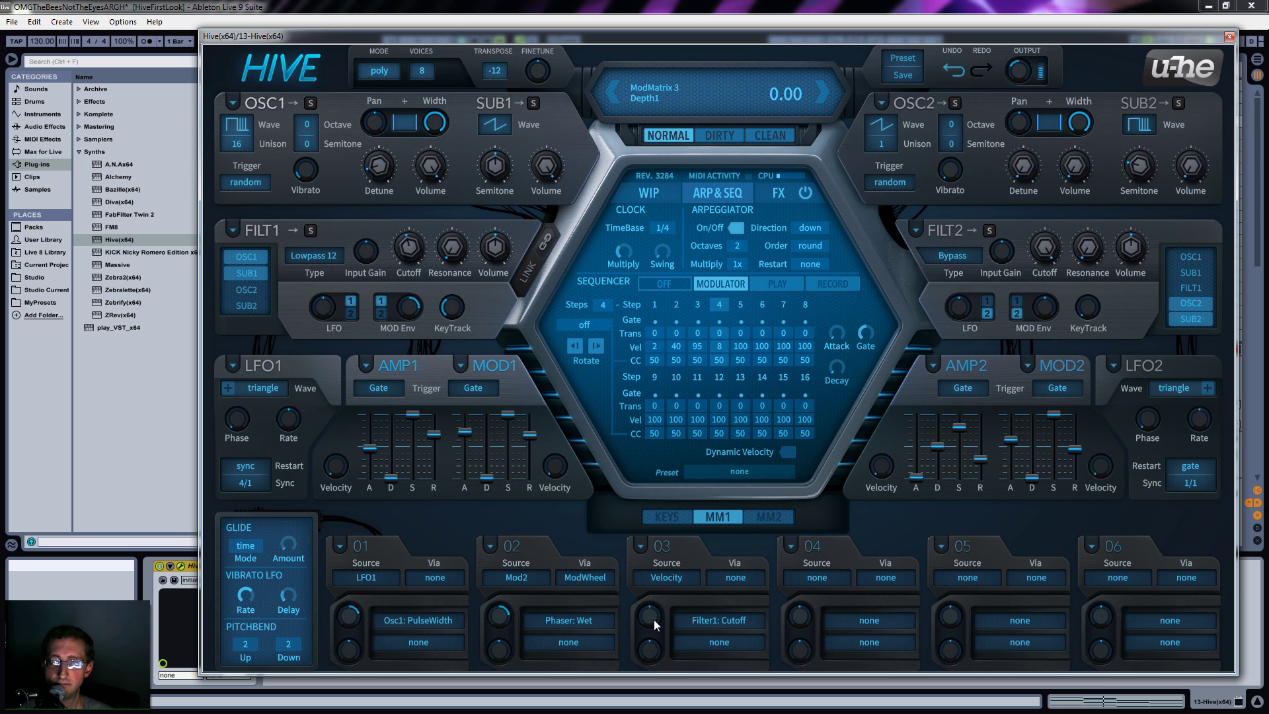
pyautogui.moveTo(654, 625); pyautogui.dragTo(663, 600)
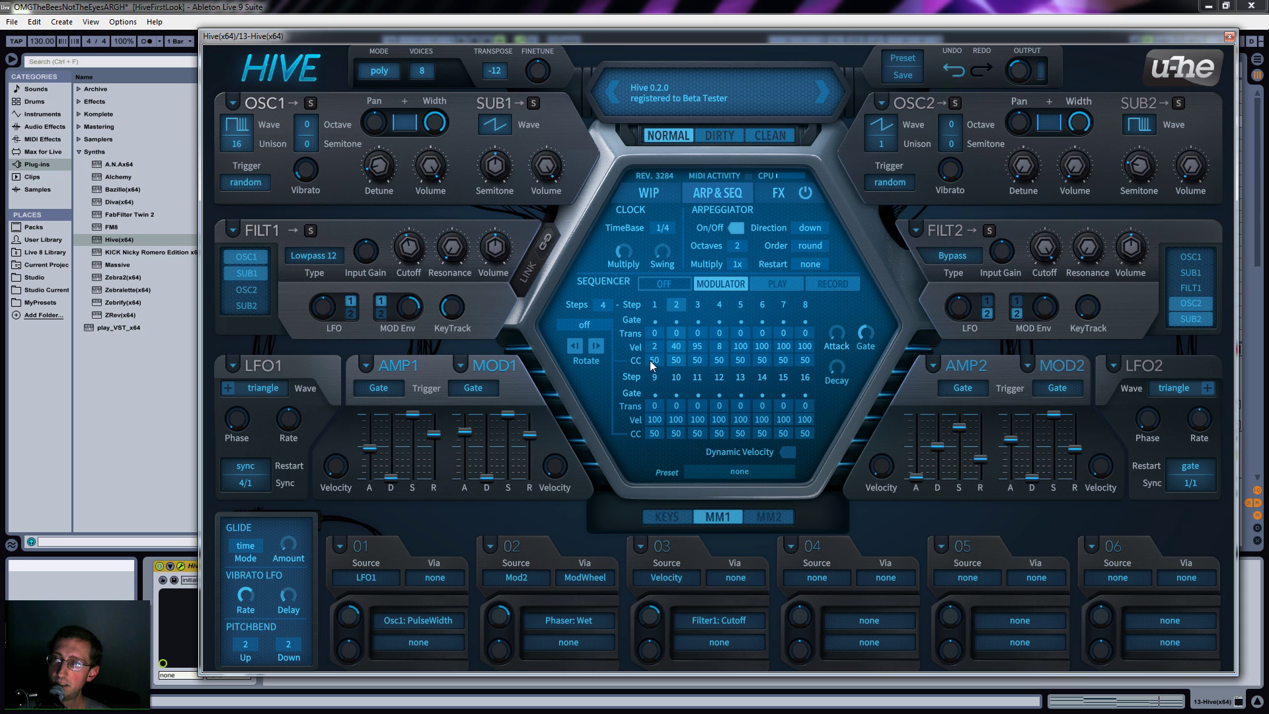
pyautogui.moveTo(650, 360)
pyautogui.mouseDown()
pyautogui.moveTo(655, 343)
pyautogui.moveTo(657, 360)
pyautogui.mouseUp()
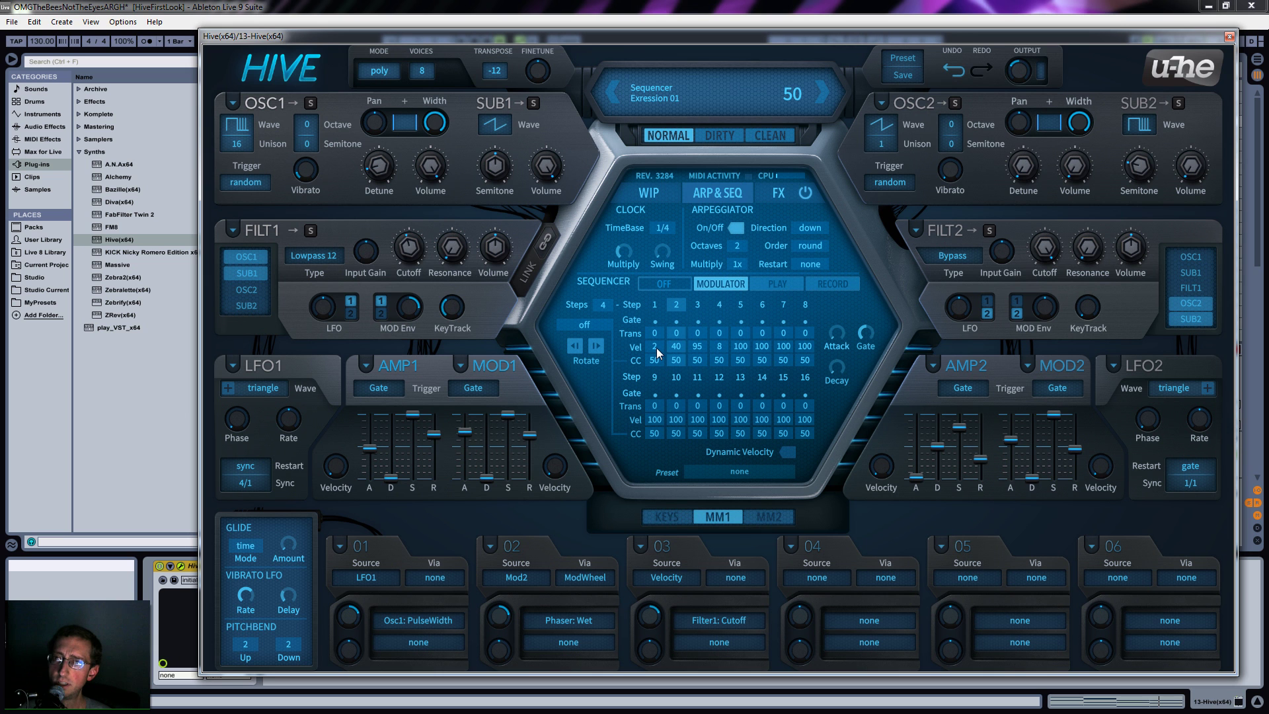
pyautogui.doubleClick(657, 348)
pyautogui.moveTo(656, 368); pyautogui.dragTo(657, 401)
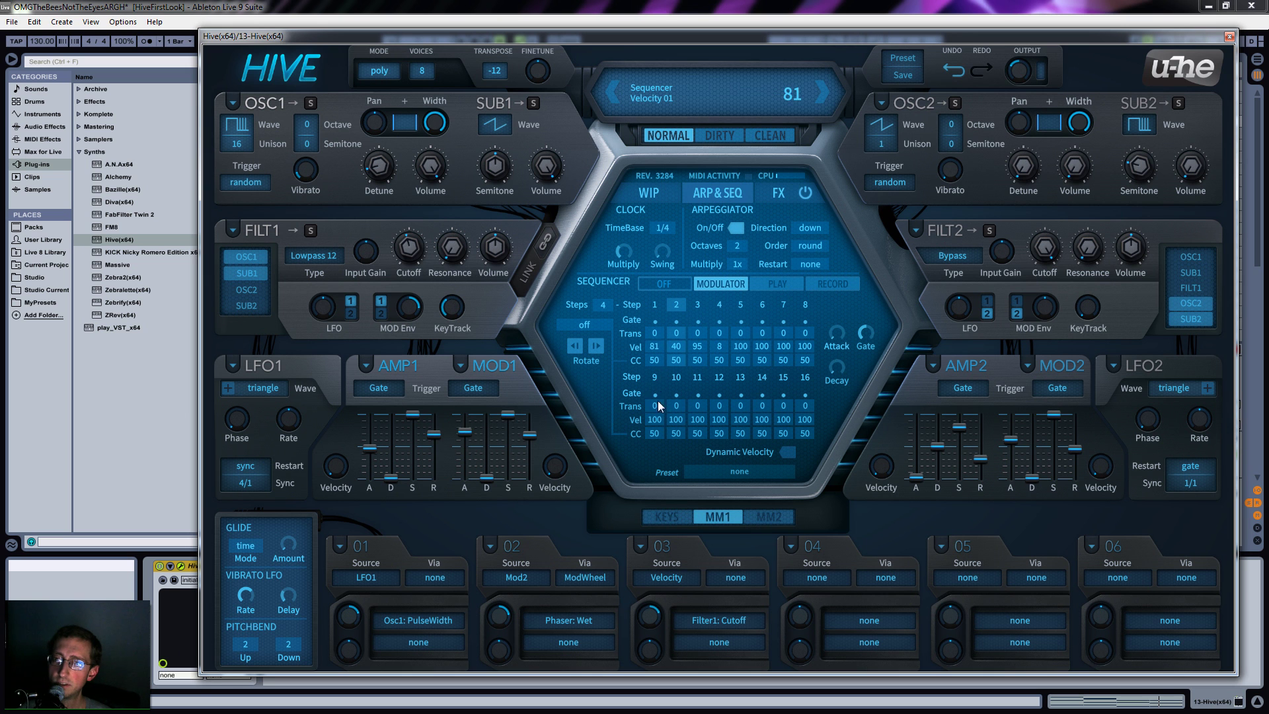
pyautogui.click(681, 578)
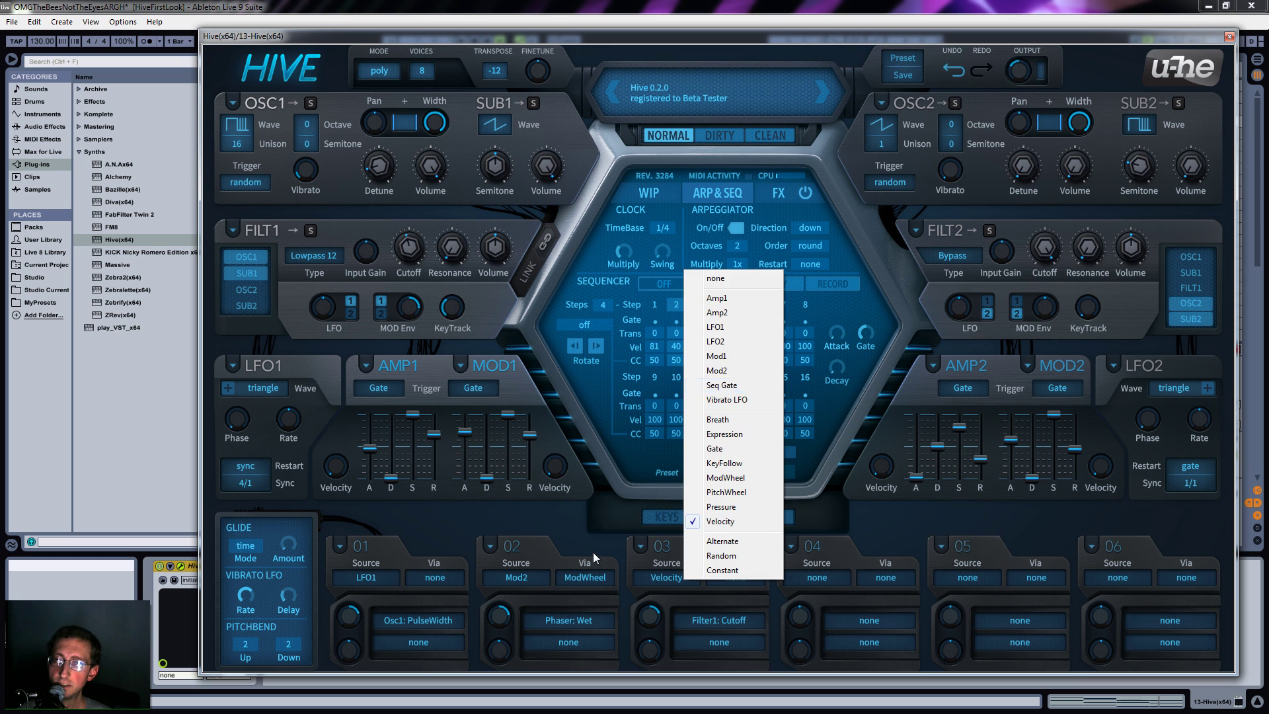
pyautogui.click(599, 529)
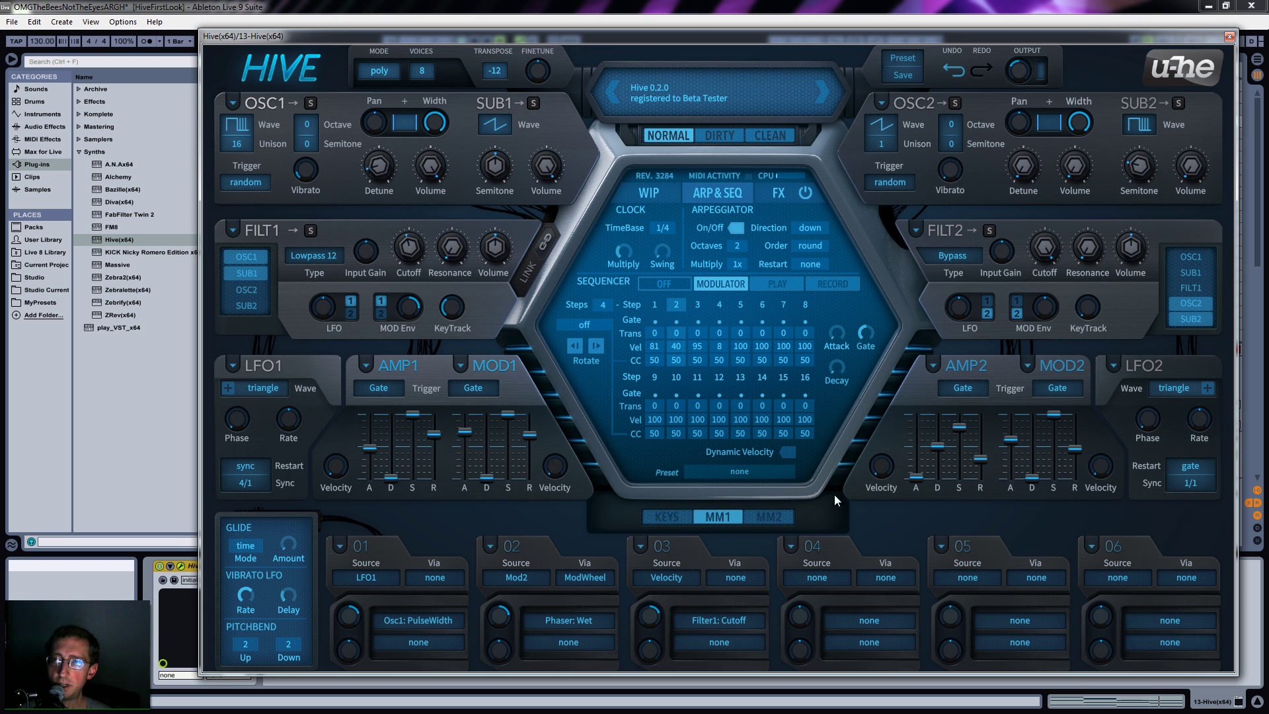
# Turn off the arpeggiator and the sequencer, and reset slot 03's Filter1: Cutoff depth.
pyautogui.click(736, 227)
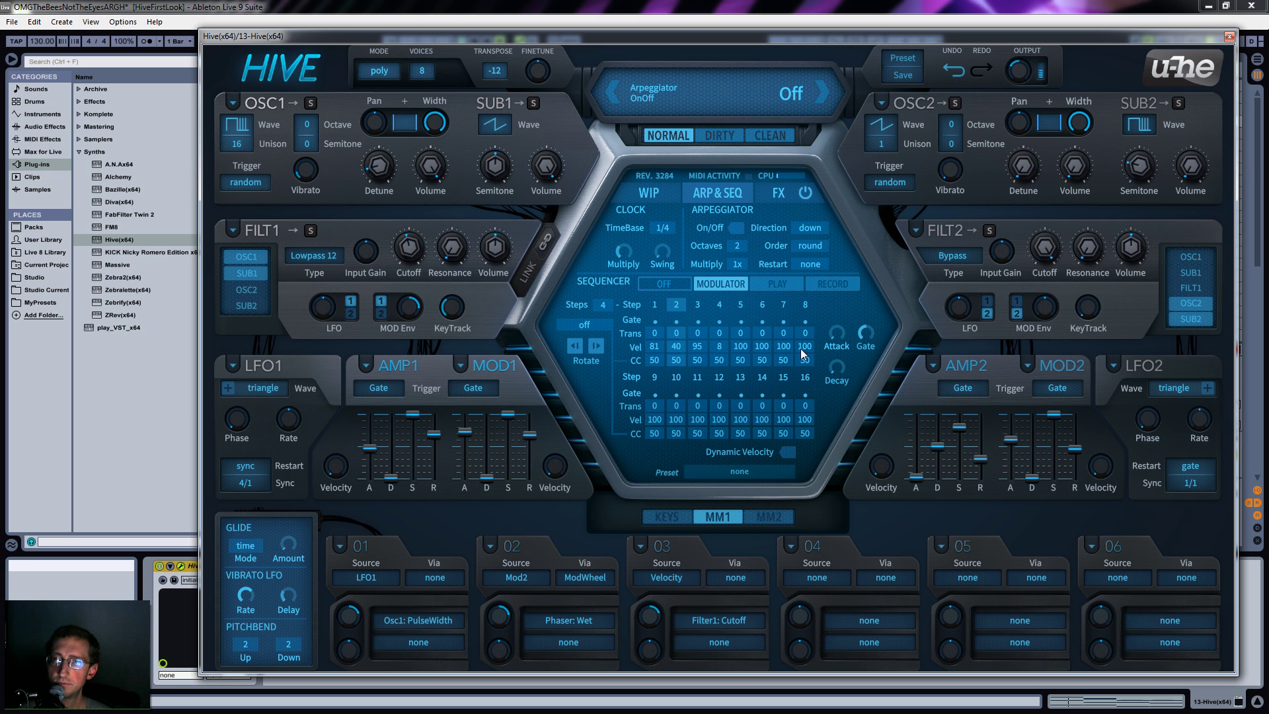
pyautogui.click(685, 289)
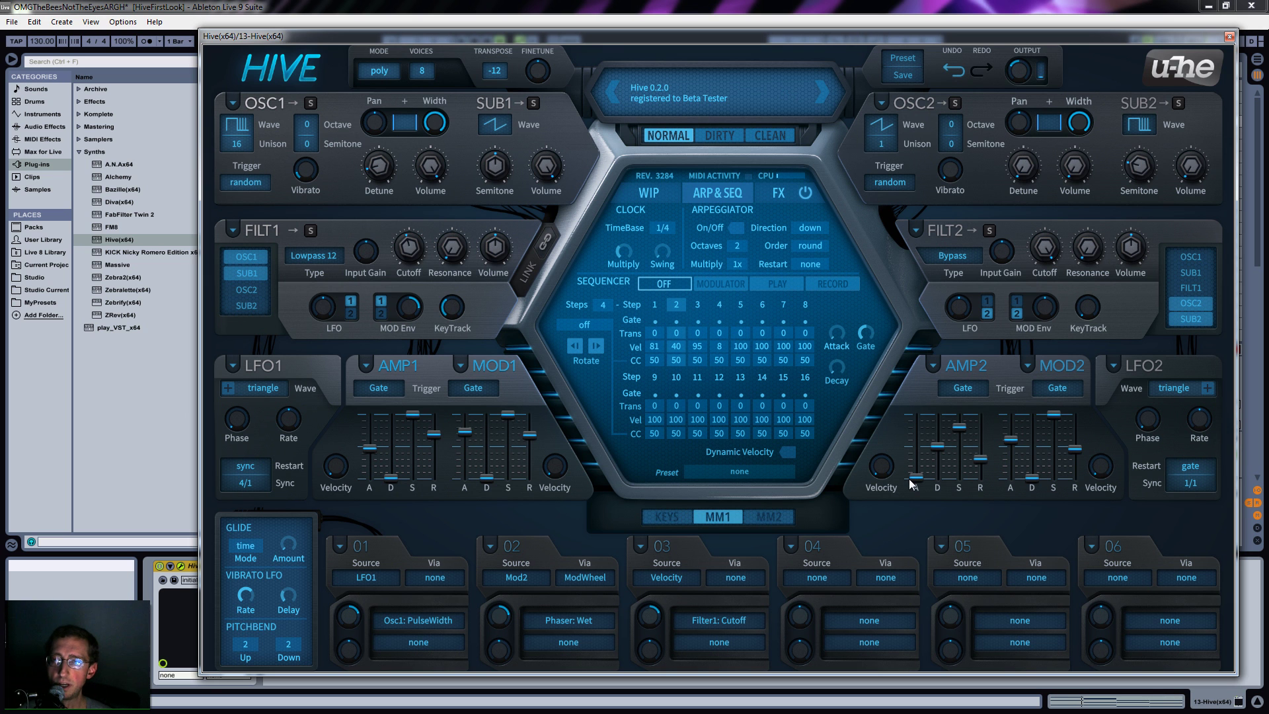
pyautogui.doubleClick(651, 618)
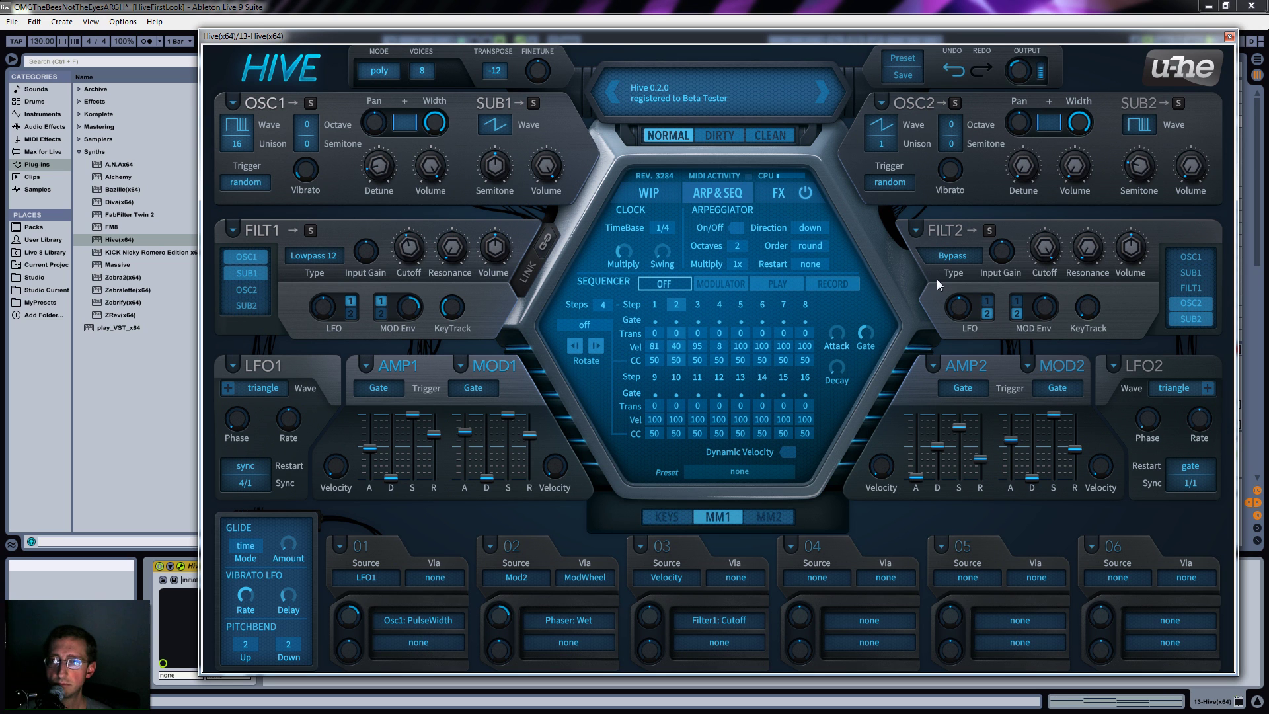
# Switch the sequencer back to Modulator and set slot 03's source to Seq Gate.
pyautogui.click(702, 284)
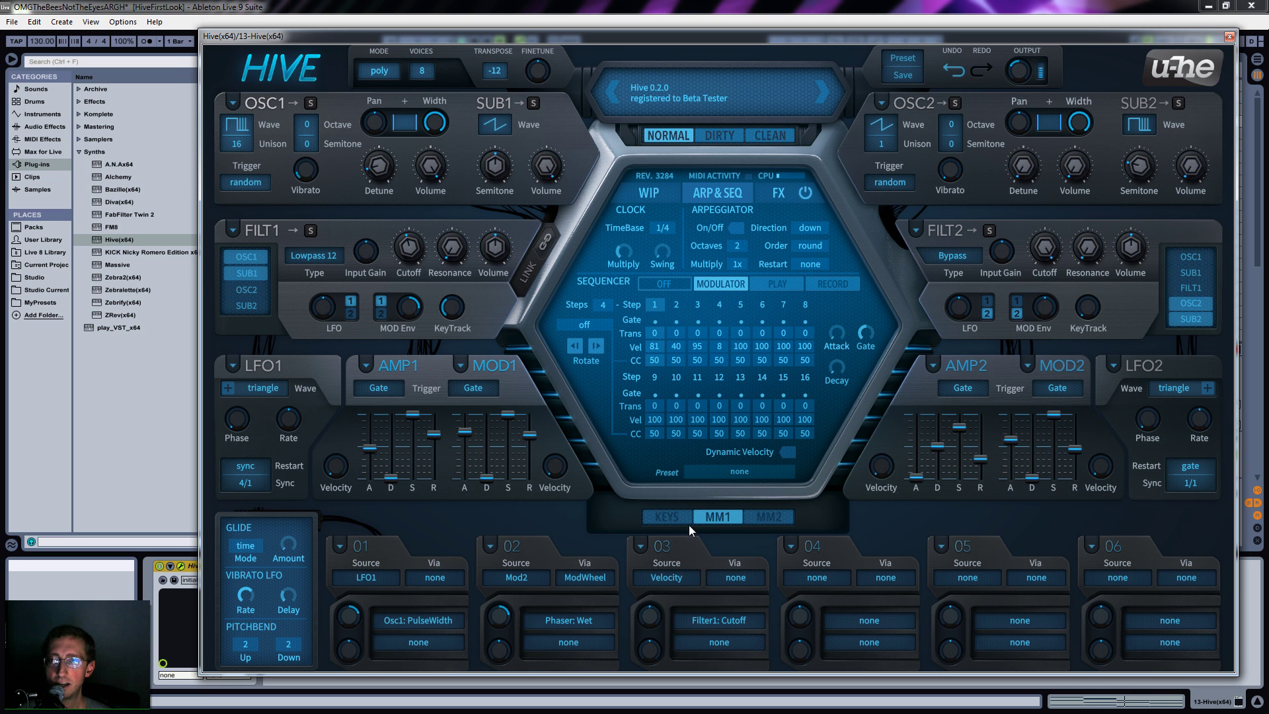
pyautogui.click(675, 574)
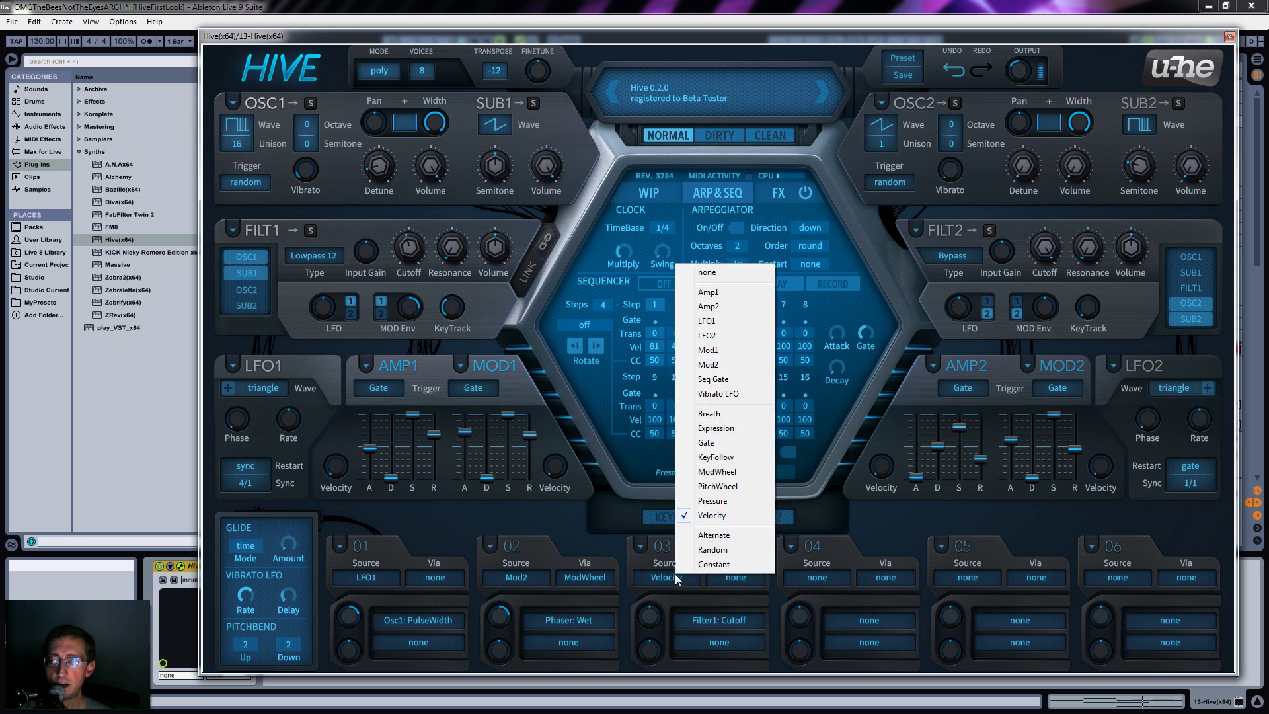
pyautogui.click(729, 379)
# Assign slot 03's targets to Osc1: Volume and Osc1: Sub Volume and raise both depths, the second to 100.00.
pyautogui.moveTo(708, 620); pyautogui.dragTo(686, 249)
pyautogui.moveTo(1012, 91); pyautogui.dragTo(1024, 69)
pyautogui.moveTo(719, 621); pyautogui.dragTo(430, 166)
pyautogui.moveTo(719, 642); pyautogui.dragTo(546, 178)
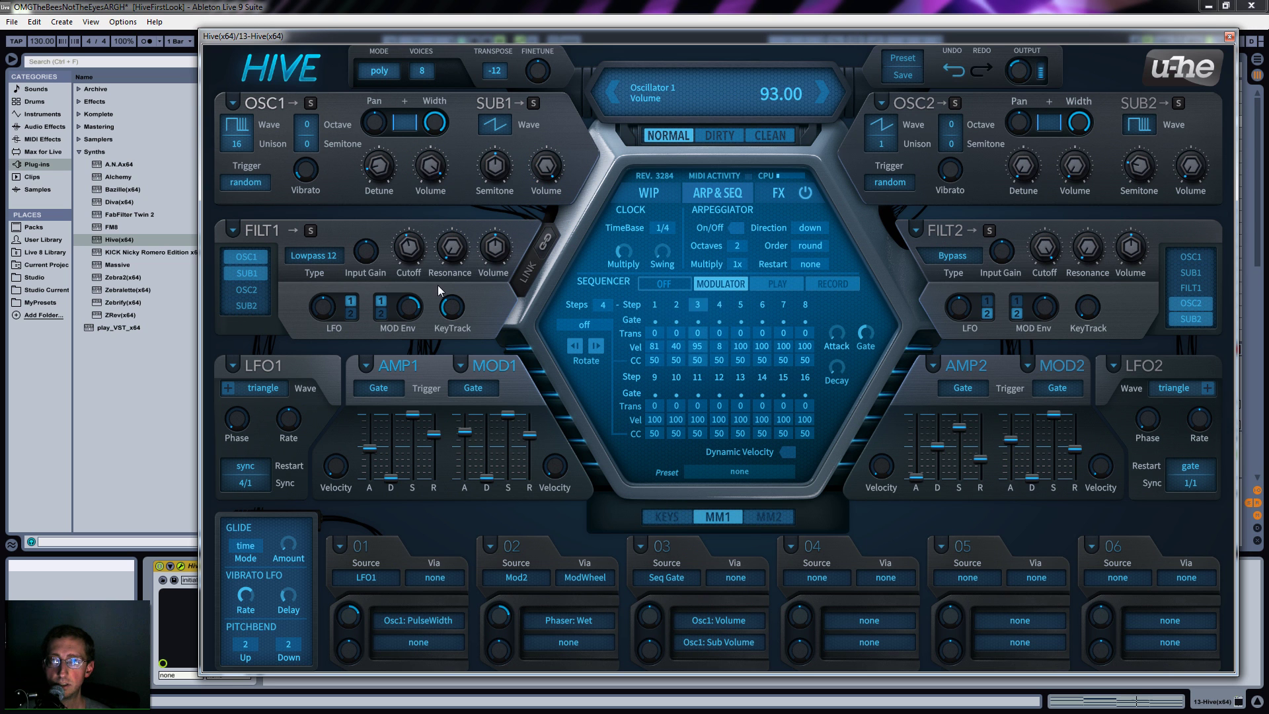
pyautogui.moveTo(649, 654); pyautogui.dragTo(650, 615)
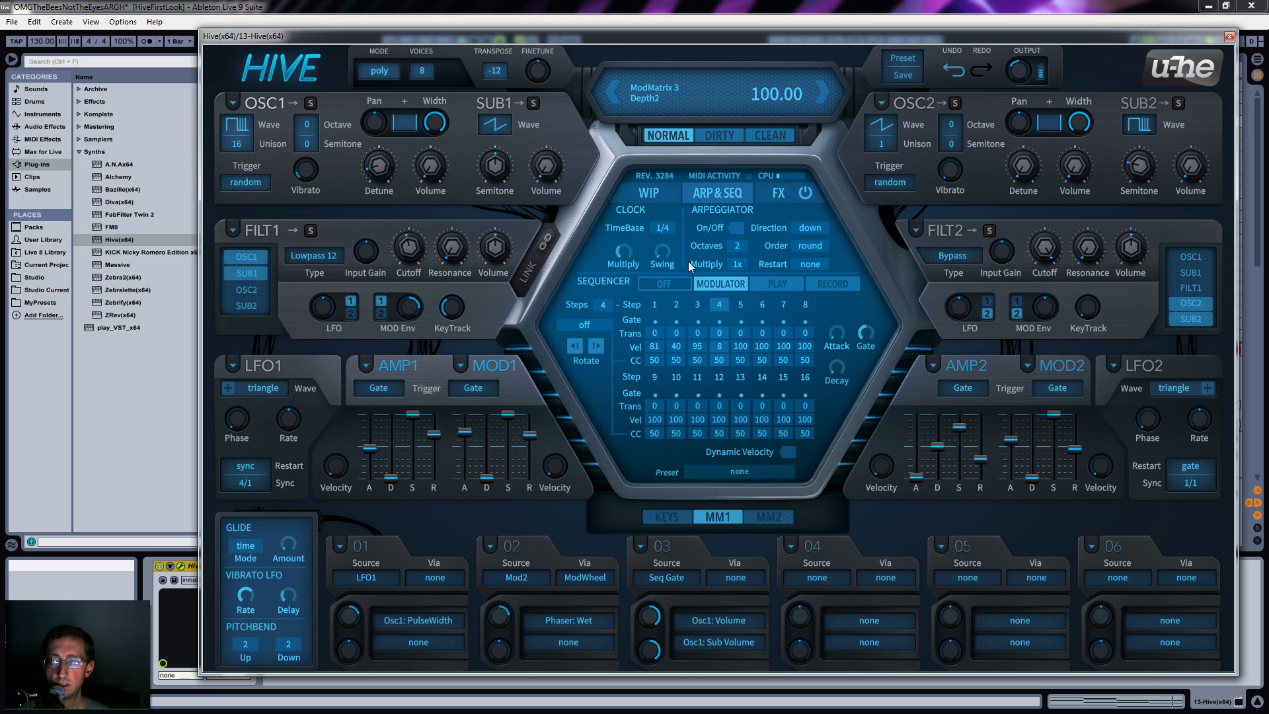
# Set the clock's time base to 1/16 and raise the velocities of sequencer steps 1, 2 and 4 to 100.
pyautogui.click(661, 227)
pyautogui.click(690, 254)
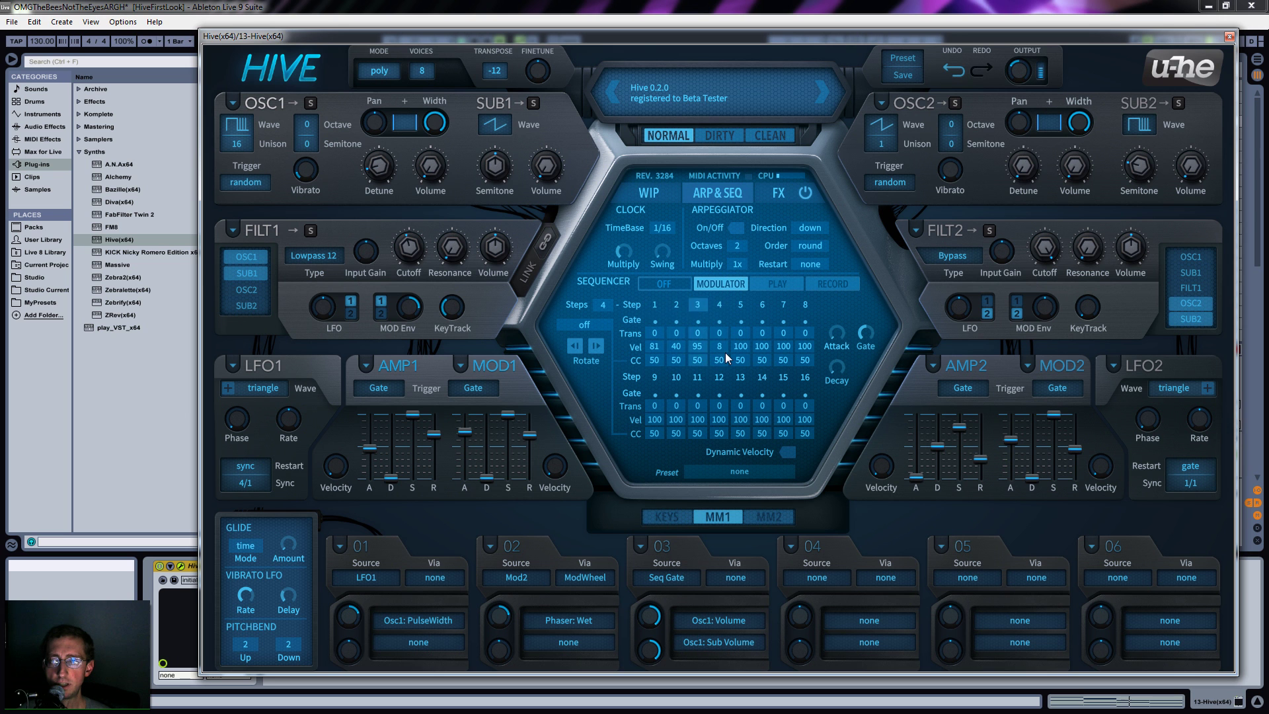
pyautogui.moveTo(720, 347)
pyautogui.mouseDown()
pyautogui.moveTo(738, 184)
pyautogui.moveTo(696, 336)
pyautogui.moveTo(679, 192)
pyautogui.mouseUp()
pyautogui.moveTo(654, 346); pyautogui.dragTo(665, 213)
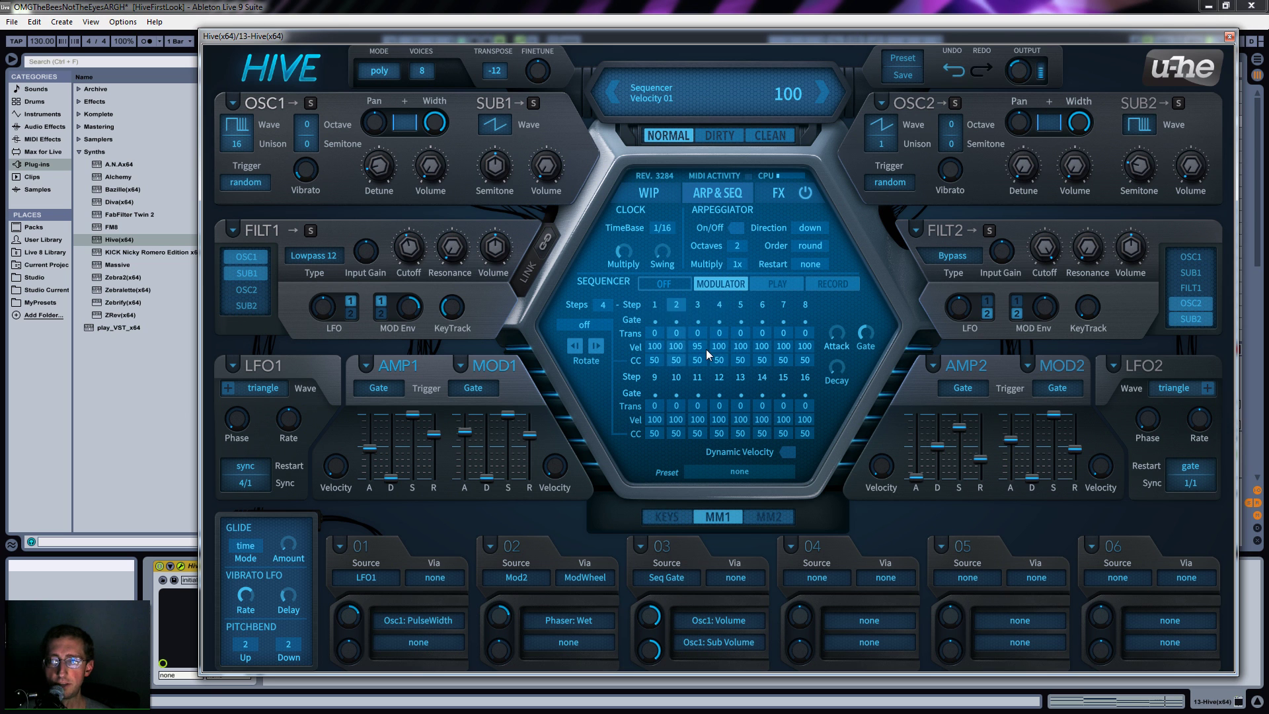
# Set the sequencer's Decay to 25.00 and the velocities of steps 2 and 3 to 47 and 66.
pyautogui.moveTo(698, 346); pyautogui.dragTo(718, 236)
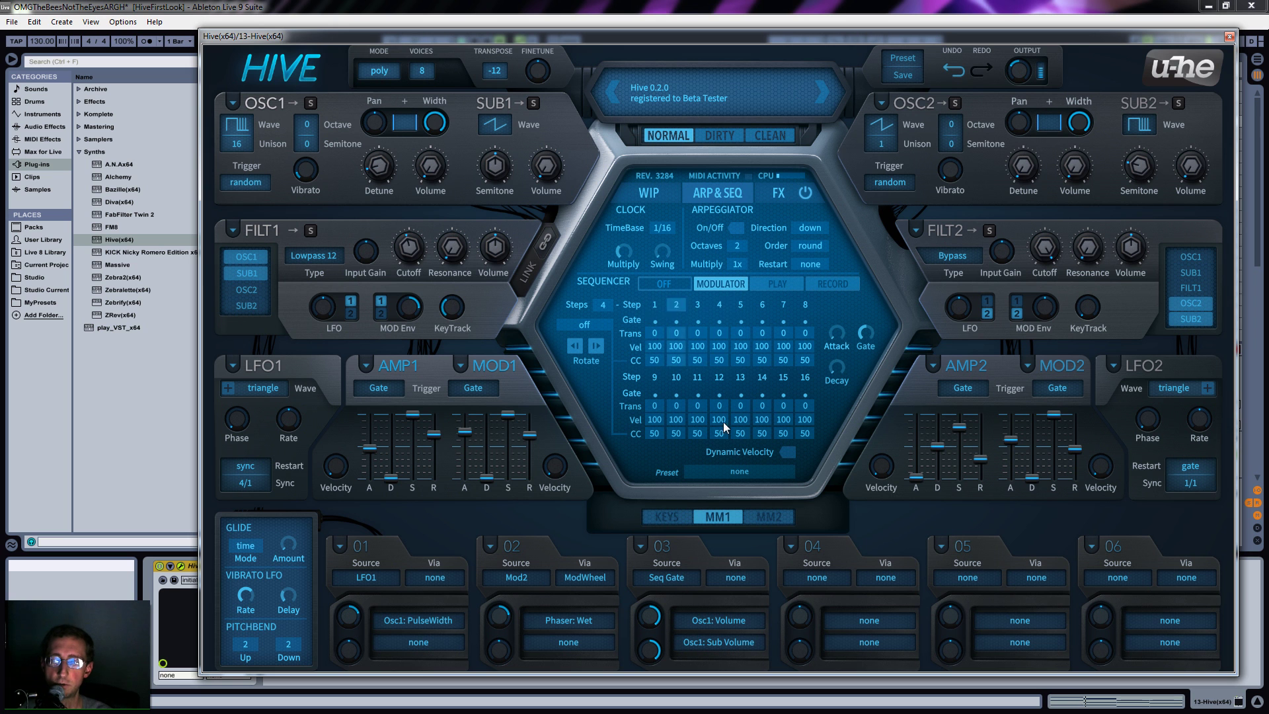
pyautogui.moveTo(848, 370); pyautogui.dragTo(850, 272)
pyautogui.moveTo(842, 330); pyautogui.dragTo(838, 378)
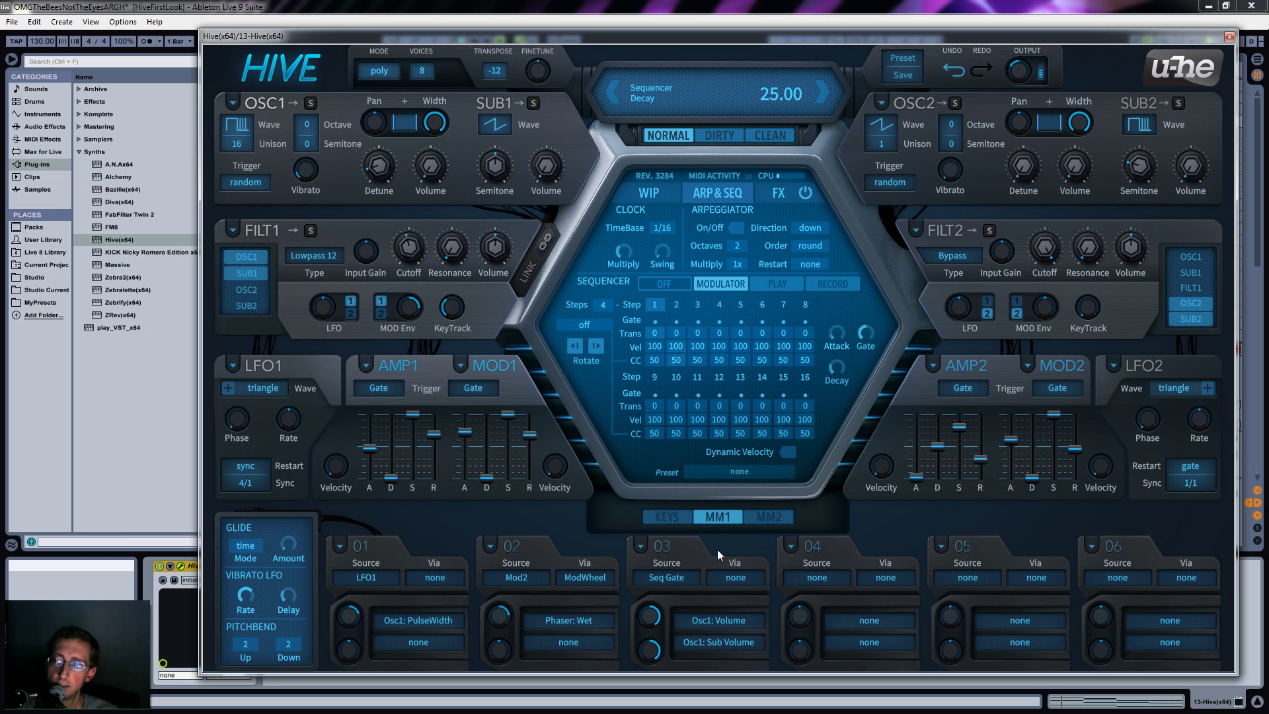
pyautogui.moveTo(698, 346)
pyautogui.mouseDown()
pyautogui.moveTo(686, 398)
pyautogui.moveTo(685, 357)
pyautogui.moveTo(672, 377)
pyautogui.moveTo(669, 420)
pyautogui.mouseUp()
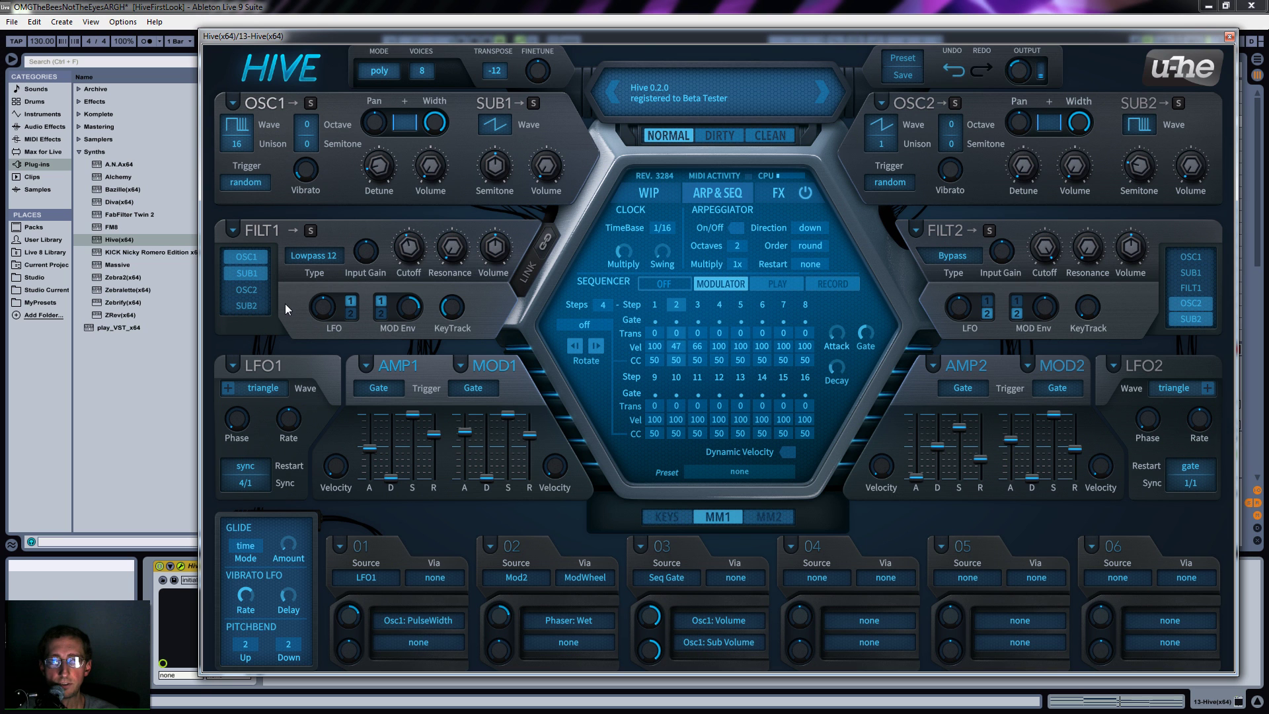
# Remove OSC2 and SUB2 from Filter 2's inputs and close the Hive window.
pyautogui.click(1191, 288)
pyautogui.click(1191, 303)
pyautogui.click(1192, 288)
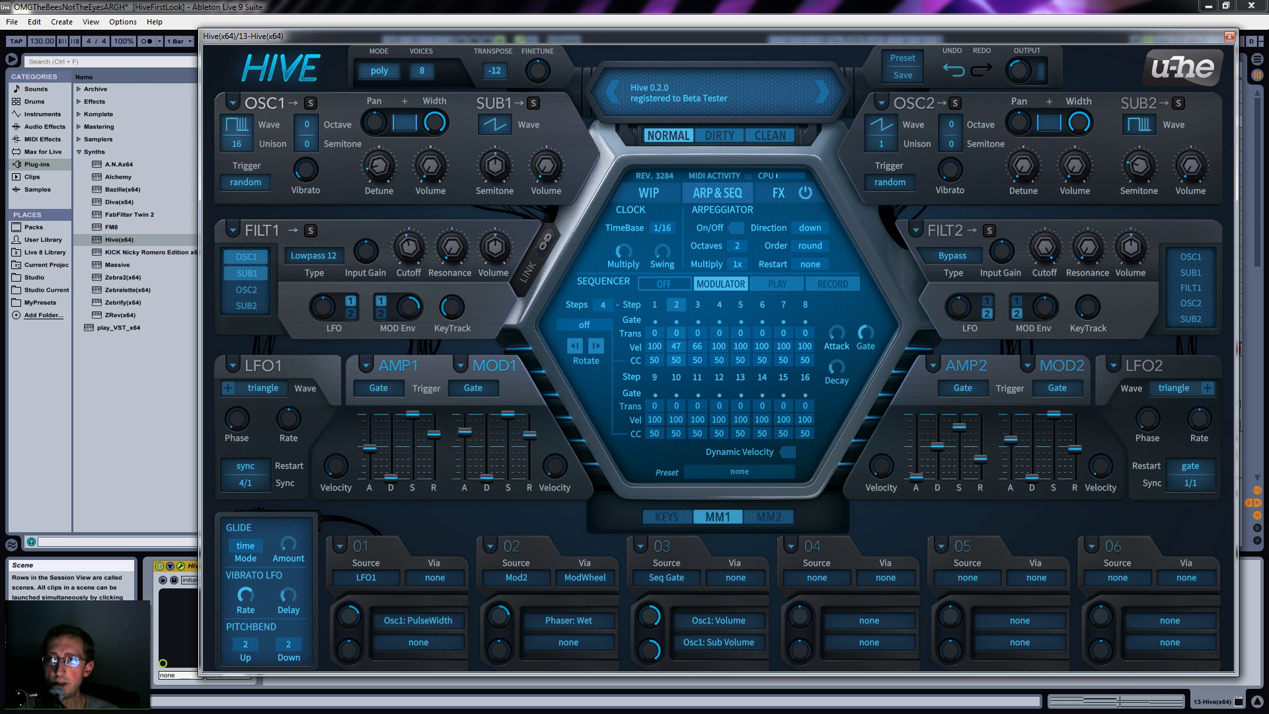
pyautogui.click(1229, 38)
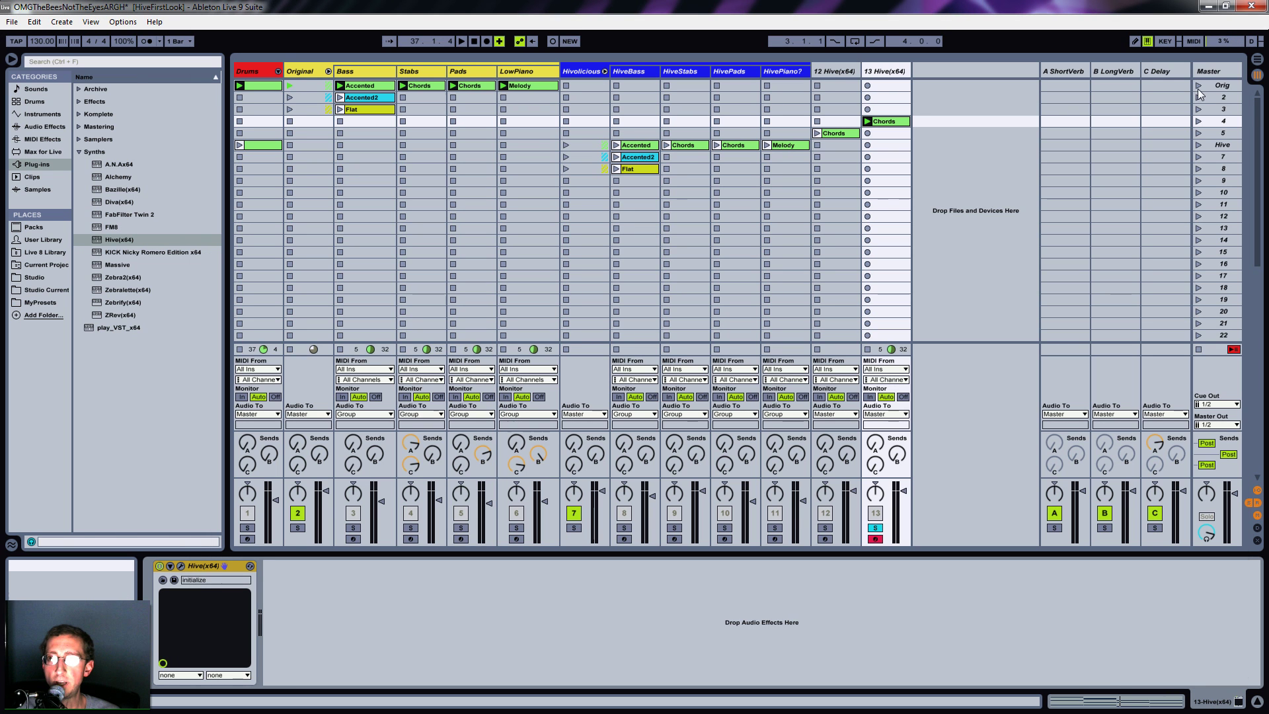
# Unsolo track 13 and launch the Orig scene followed by the Hive scene to compare the two arrangements.
pyautogui.click(875, 527)
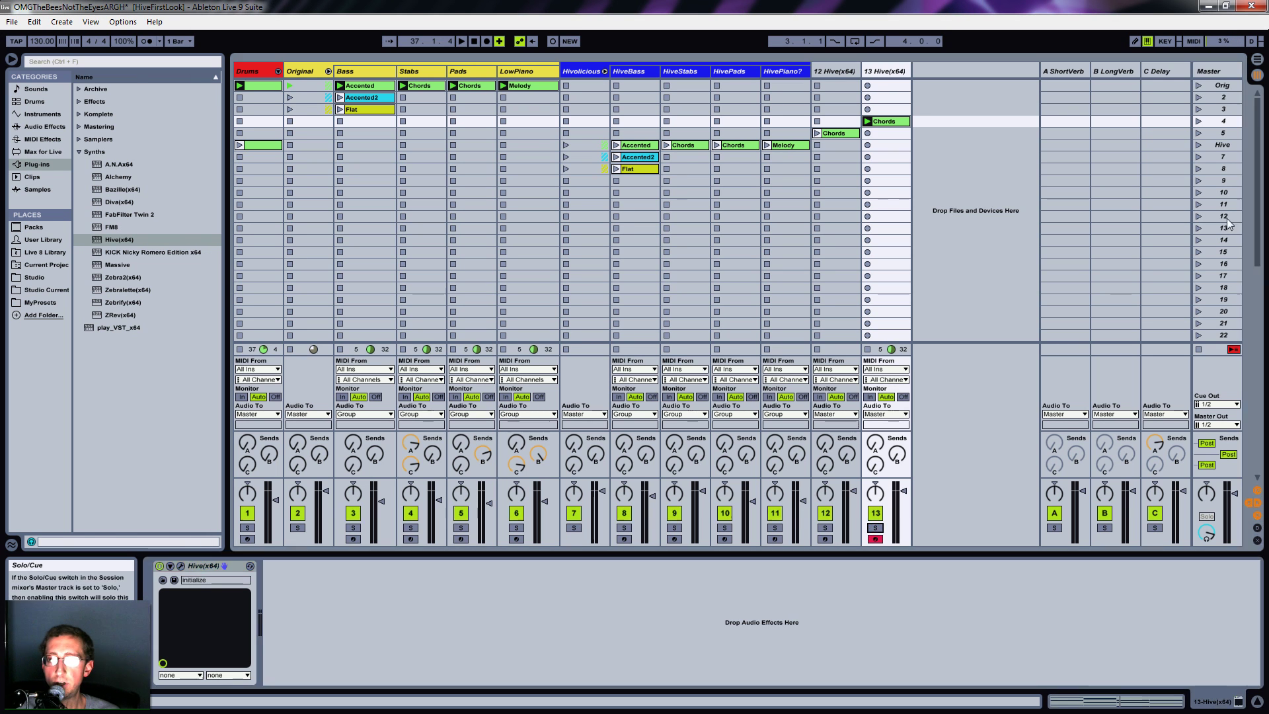
pyautogui.click(1199, 86)
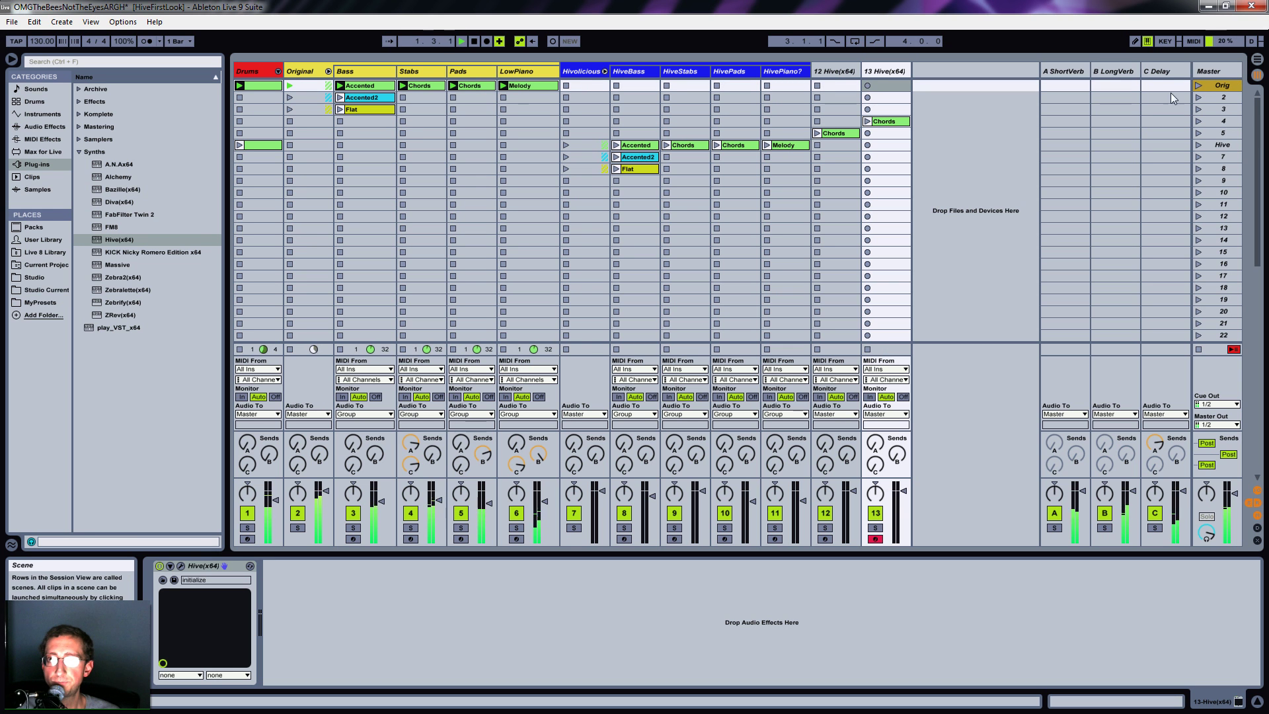
pyautogui.click(1199, 144)
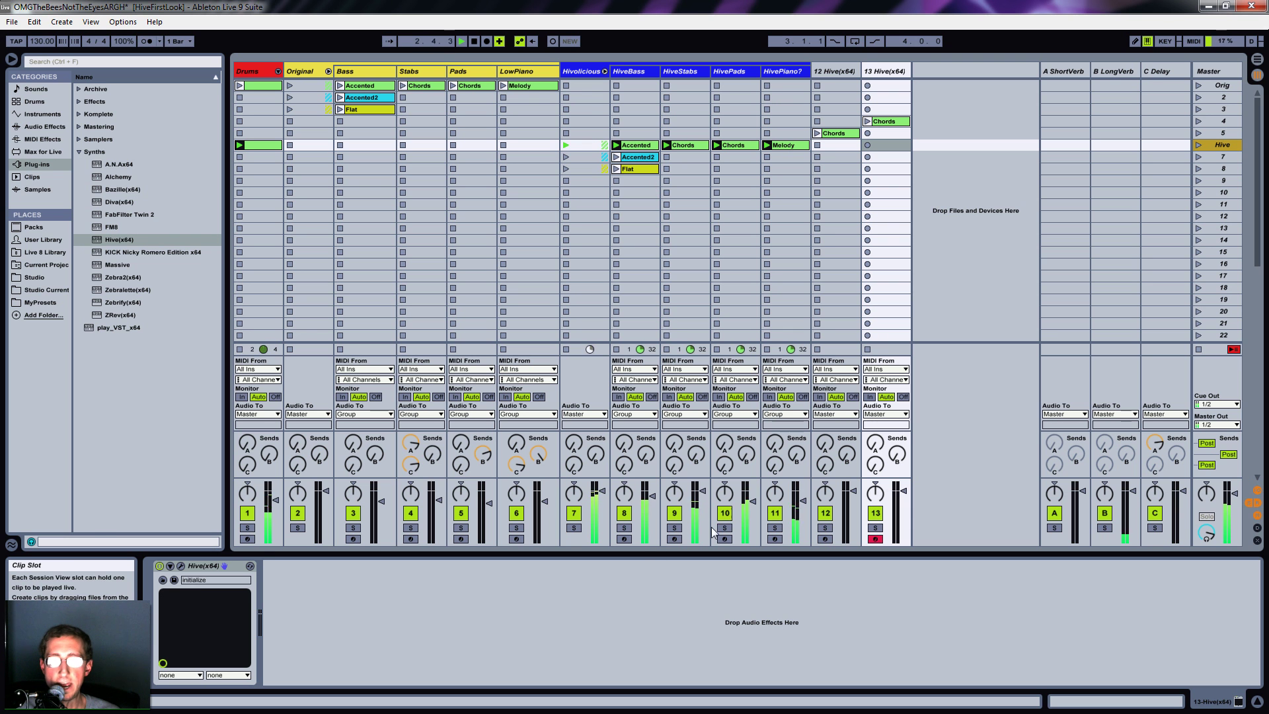
# Solo the HiveBass track, examine its SubbyTranceBass patch in the Hive editor and close the editor.
pyautogui.click(624, 527)
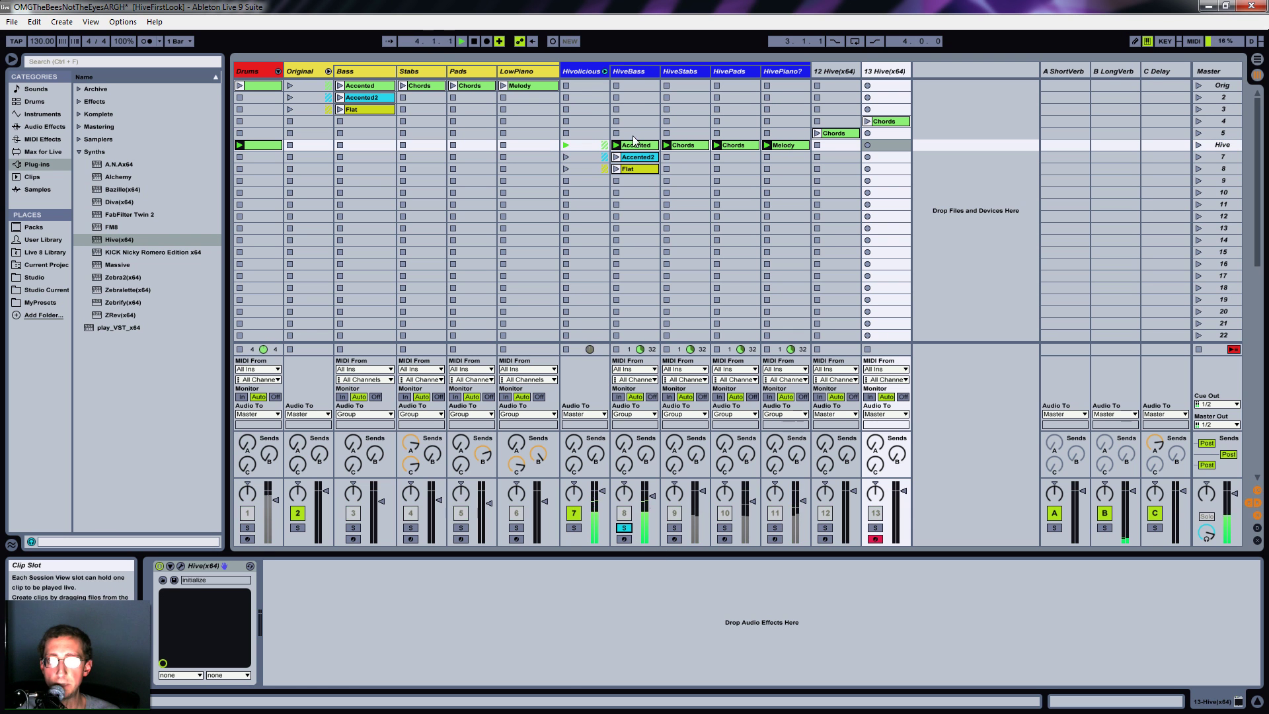
pyautogui.click(640, 77)
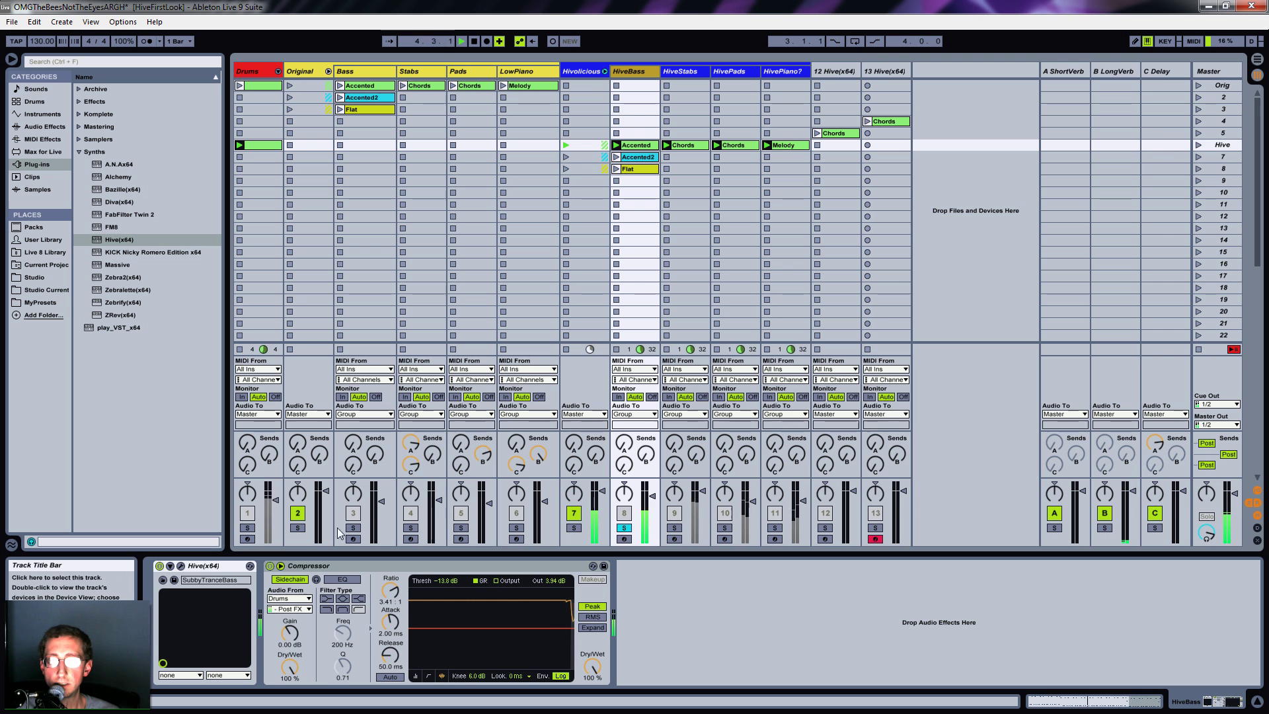
pyautogui.click(181, 566)
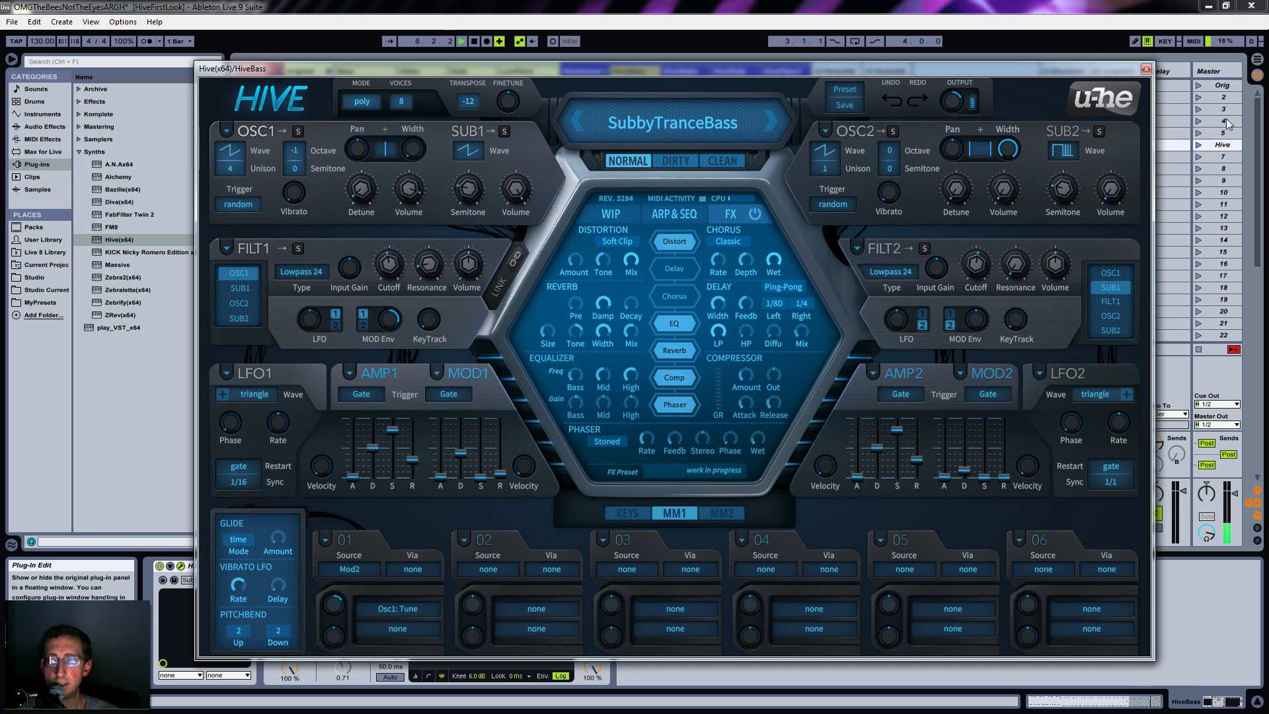
pyautogui.click(1150, 66)
# Solo the HiveStabs track, open its Hive editor and switch off the solo on Filter 1.
pyautogui.click(673, 528)
pyautogui.click(681, 71)
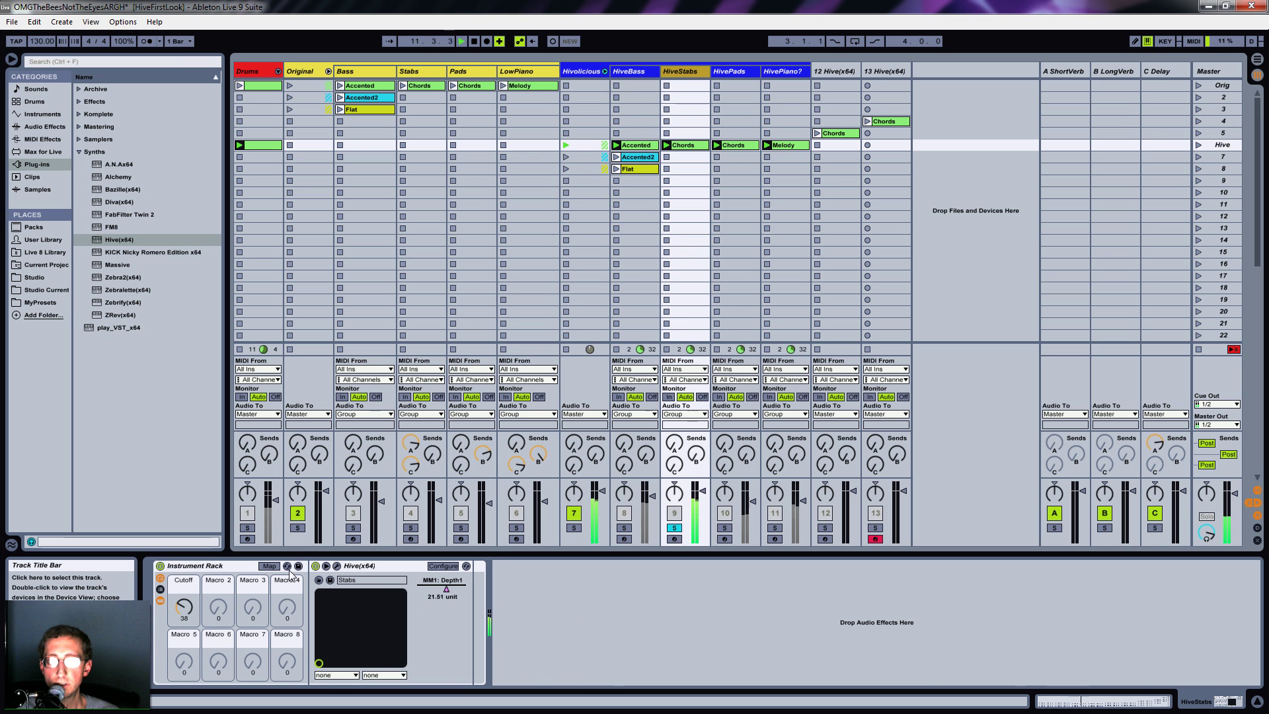
pyautogui.click(335, 566)
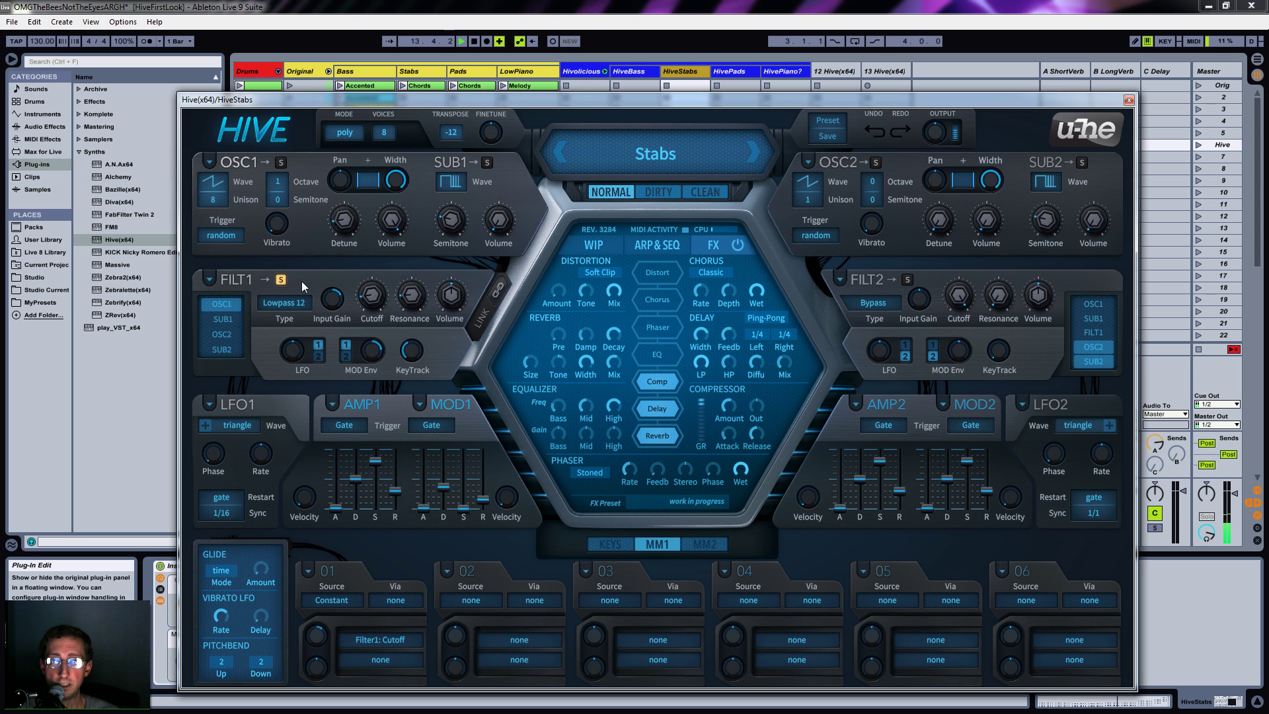
pyautogui.click(282, 280)
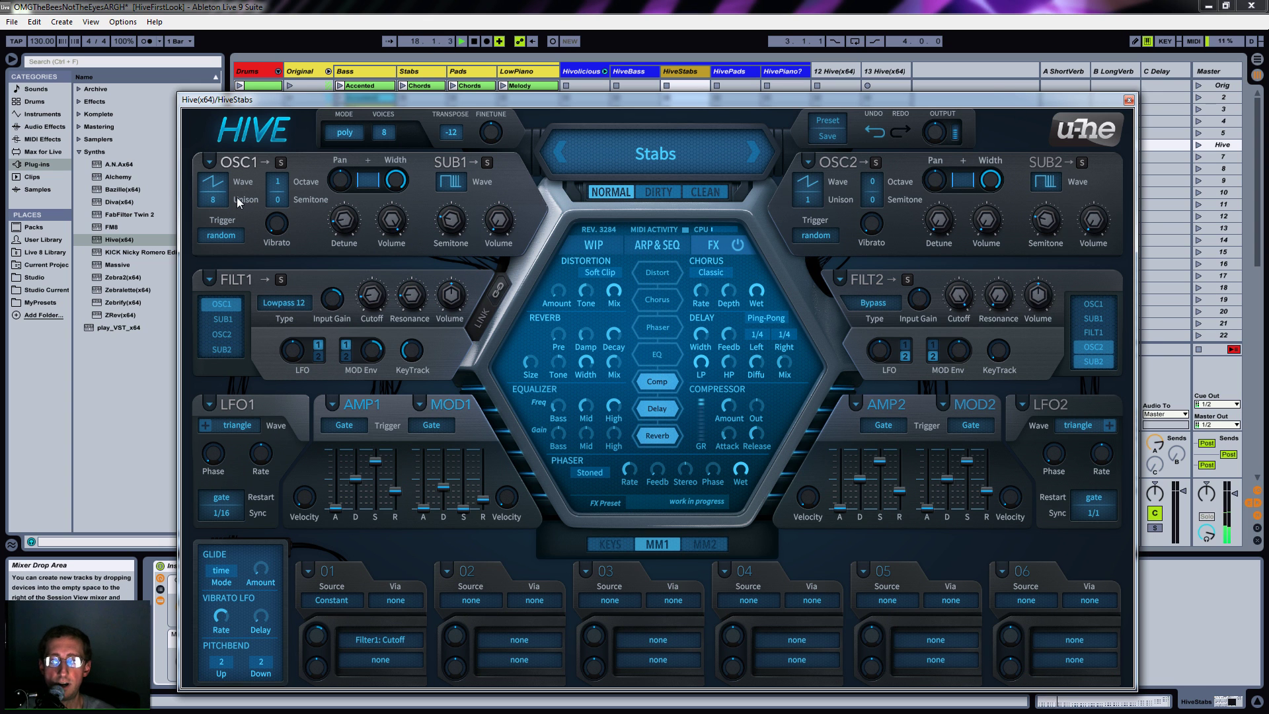
# Audition the Stabs patch with the compressor, delay and reverb toggled off and back on.
pyautogui.click(665, 386)
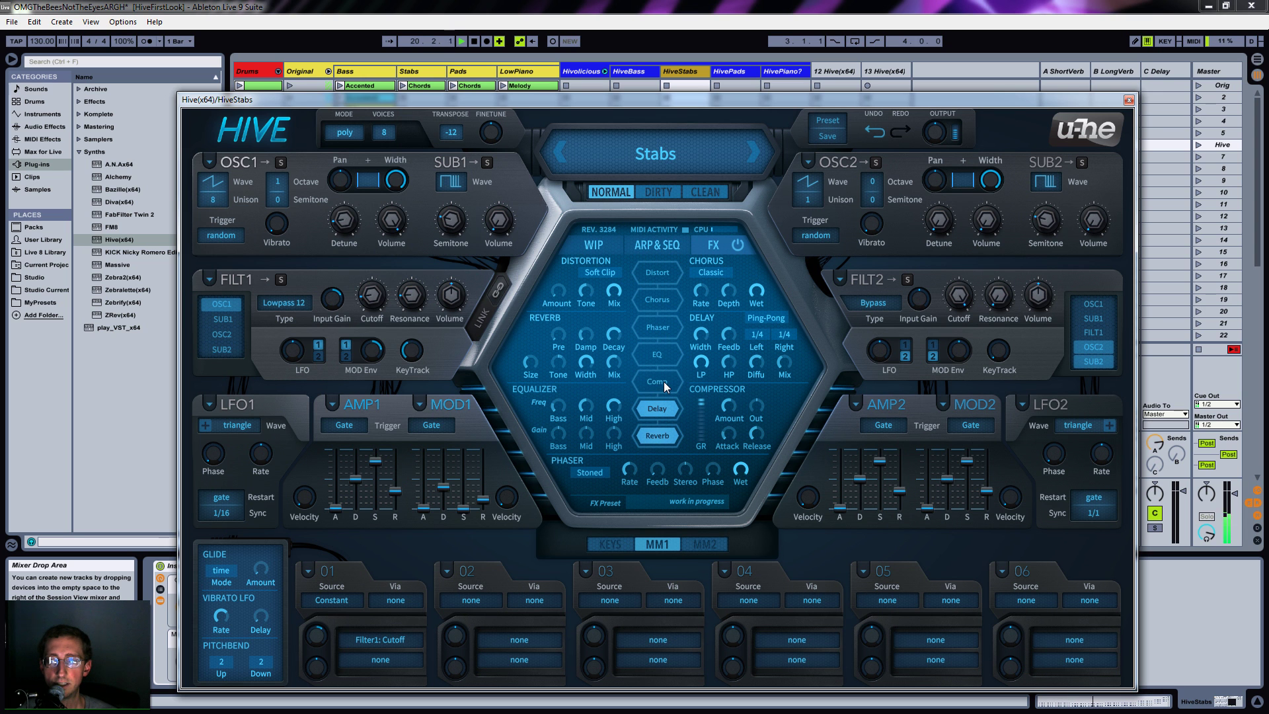
pyautogui.click(665, 386)
pyautogui.click(665, 410)
pyautogui.click(663, 437)
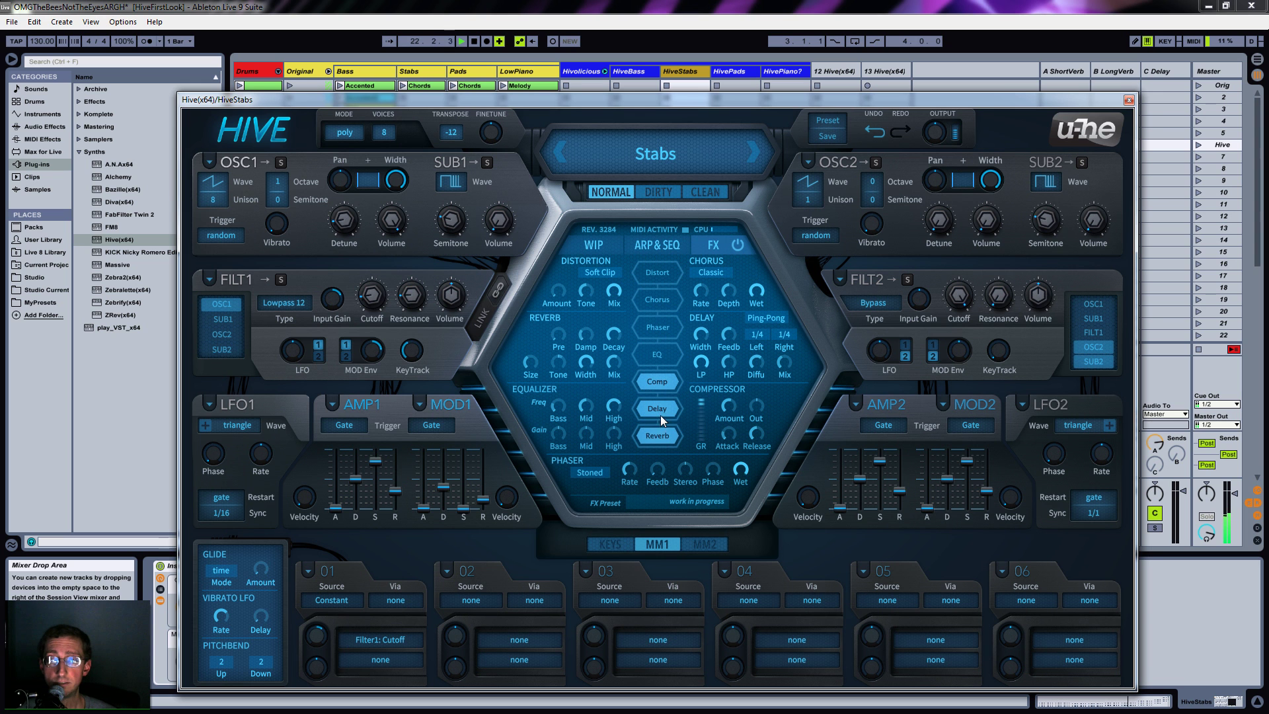
pyautogui.click(660, 413)
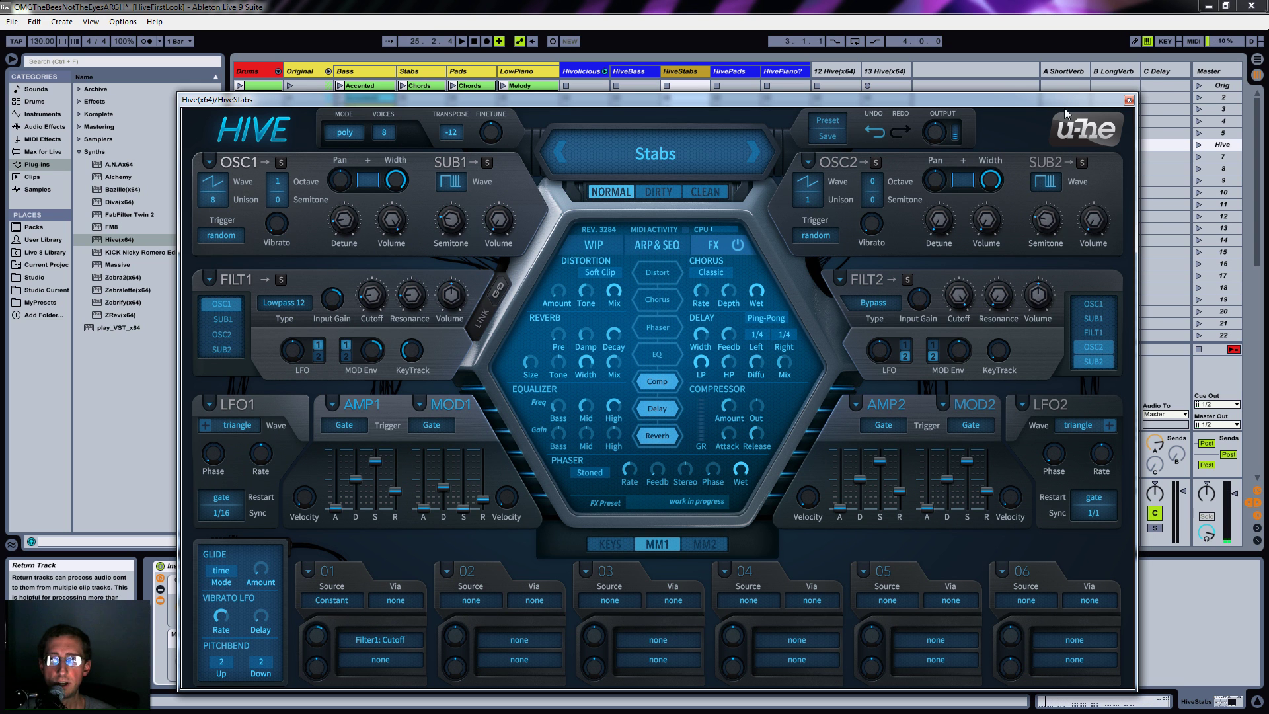
# Sweep the HiveStabs rack's Cutoff macro up to 127 and down to 0 during playback, closing the Hive window along the way.
pyautogui.moveTo(787, 105); pyautogui.dragTo(889, 84)
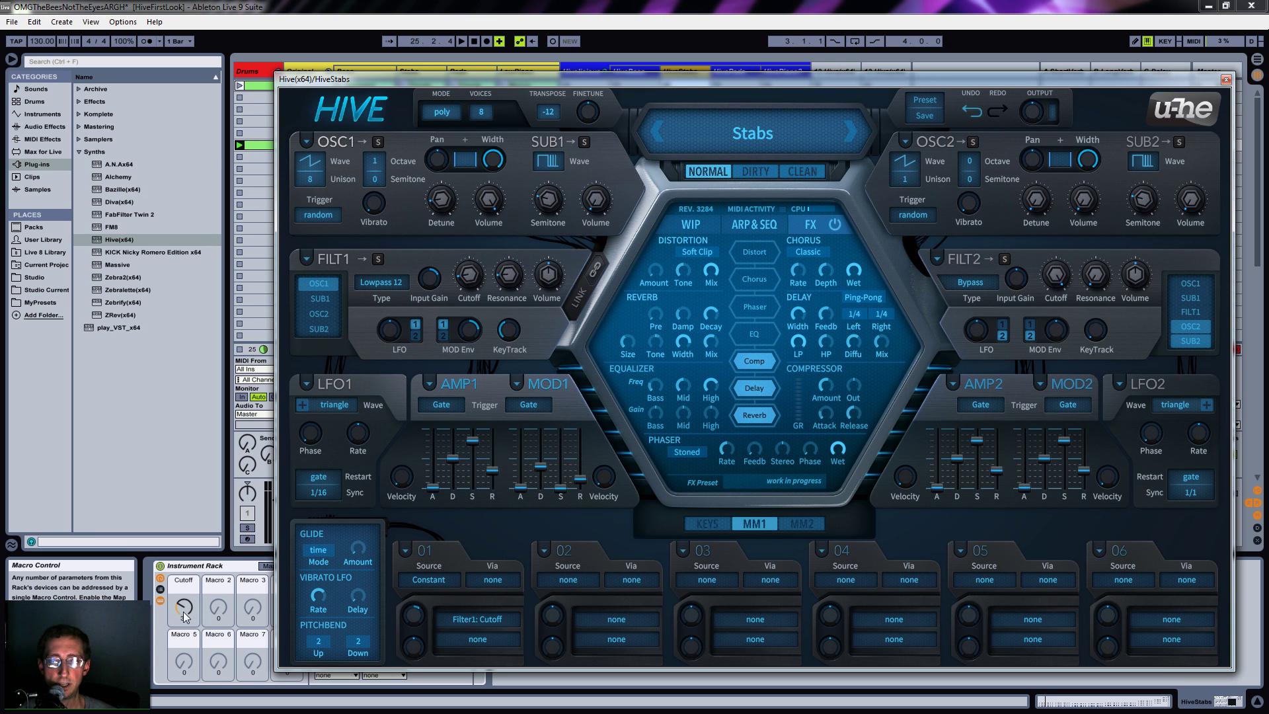
pyautogui.moveTo(186, 616); pyautogui.dragTo(187, 613)
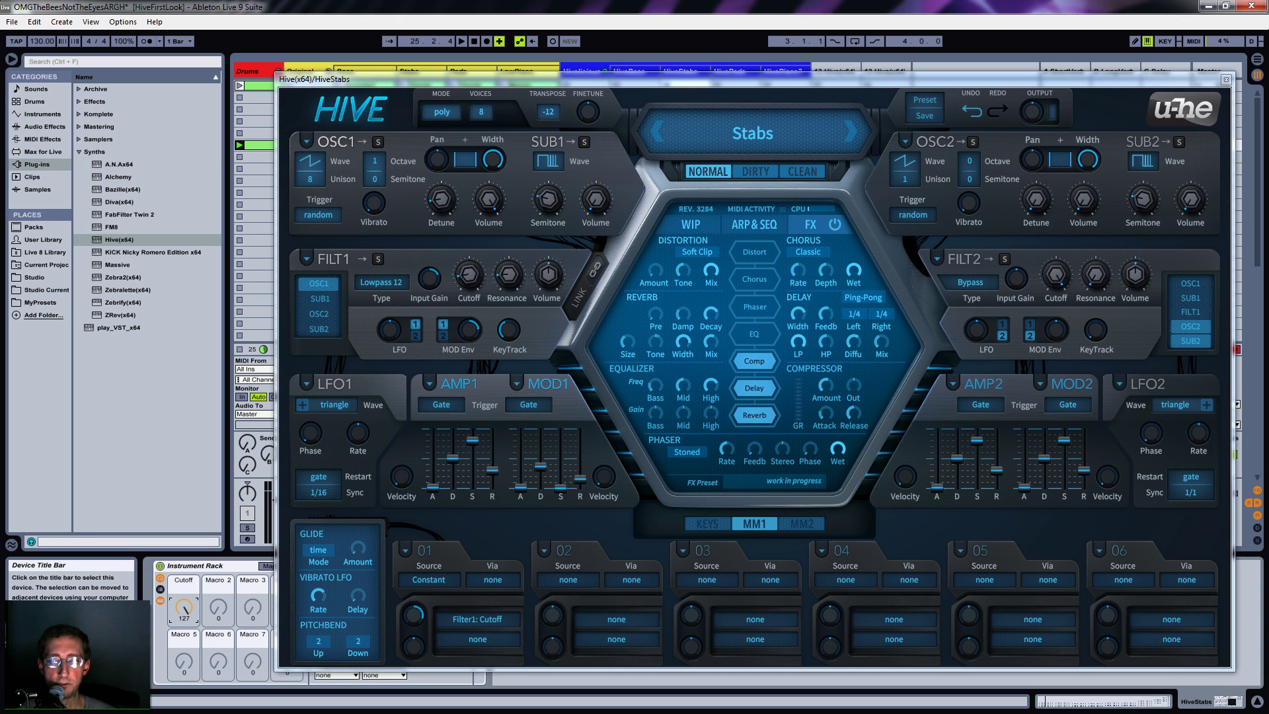
pyautogui.press('space')
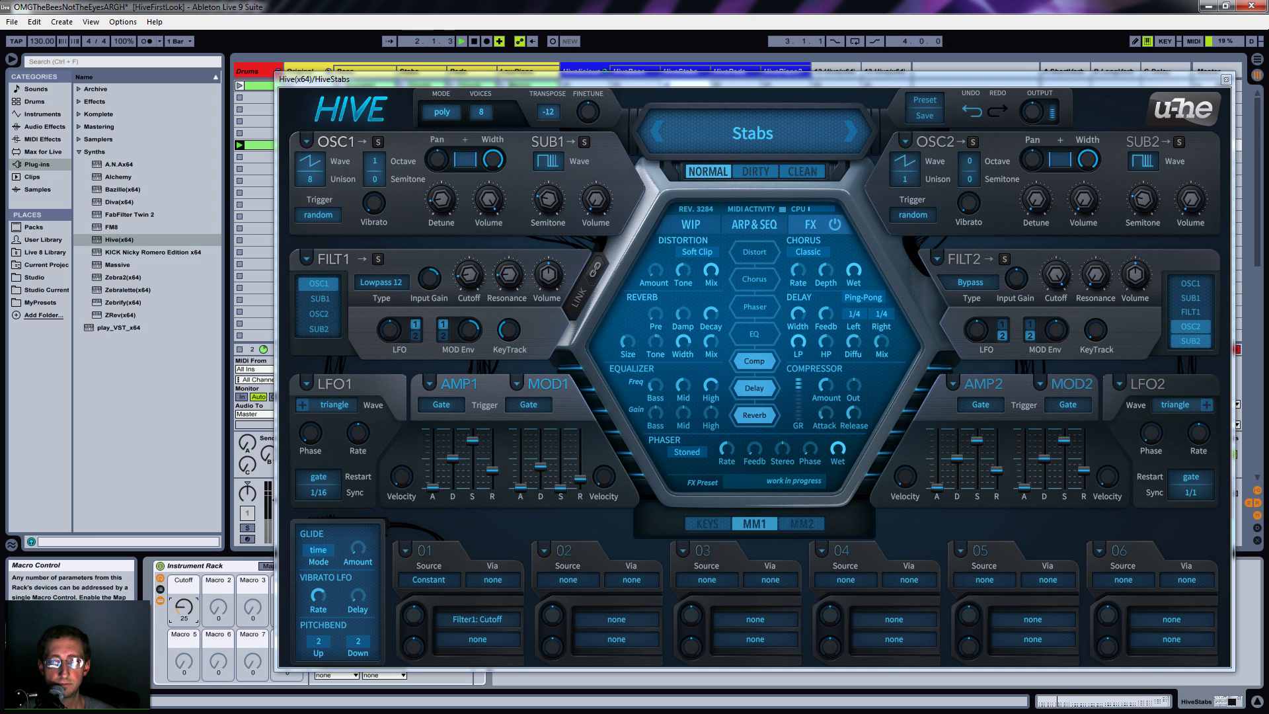
pyautogui.click(1225, 81)
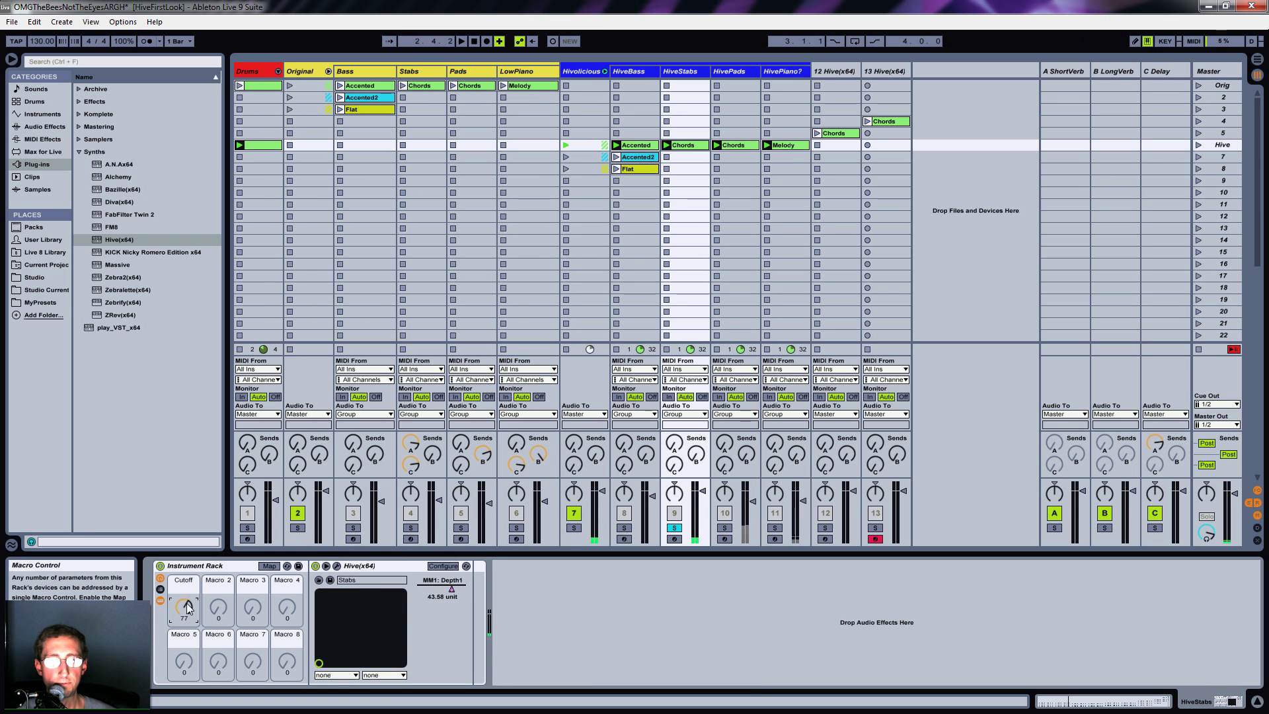
pyautogui.moveTo(190, 602); pyautogui.dragTo(190, 648)
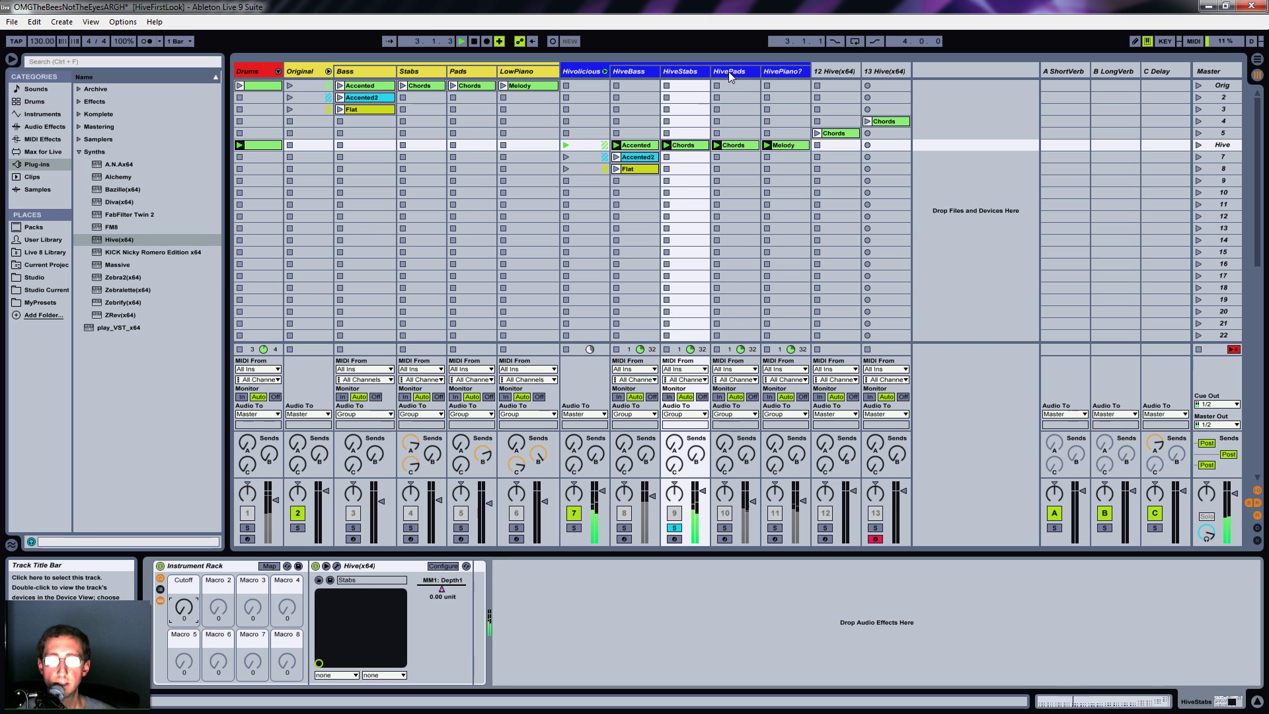
# Solo the HivePads track, examine its Pads patch in the Hive editor during playback and close the editor.
pyautogui.click(724, 527)
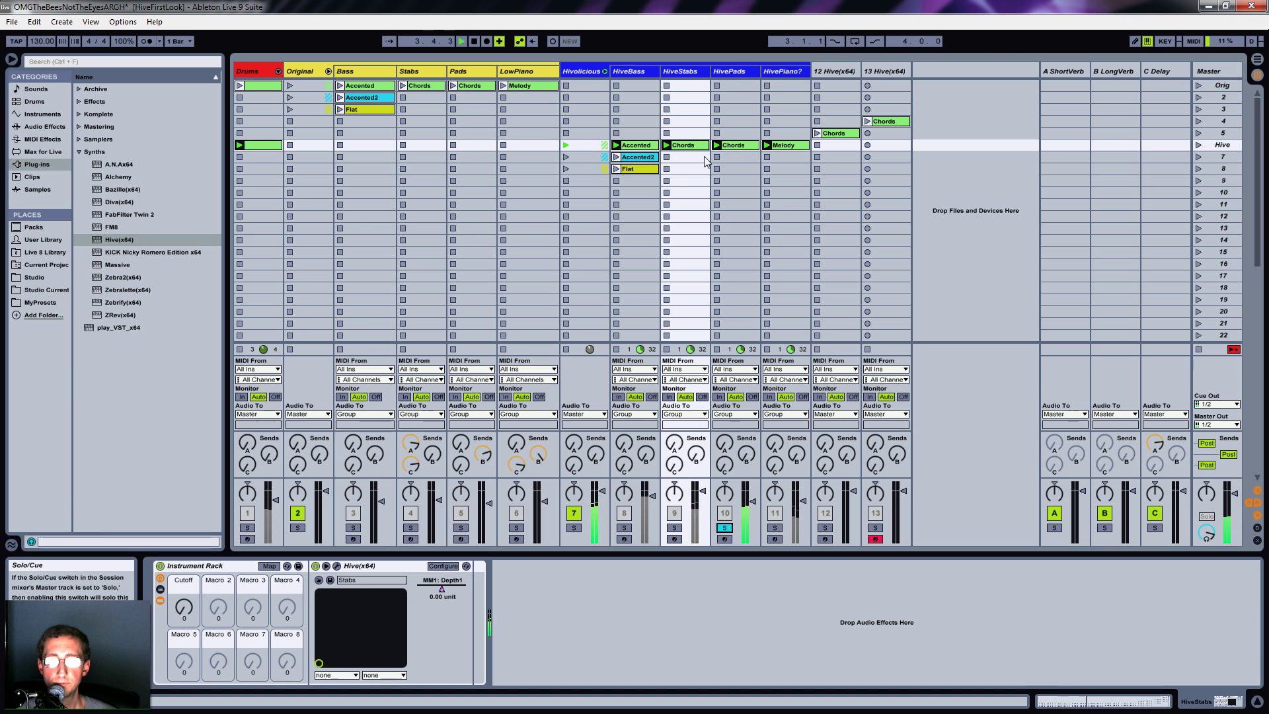
pyautogui.click(733, 71)
pyautogui.click(181, 567)
pyautogui.moveTo(447, 111); pyautogui.dragTo(505, 89)
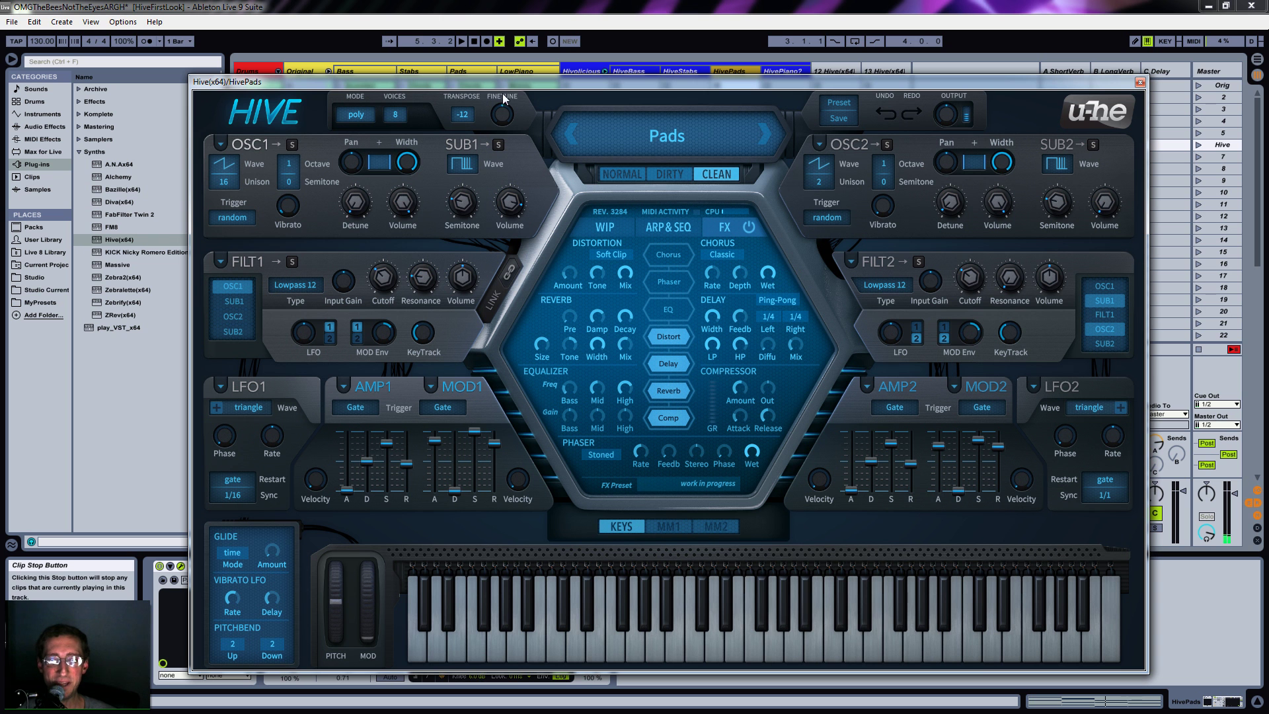
pyautogui.press('space')
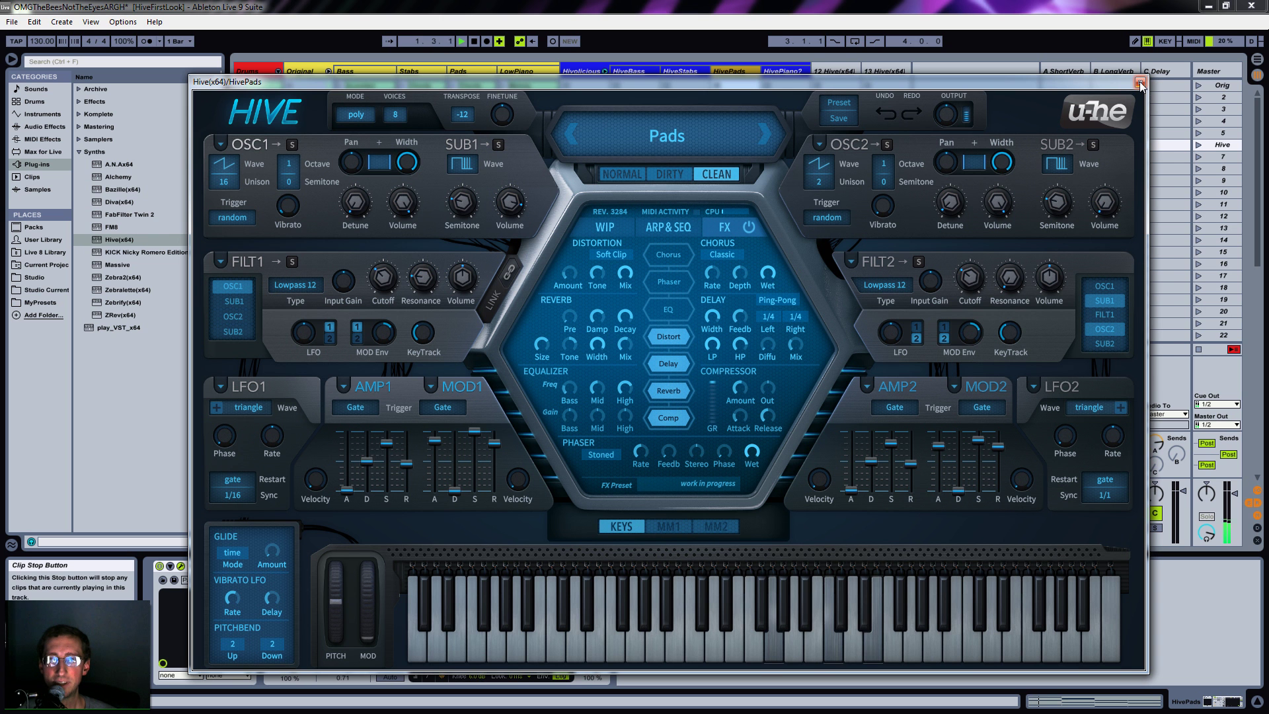
pyautogui.click(1140, 84)
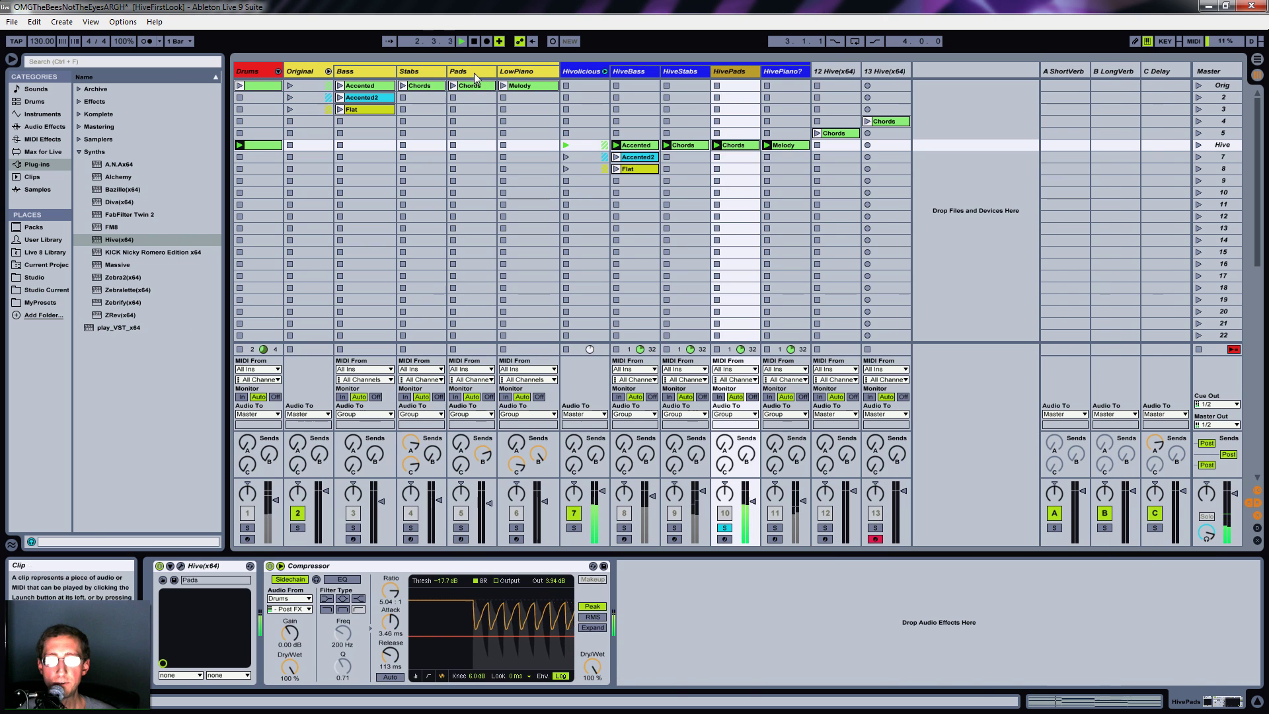
# Launch the original Pads track's Chords clip for comparison and return to the HivePads track.
pyautogui.click(474, 72)
pyautogui.click(456, 529)
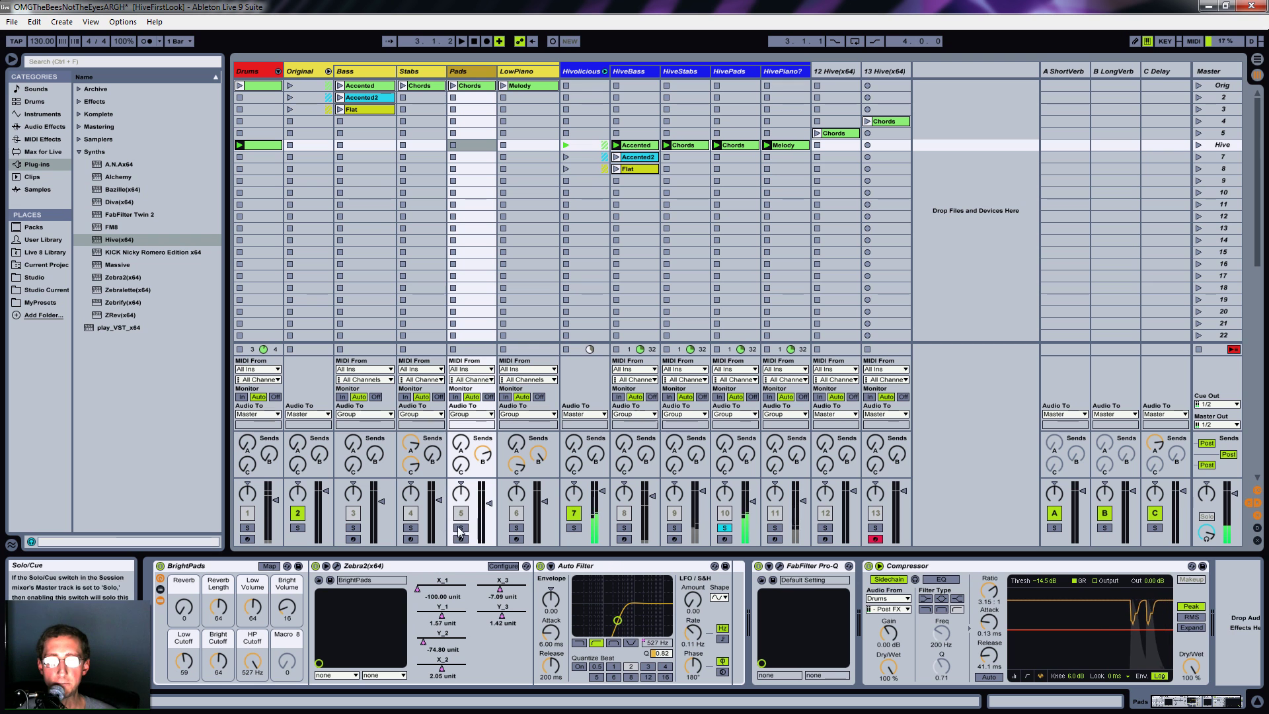
pyautogui.click(454, 86)
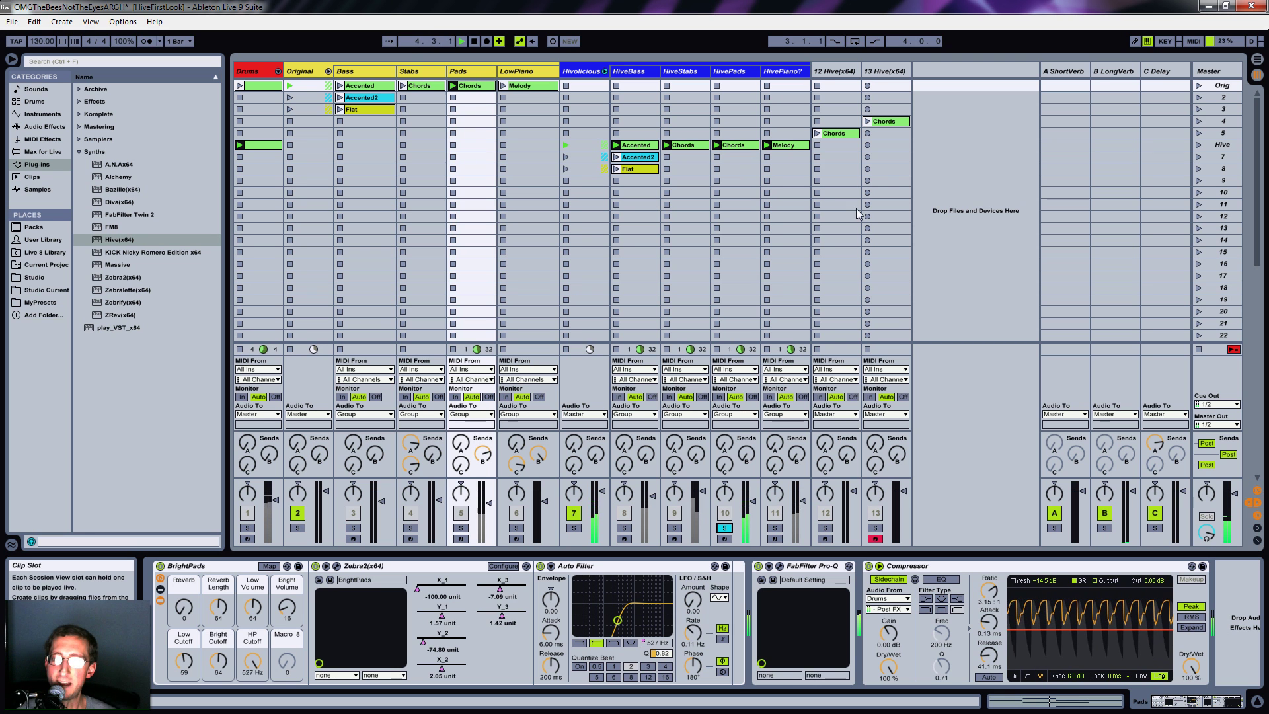
pyautogui.click(742, 71)
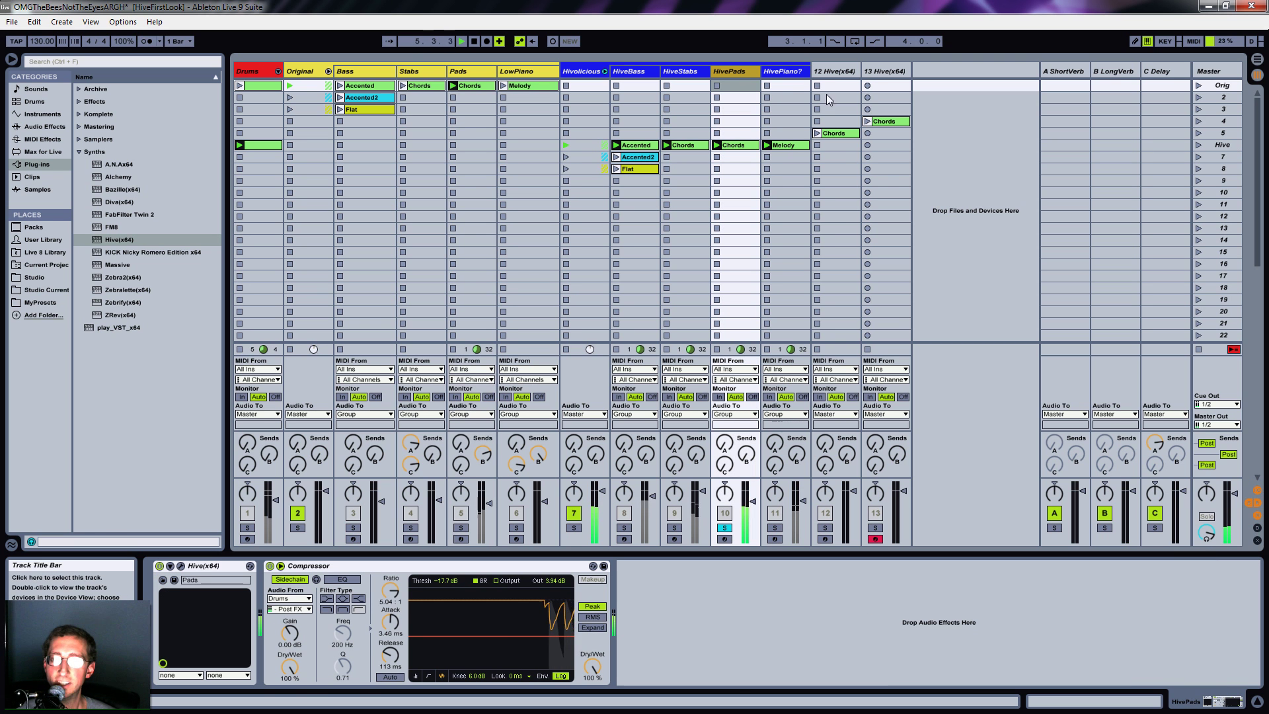
# Solo the HivePiano? track and open its Hive editor, placing the window fully in view.
pyautogui.click(780, 72)
pyautogui.click(775, 528)
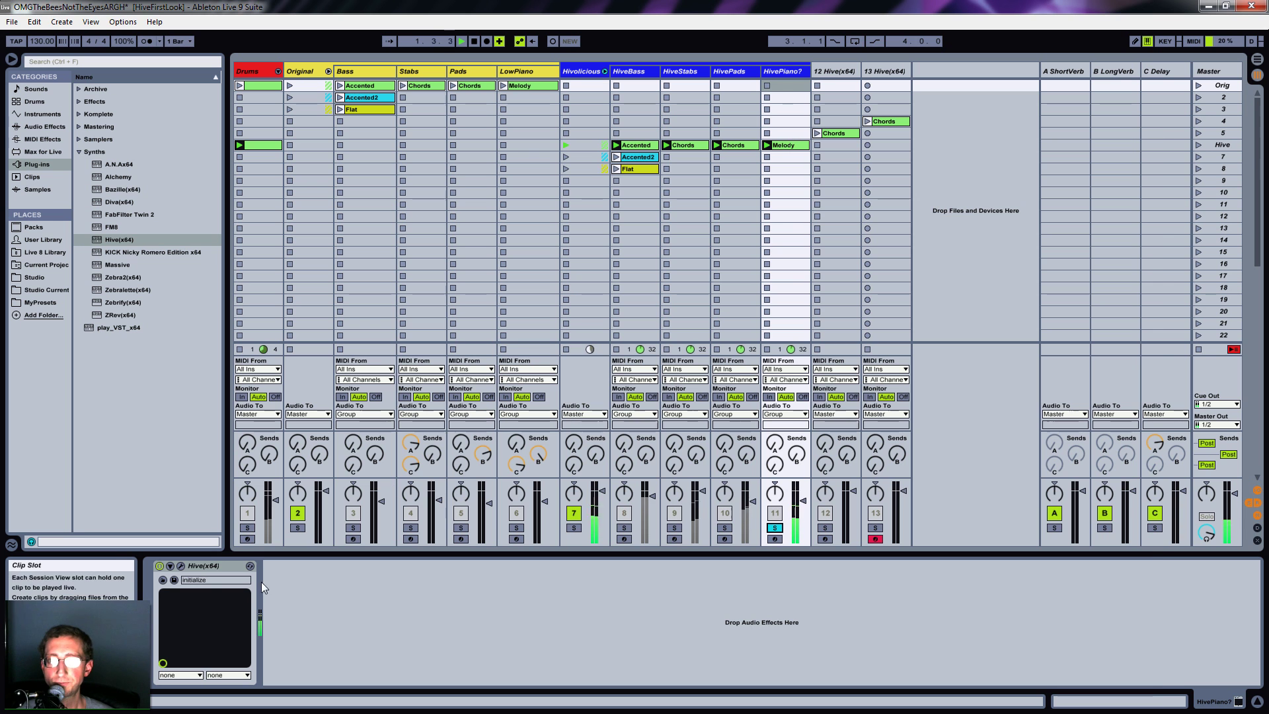
pyautogui.click(182, 566)
pyautogui.moveTo(781, 127); pyautogui.dragTo(771, 91)
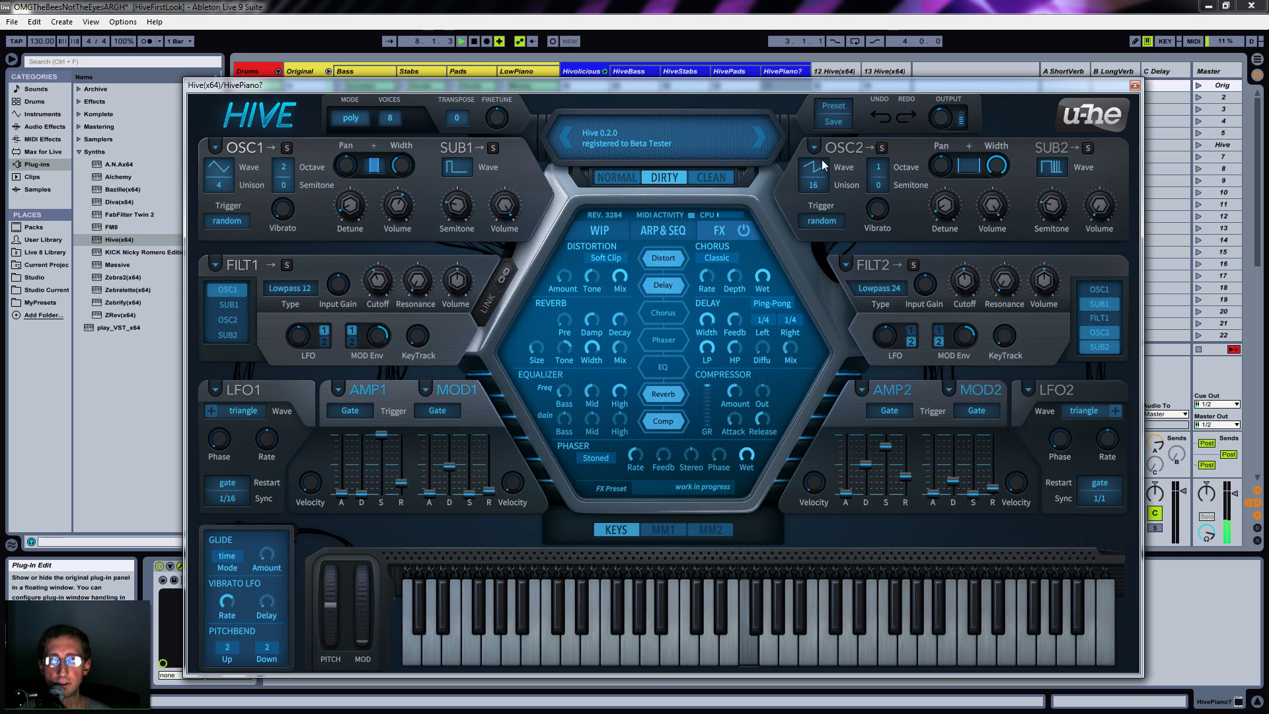
# Audition Oscillator 2 and Oscillator 1 of the HivePiano? patch by soloing each in turn, and close the editor.
pyautogui.click(883, 148)
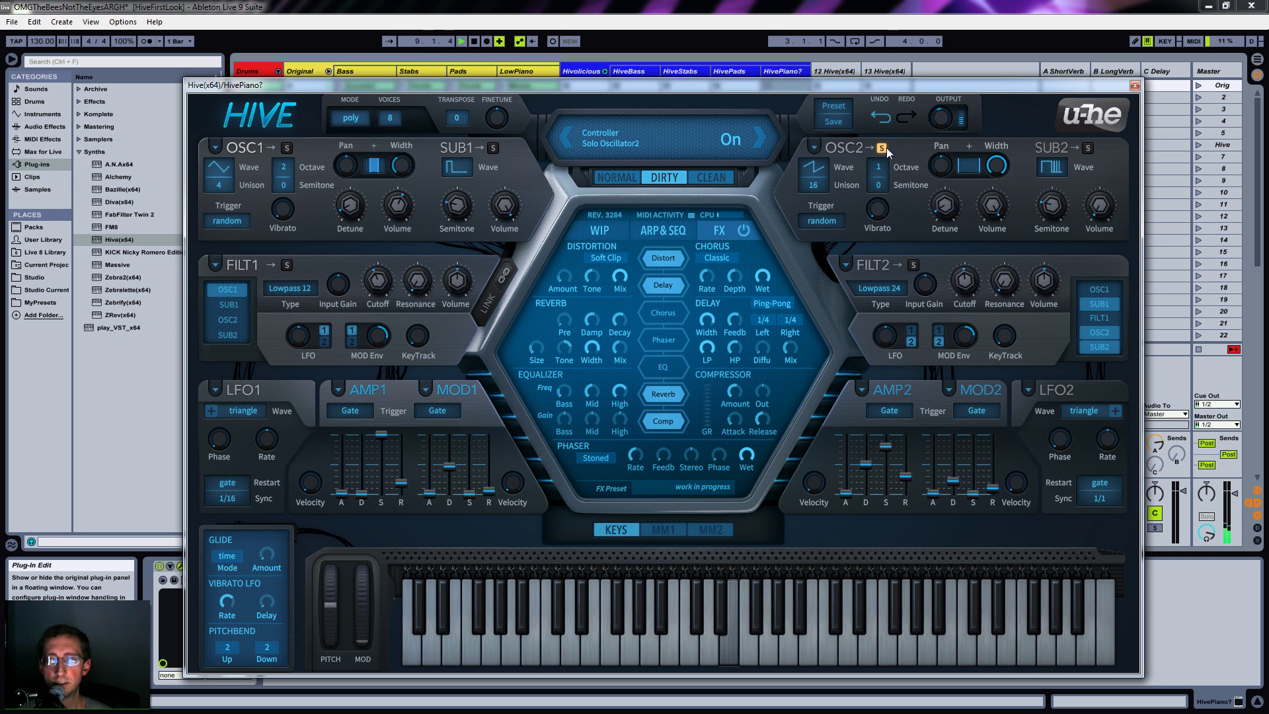
pyautogui.click(886, 149)
pyautogui.click(289, 149)
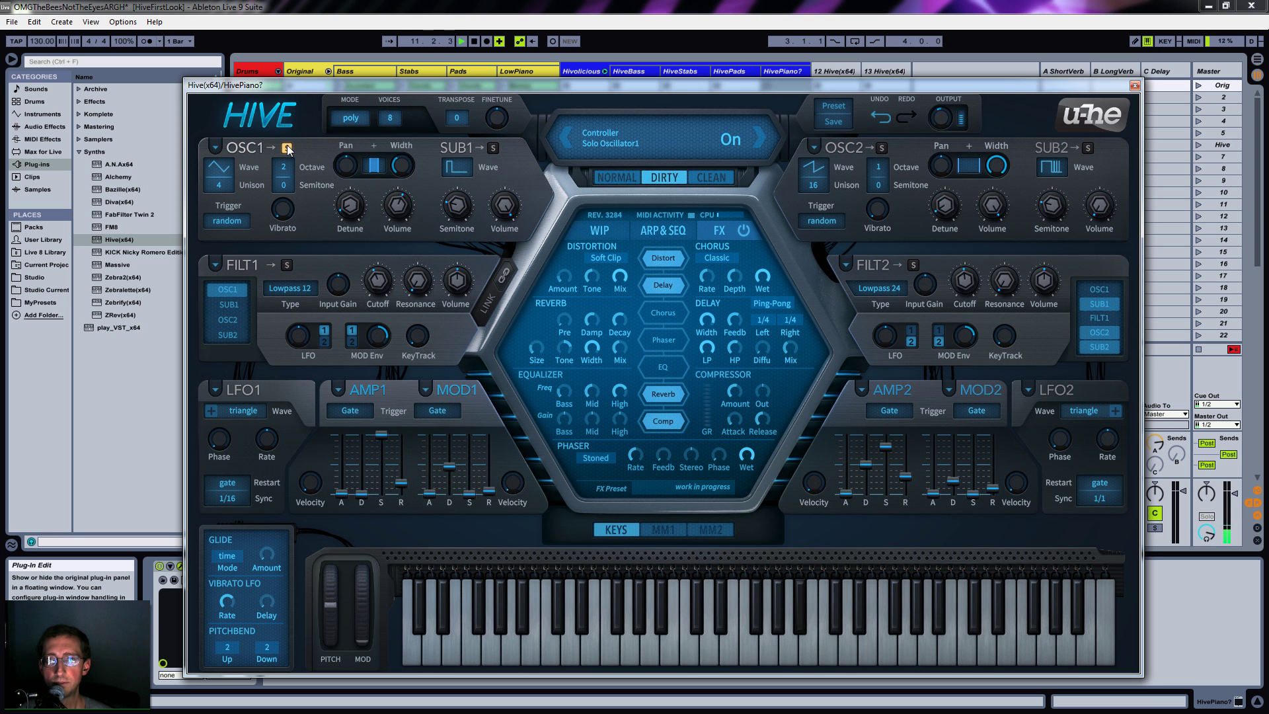
pyautogui.click(288, 148)
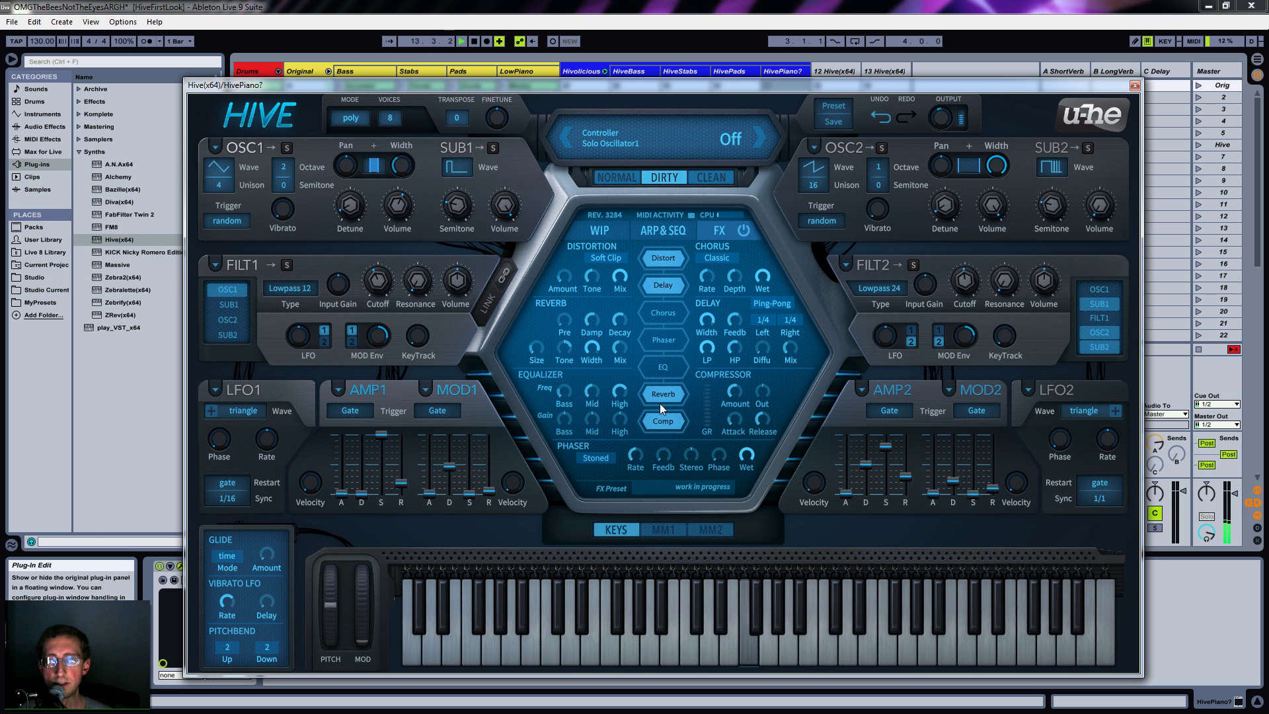
pyautogui.click(1134, 85)
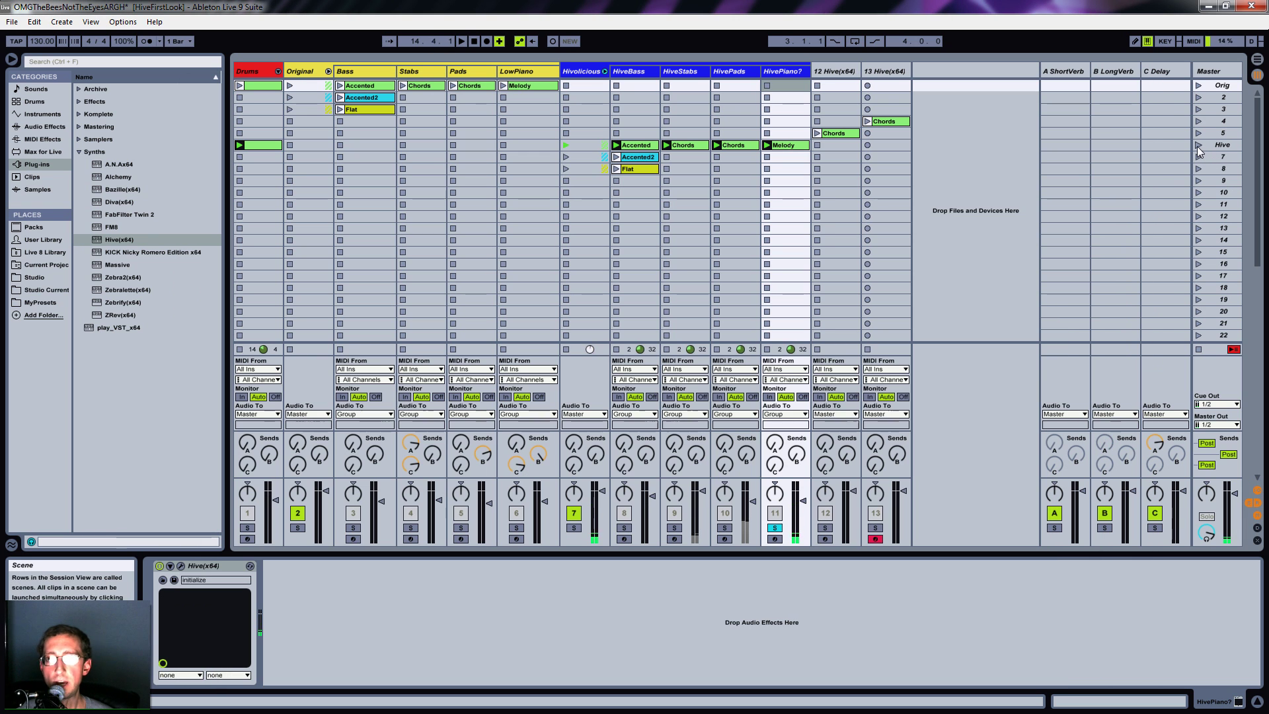
# Unsolo the HivePiano? track, launch the Hive scene with all tracks playing and check its CPU load.
pyautogui.click(774, 528)
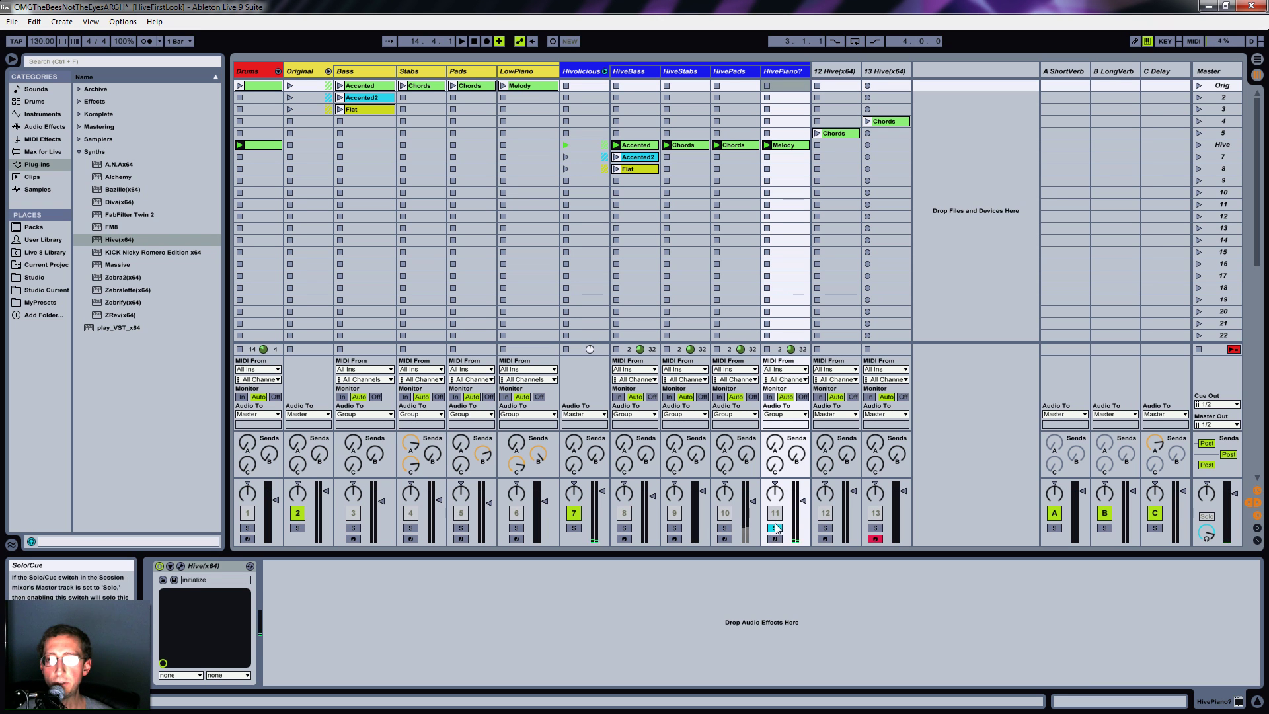
pyautogui.click(1198, 145)
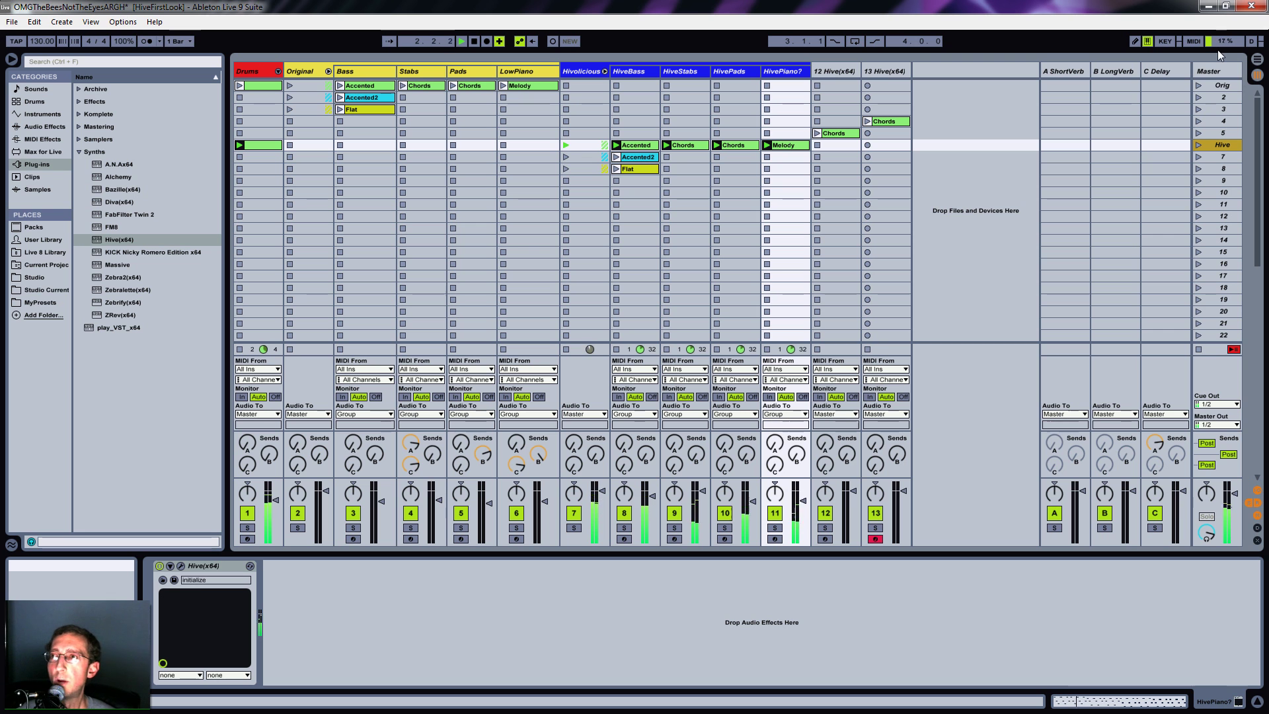
pyautogui.moveTo(1219, 46)
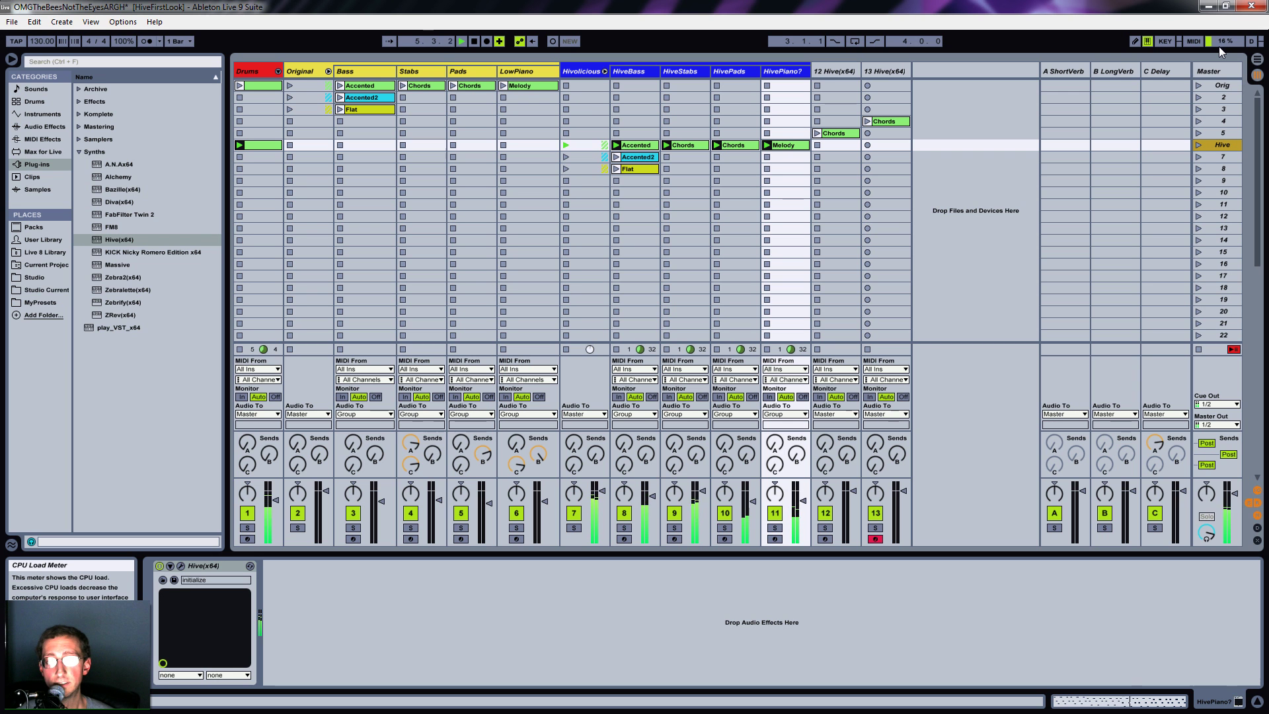
pyautogui.rightClick(132, 633)
pyautogui.click(173, 690)
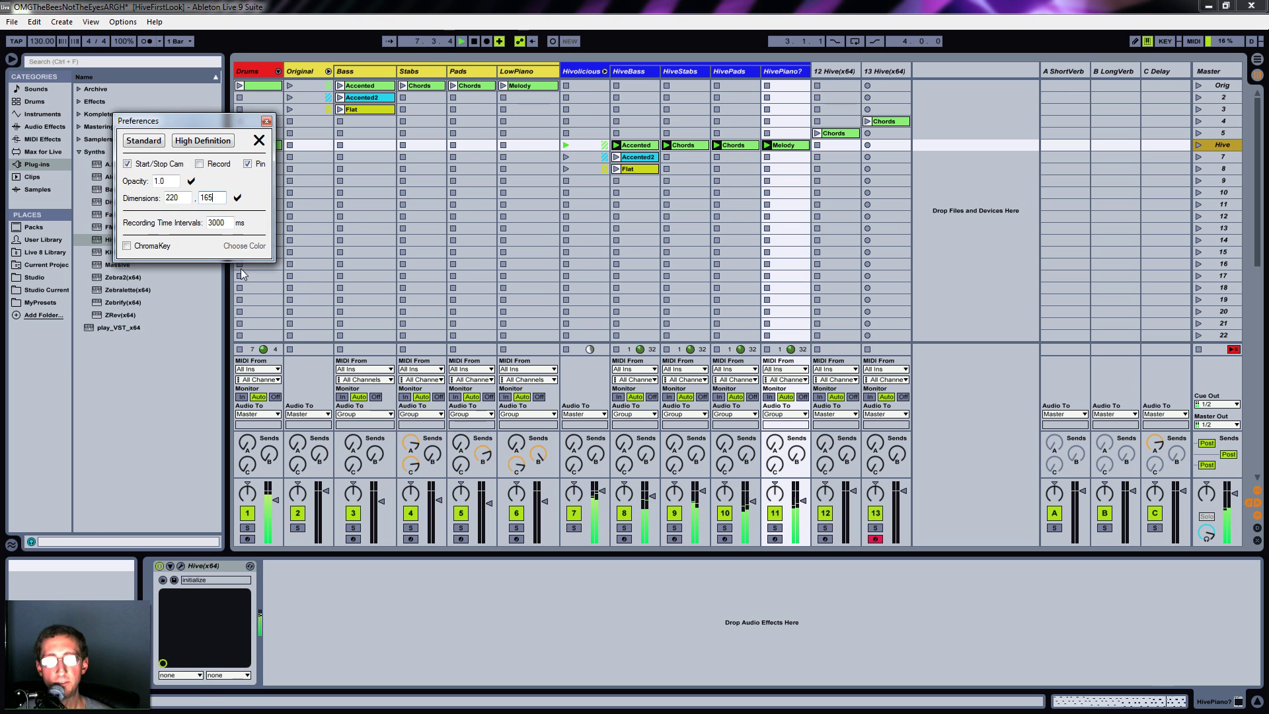
pyautogui.click(265, 122)
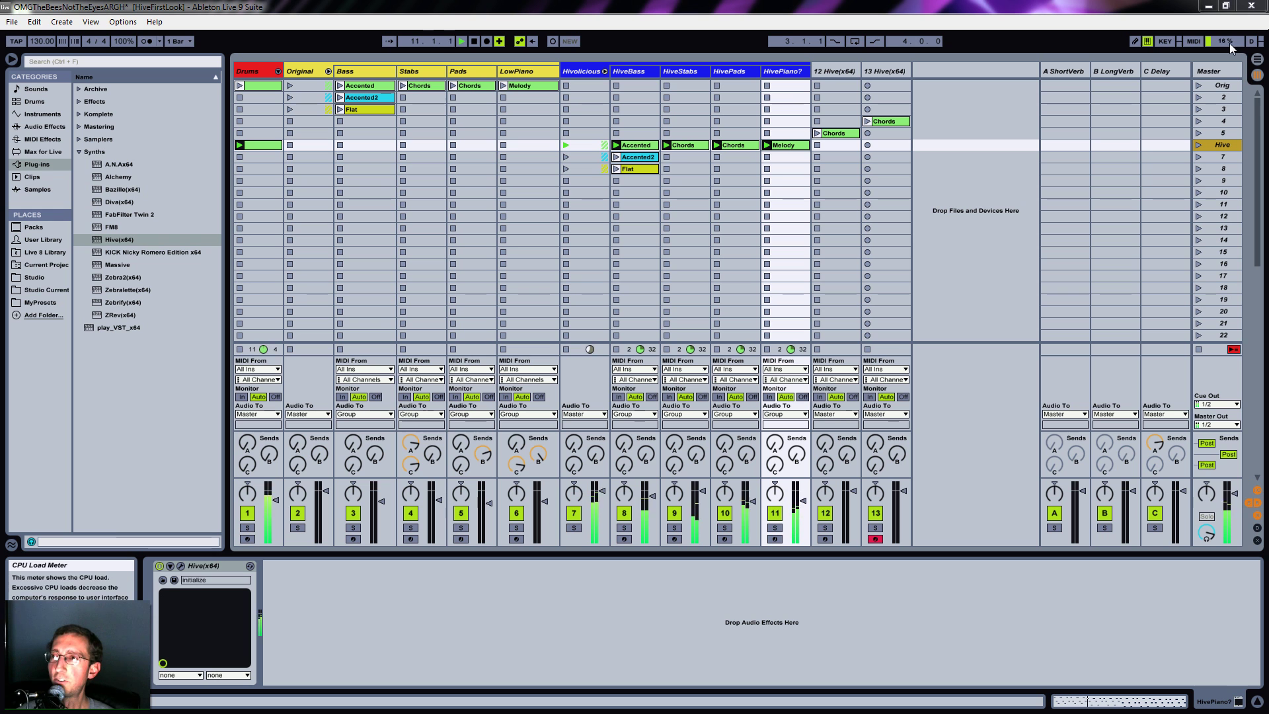
# Launch the Orig scene to compare its CPU load and return playback to the Hive scene.
pyautogui.click(1199, 86)
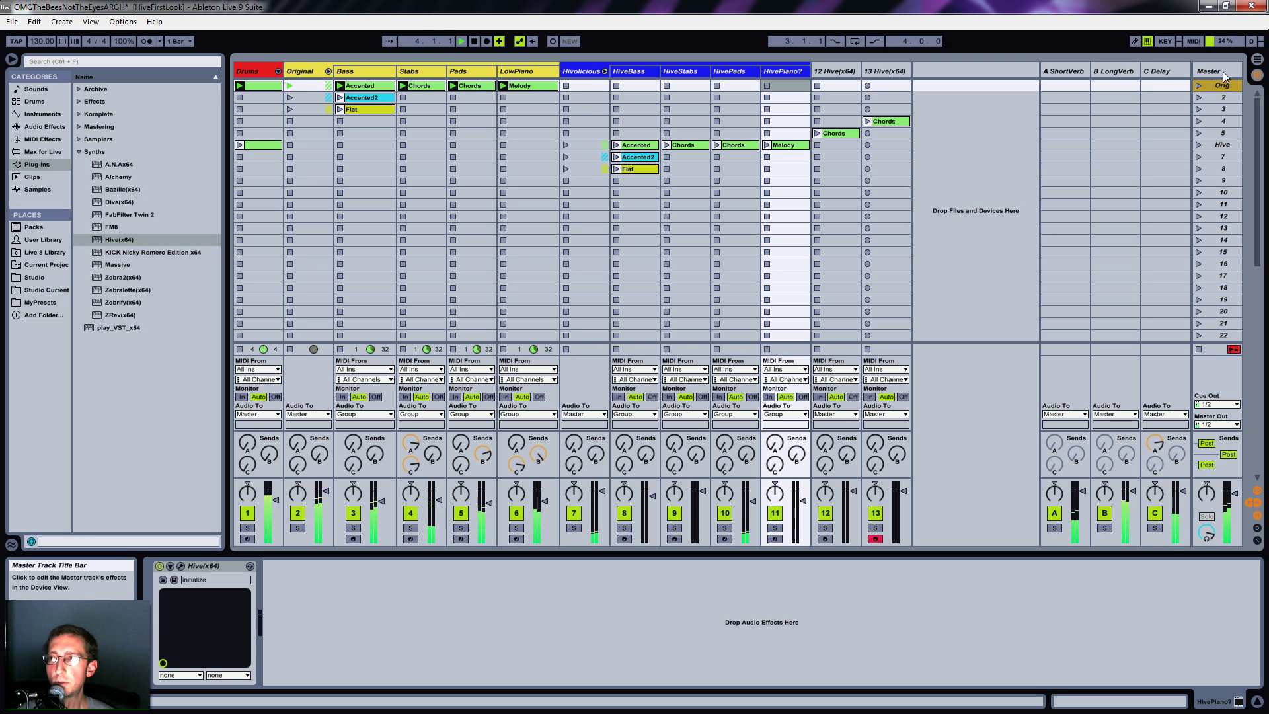
pyautogui.click(1198, 145)
# Examine the device chains of the original LowPiano, Pads, Stabs and Bass tracks, finishing on the Original group.
pyautogui.click(526, 69)
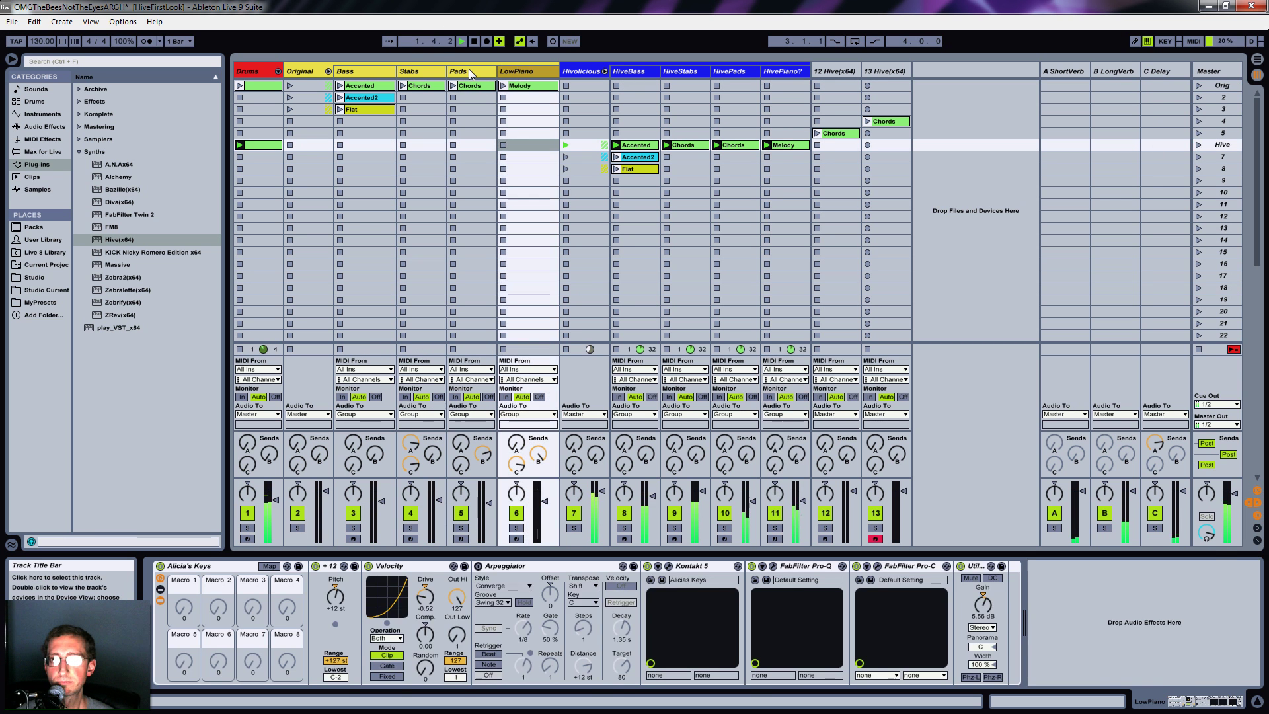
pyautogui.click(468, 69)
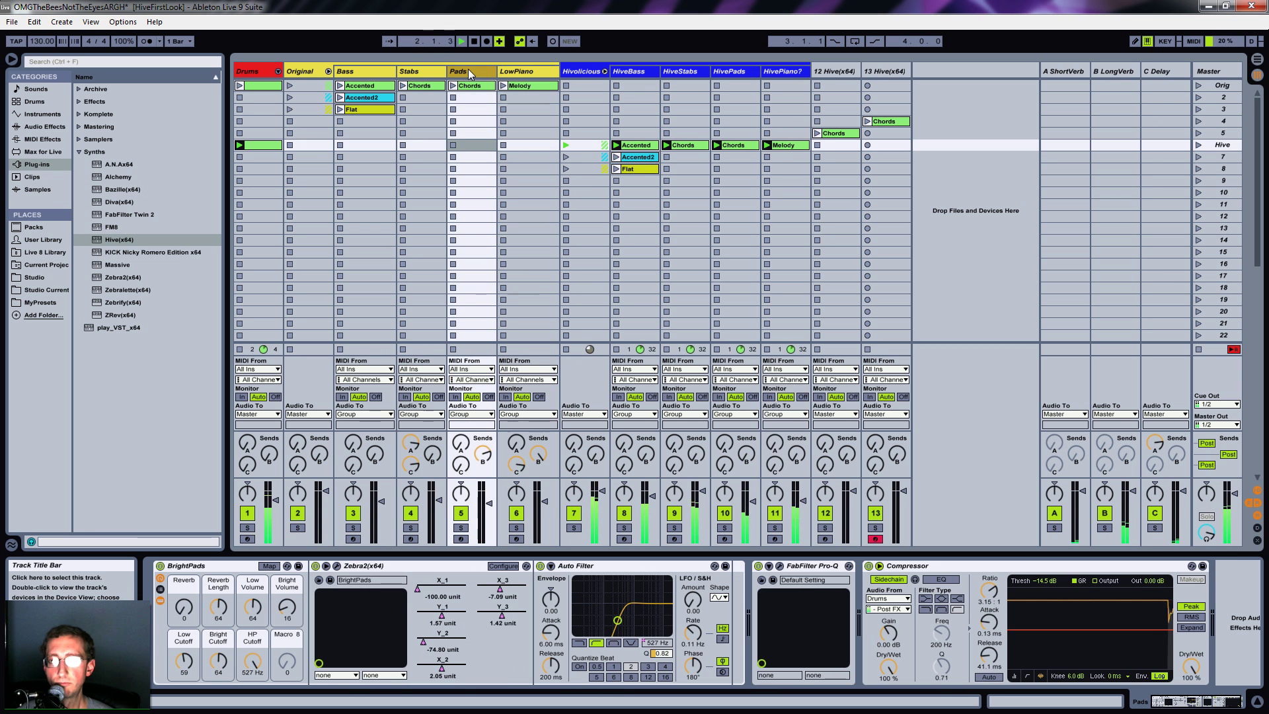
pyautogui.click(416, 74)
pyautogui.click(370, 73)
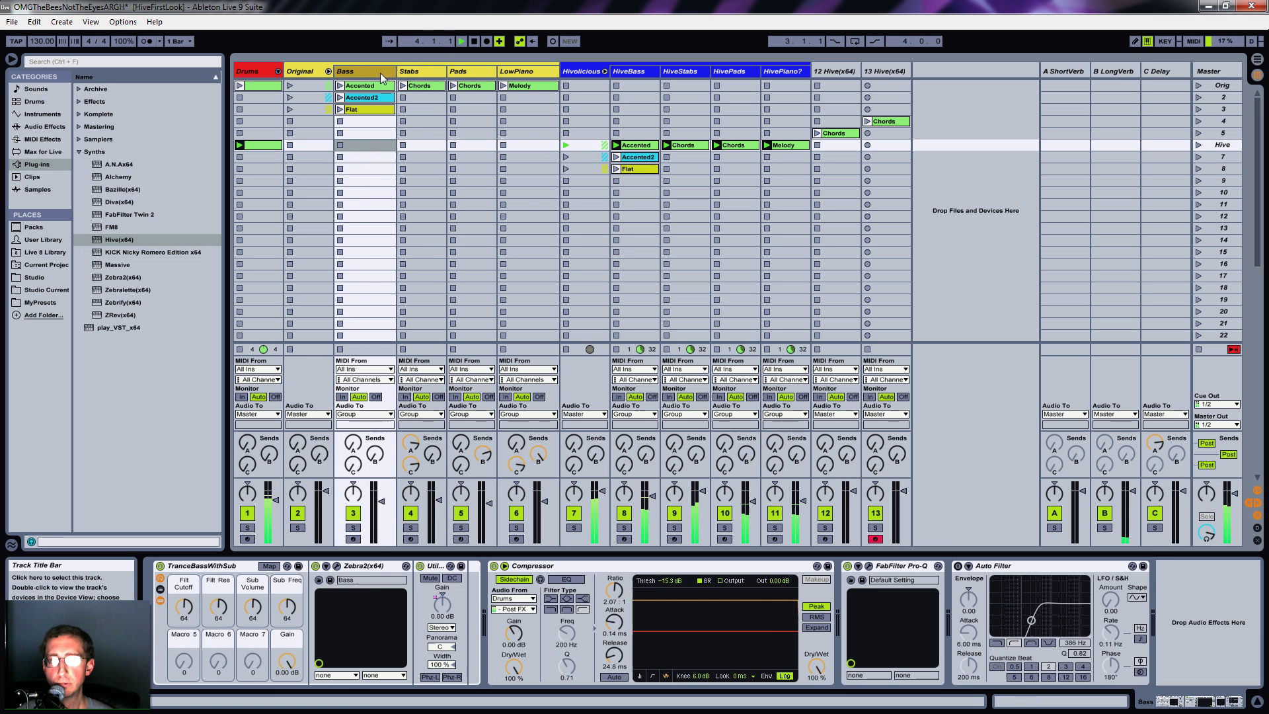
pyautogui.click(521, 70)
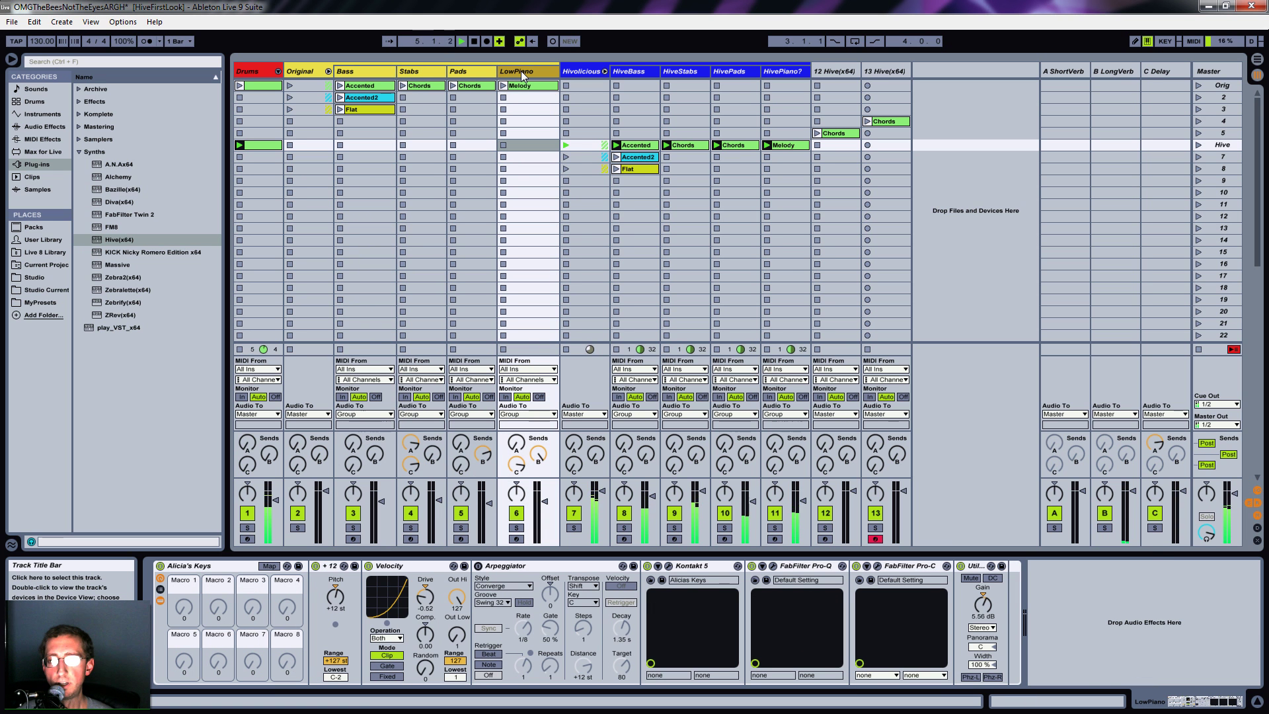
pyautogui.click(357, 74)
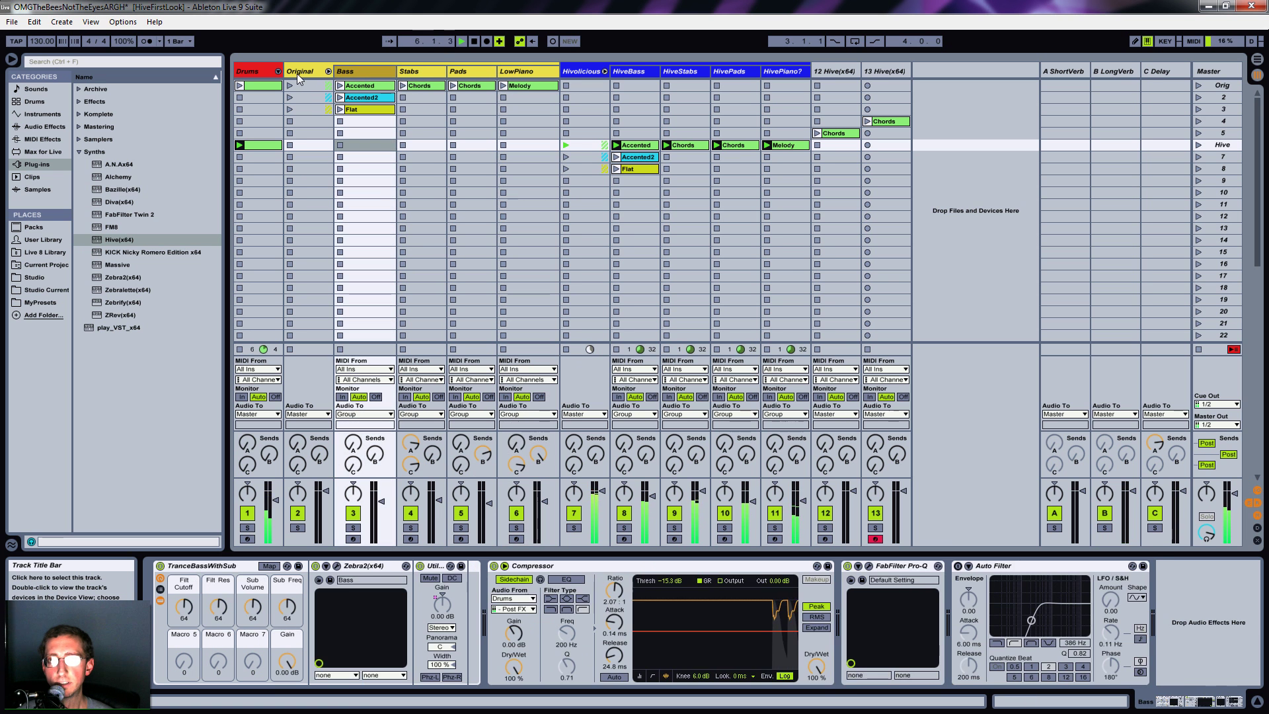
pyautogui.click(297, 73)
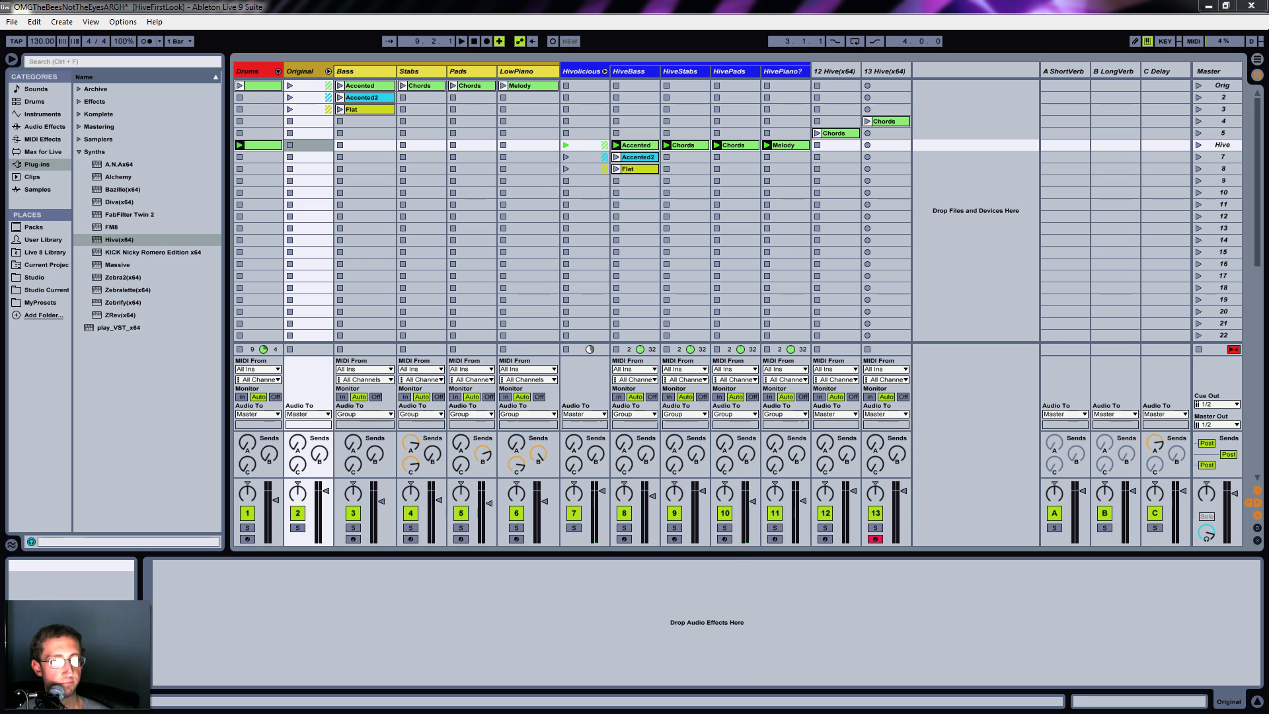
# Switch to the web browser, close the Facebook tab and go from the Hive preview thread to the u-he forum's topic list.
pyautogui.hotkey('alt', 'Tab')
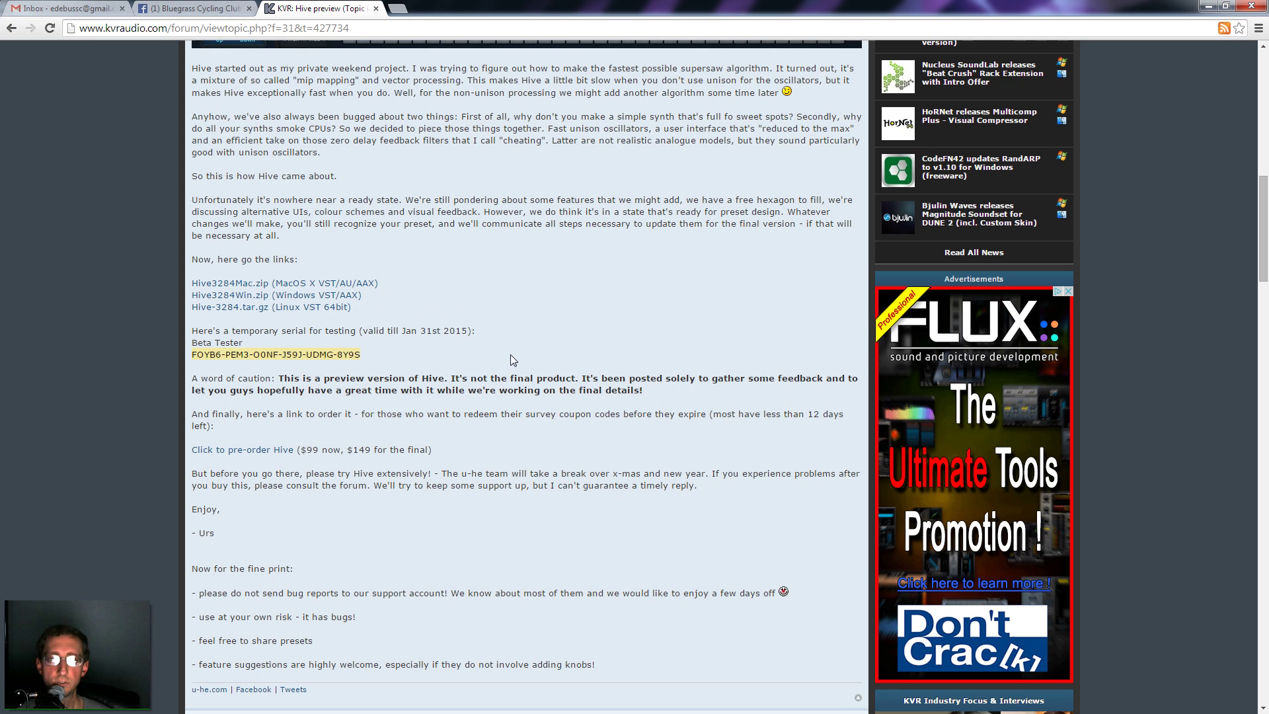
pyautogui.click(249, 9)
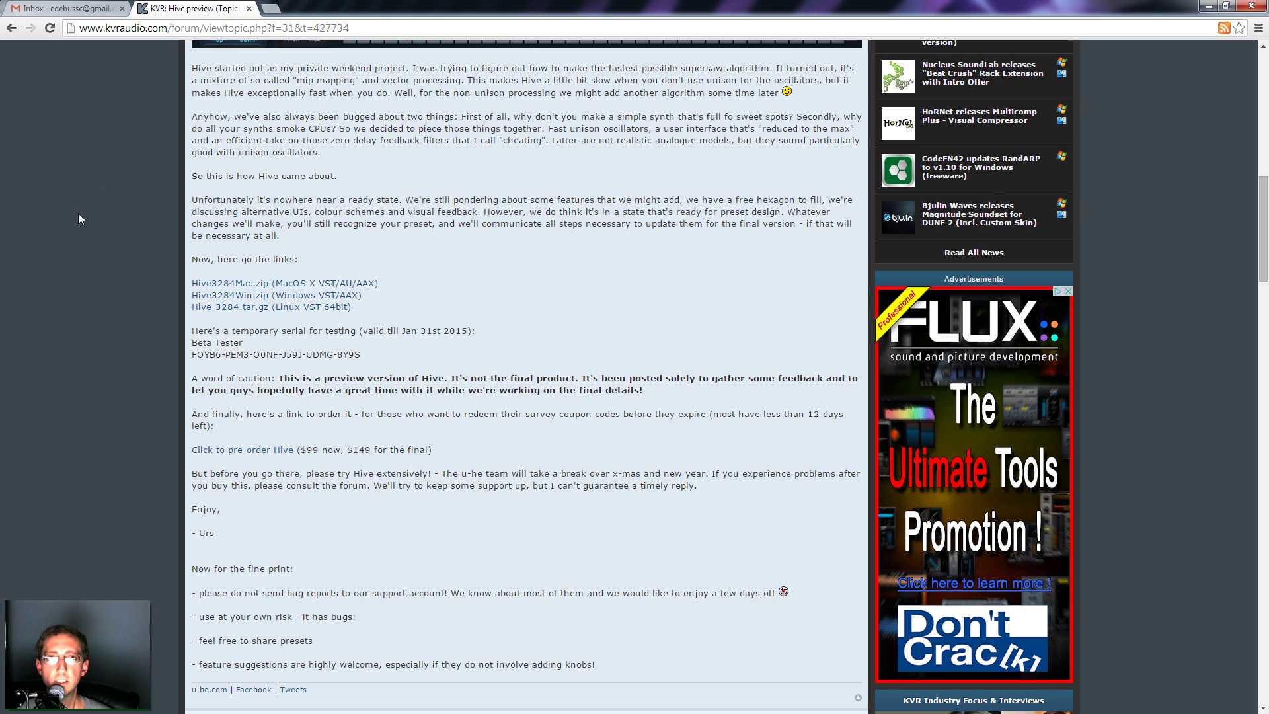
pyautogui.scroll(15, 79, 219)
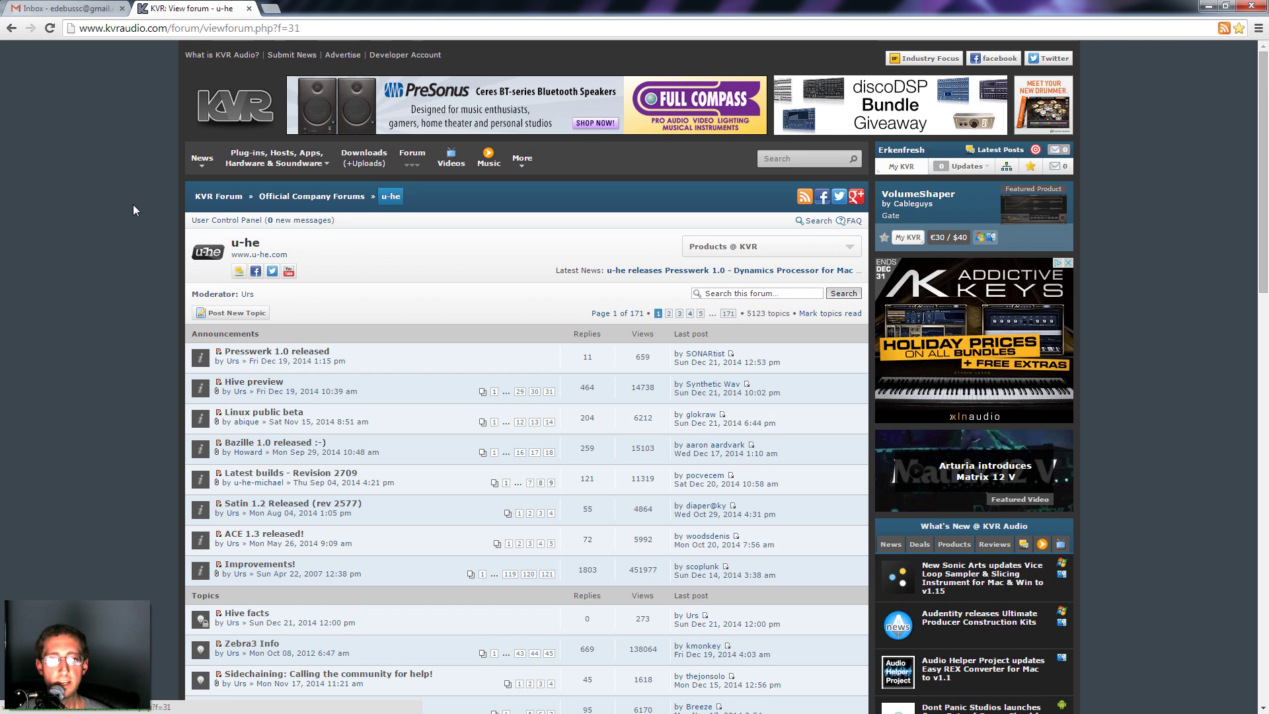
# Open the Hive preview thread and look through it, and switch back to Ableton Live to resume playback of the Hive scene.
pyautogui.scroll(-2, 133, 205)
pyautogui.click(261, 256)
pyautogui.scroll(-8, 577, 360)
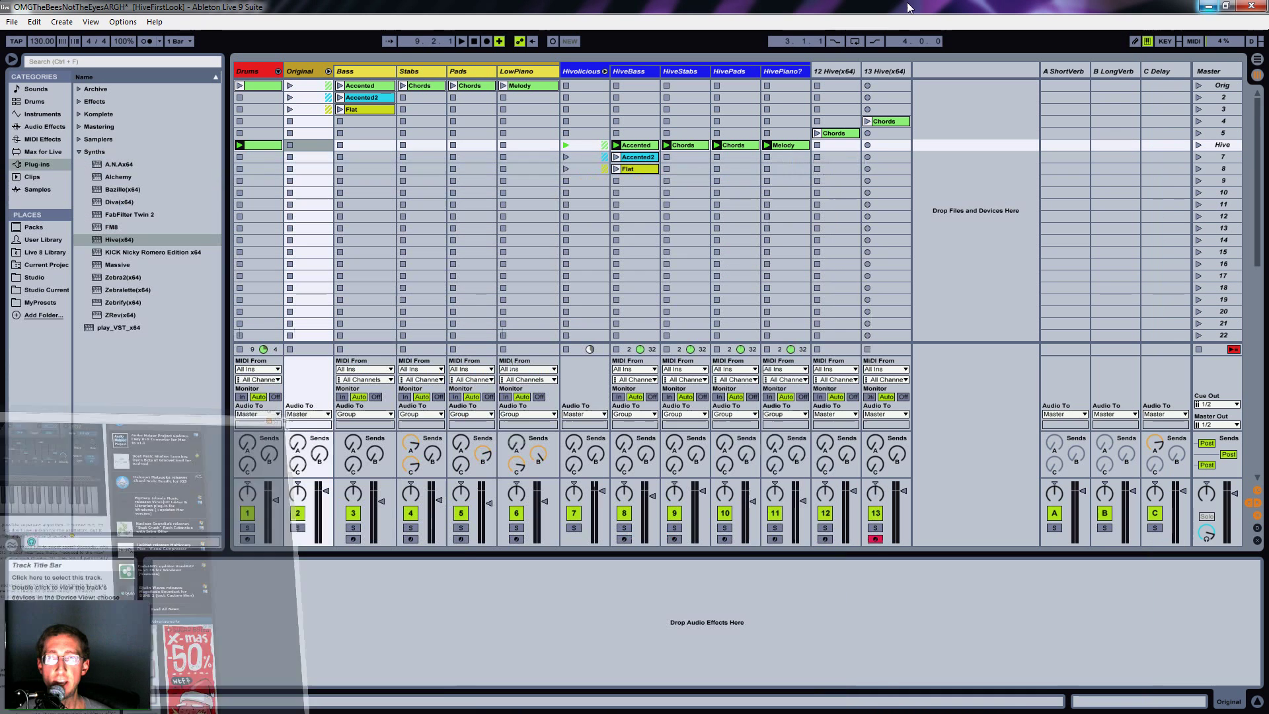
pyautogui.press('space')
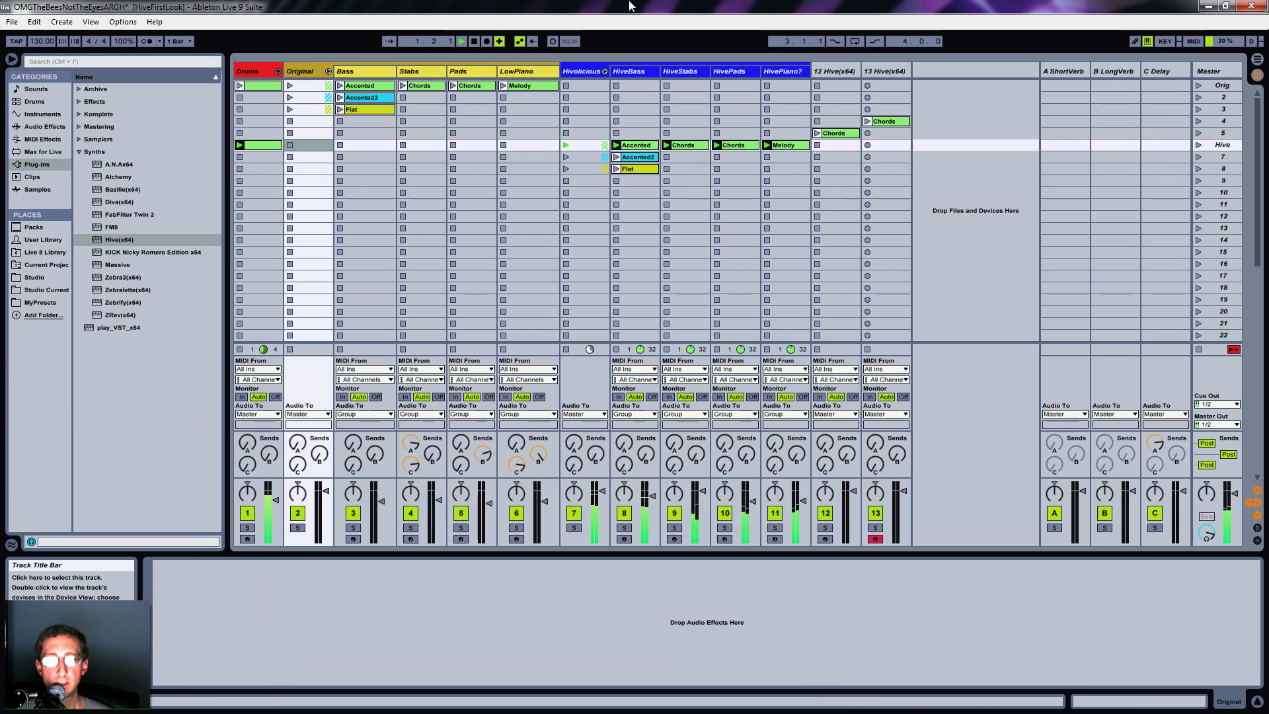